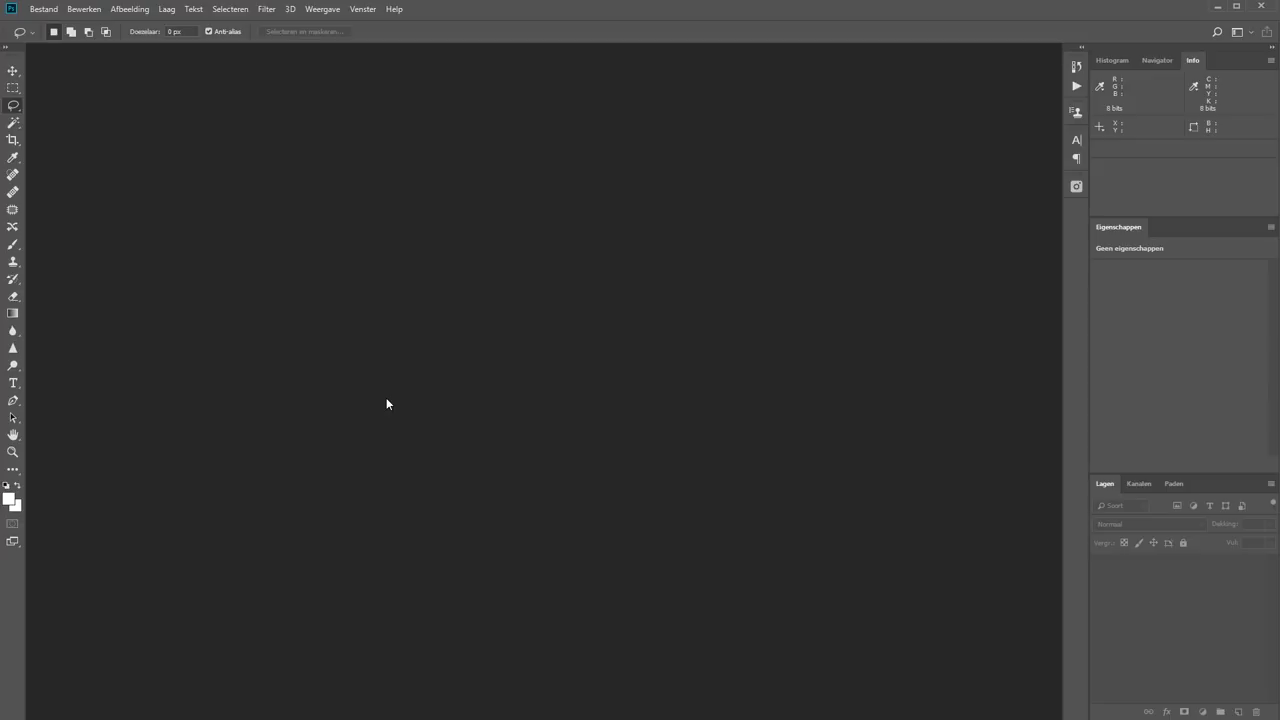
Step: Start a new landscape document measured in millimetres, with width 297 mm
left_click(43, 10)
left_click(56, 25)
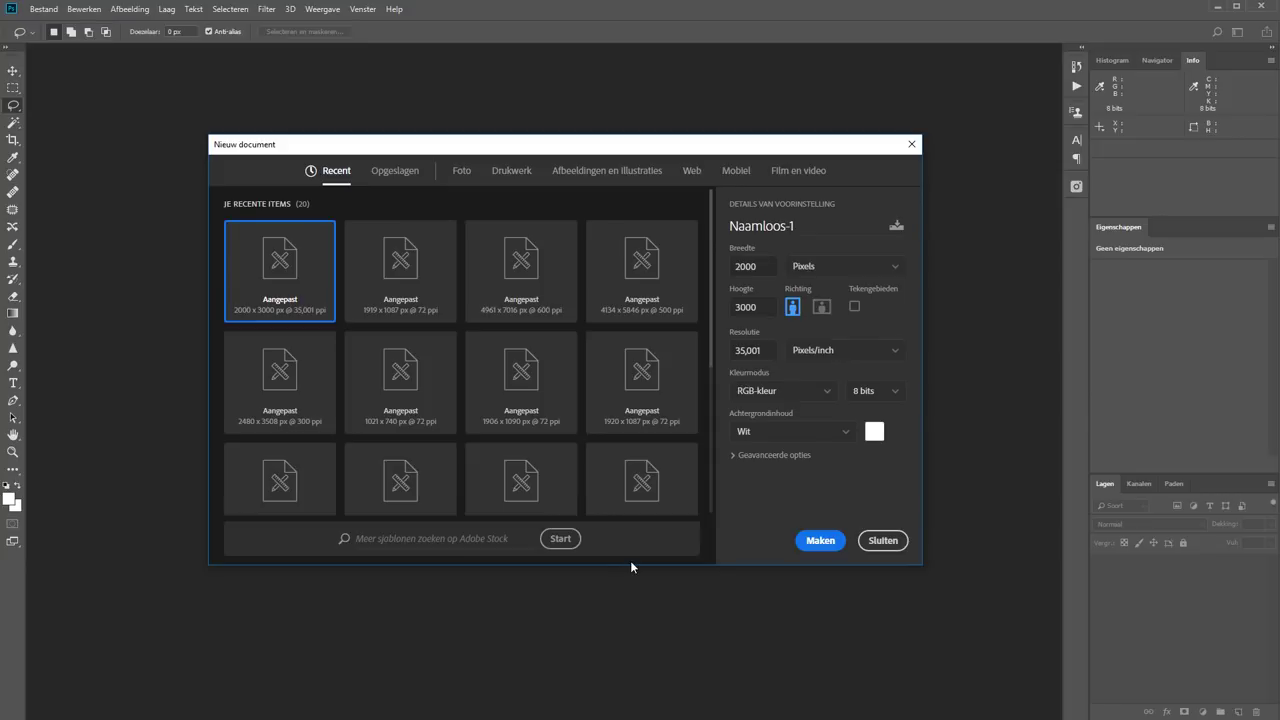
left_click(822, 308)
left_click(830, 268)
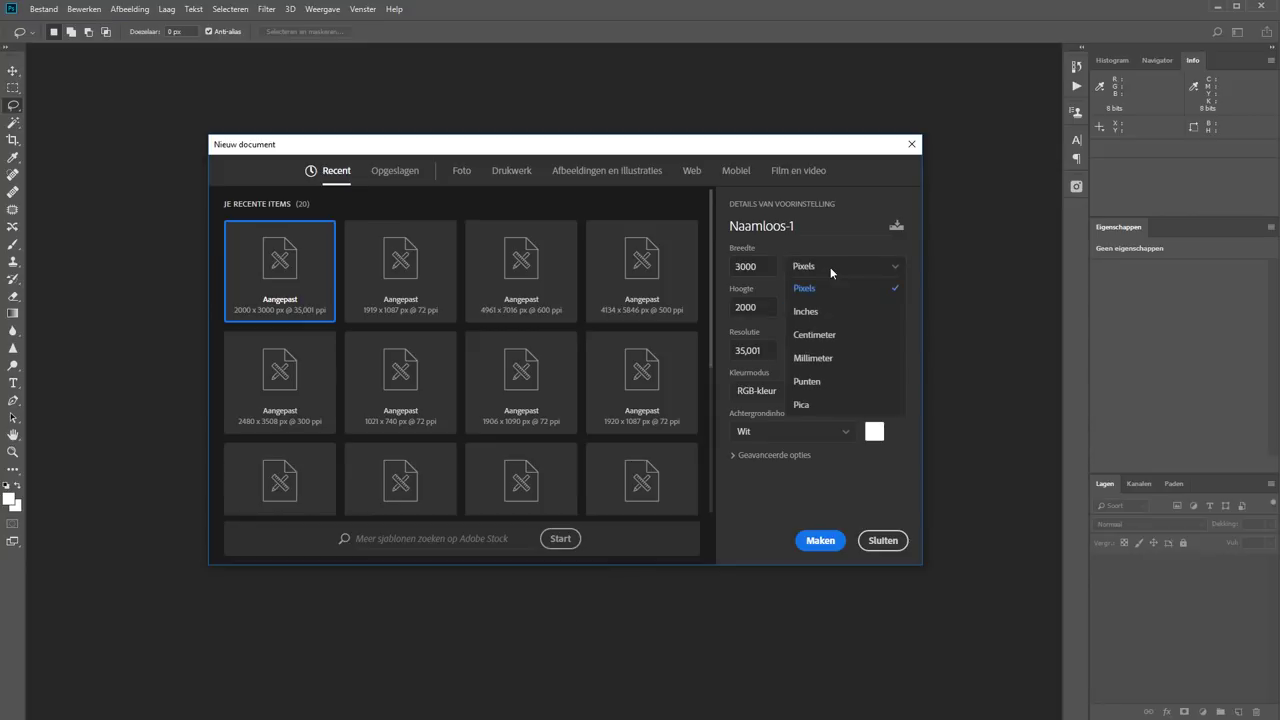
left_click(815, 358)
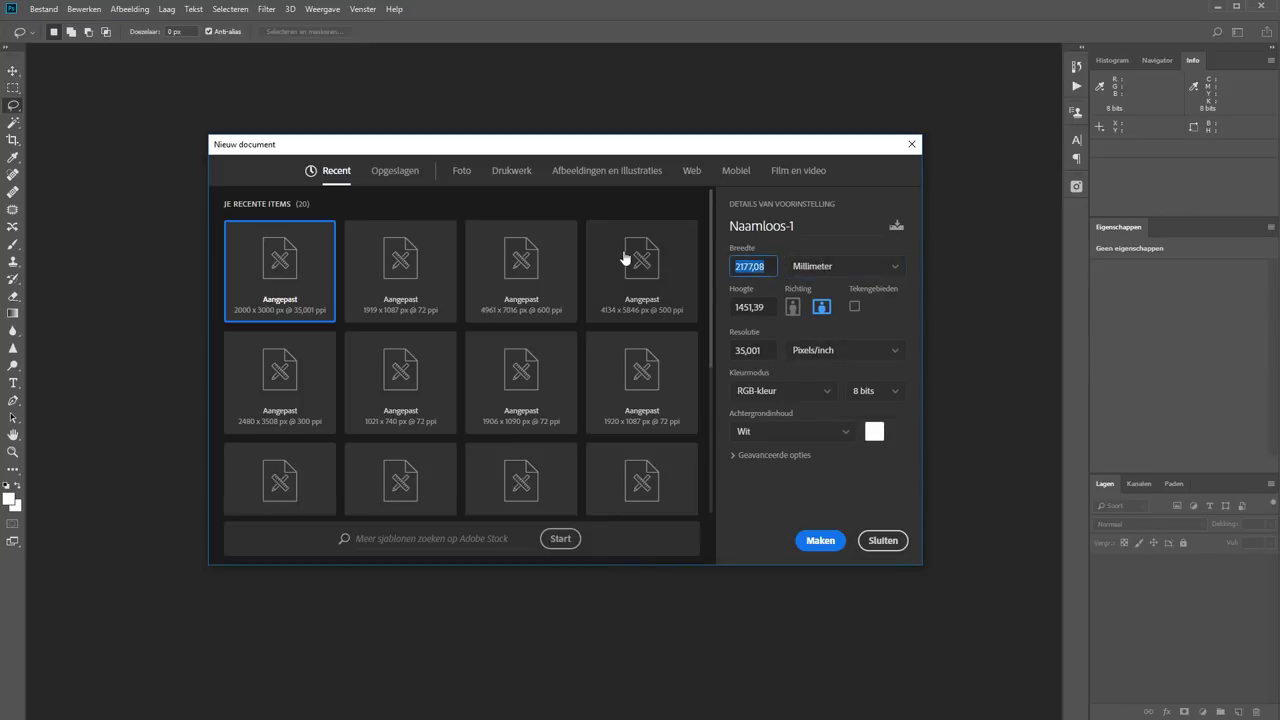
type("297")
Step: Set height 210 mm, resolution 300 ppi and a black background, then create the document
left_click(752, 307)
type("210")
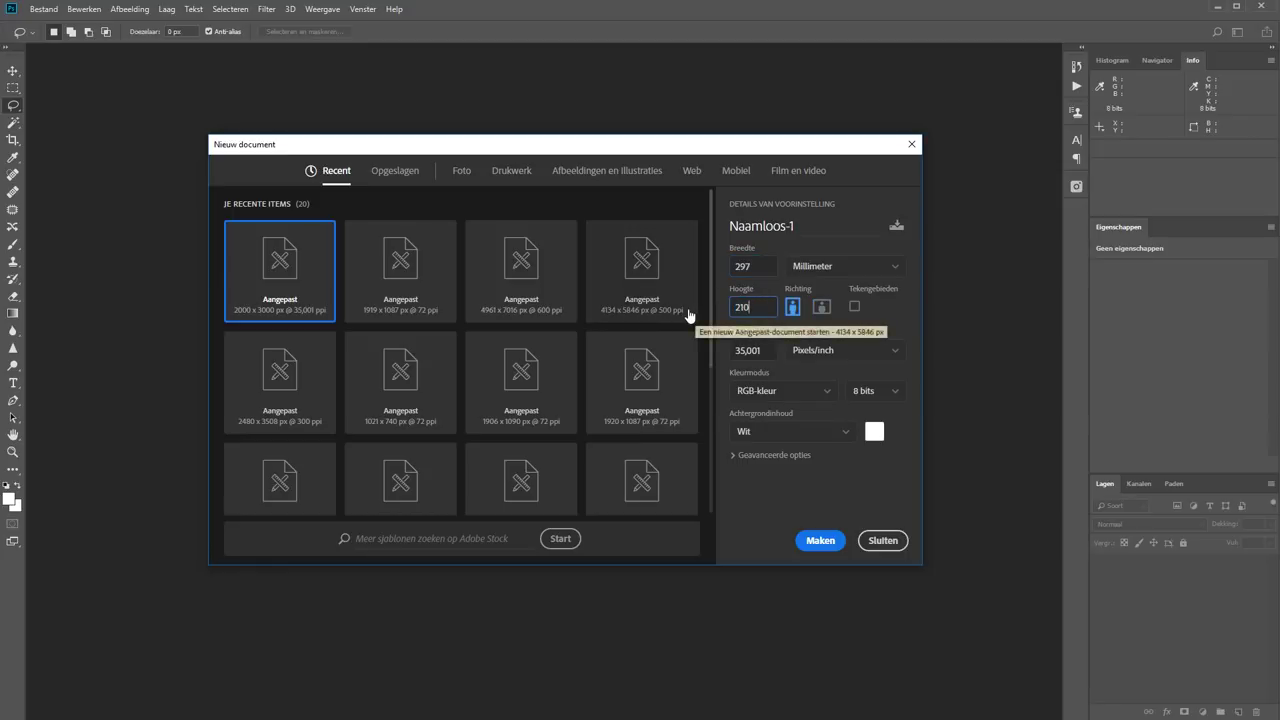
key("Tab")
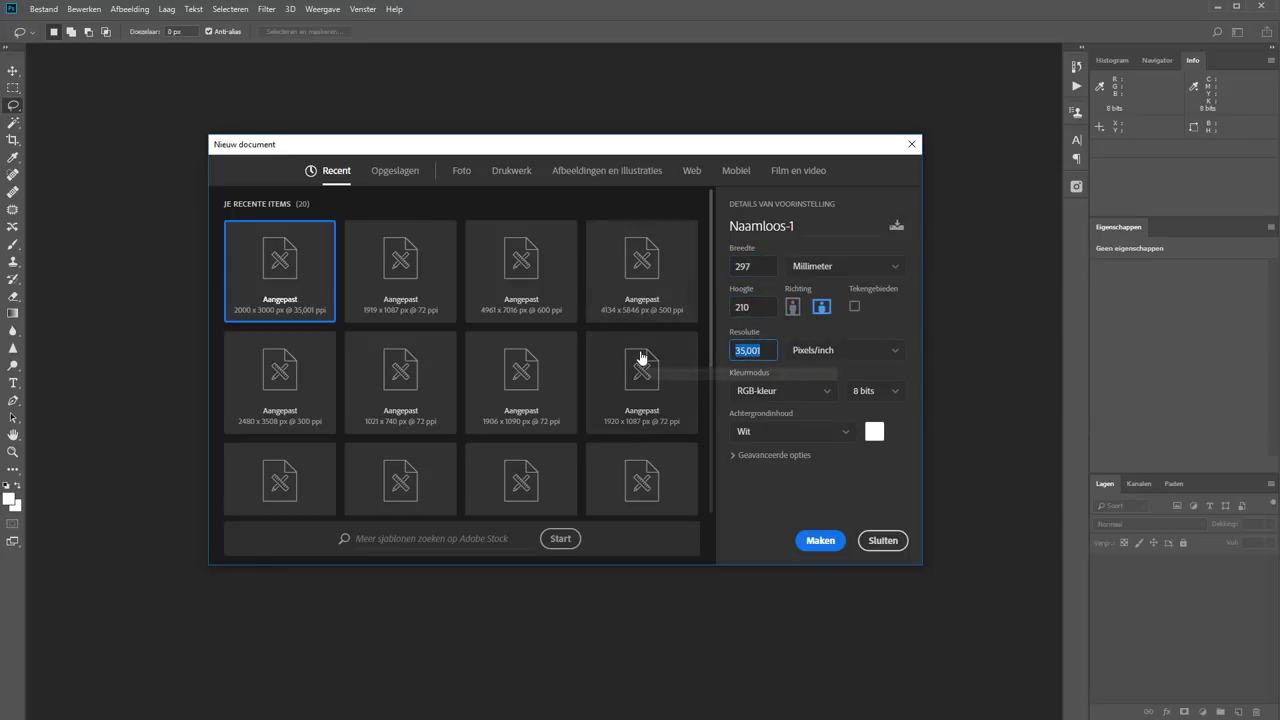
type("300")
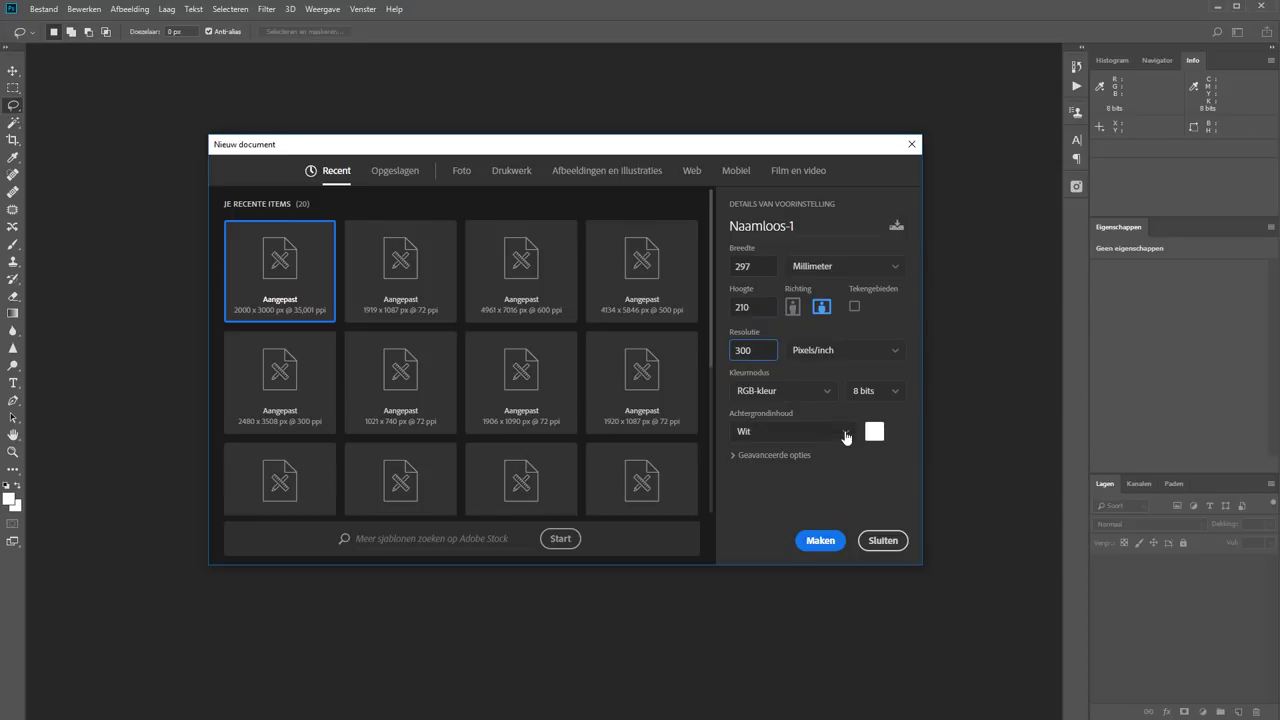
left_click(846, 432)
left_click(767, 477)
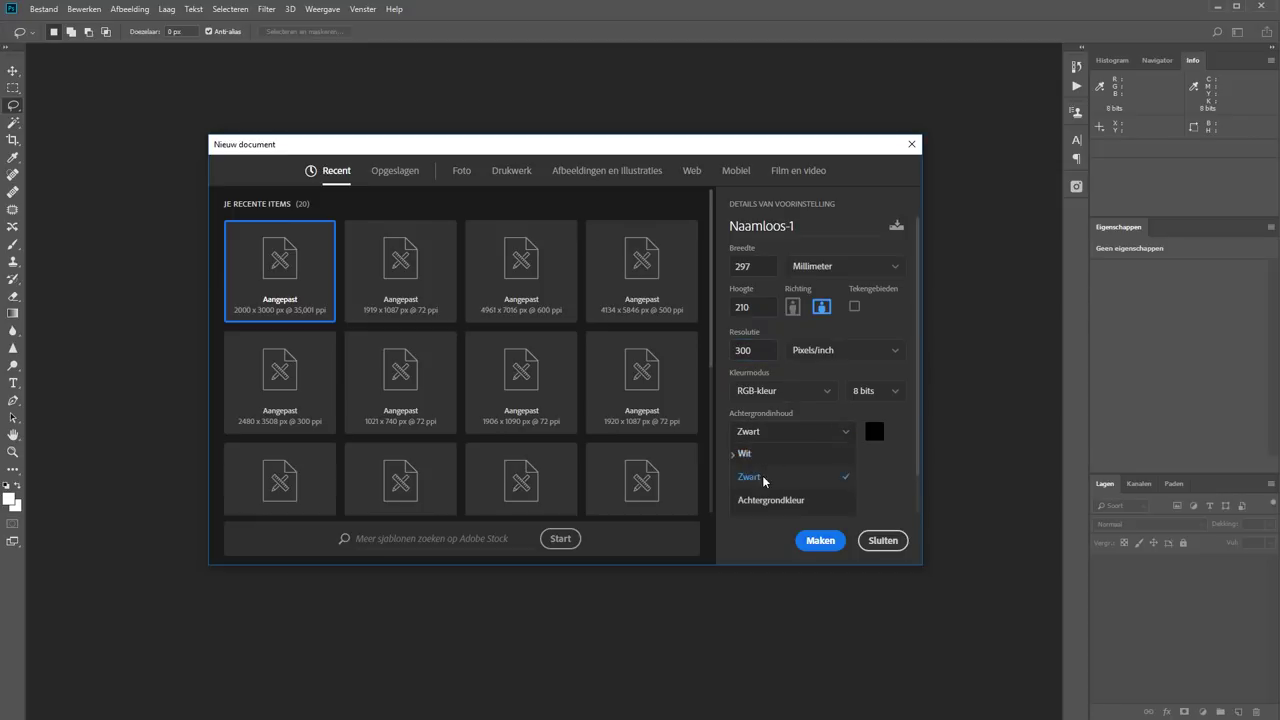
left_click(827, 541)
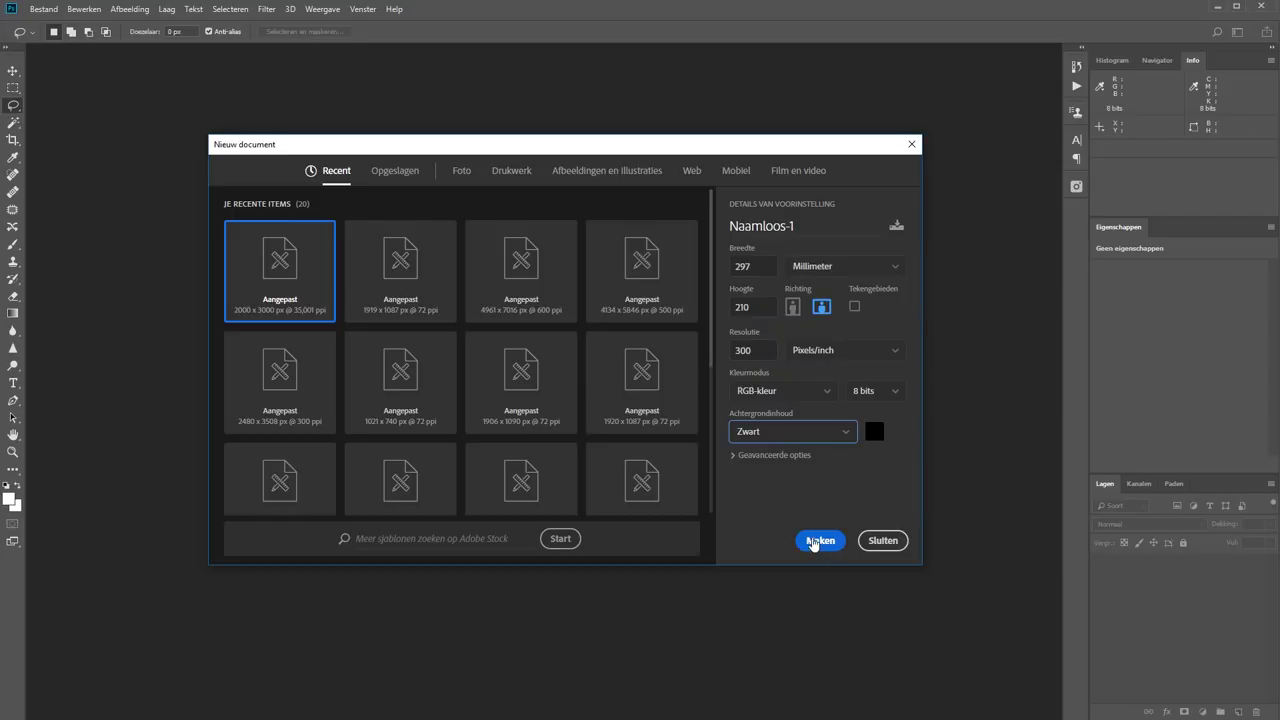
left_click(813, 541)
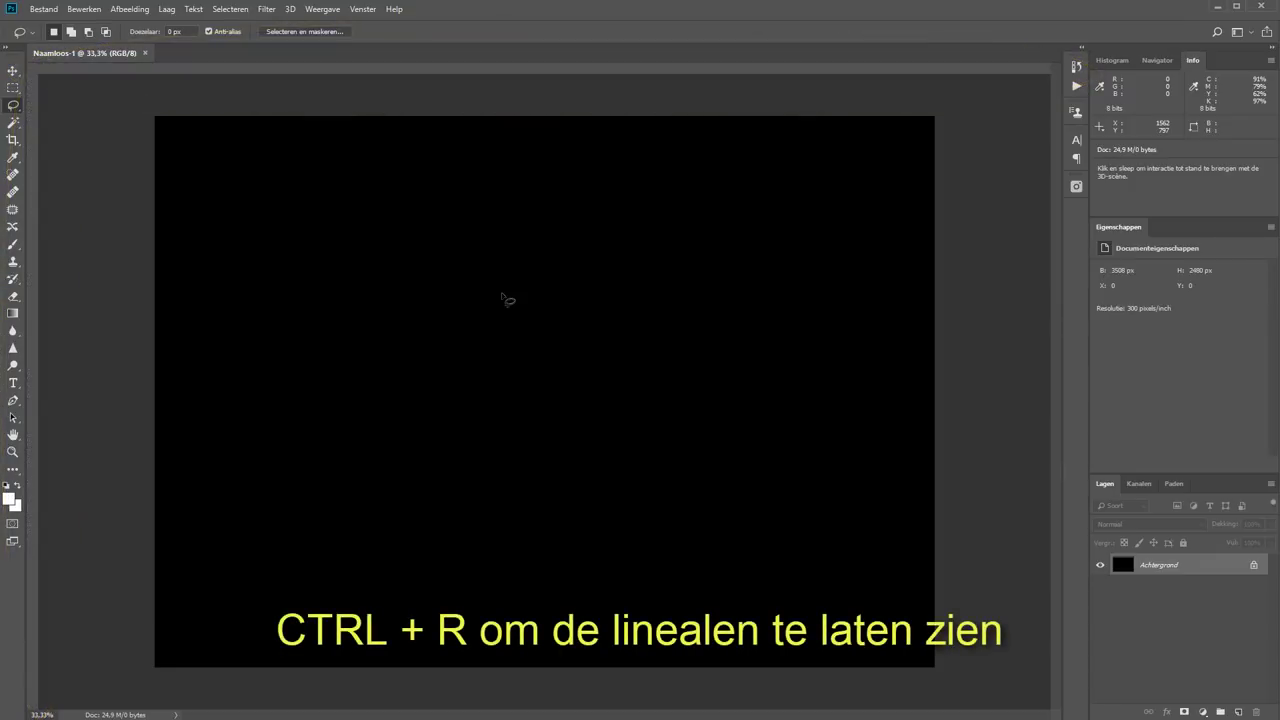
Step: Show the rulers and drag a vertical guide to about the 1400 px mark
key("ctrl+r")
key("ctrl+r")
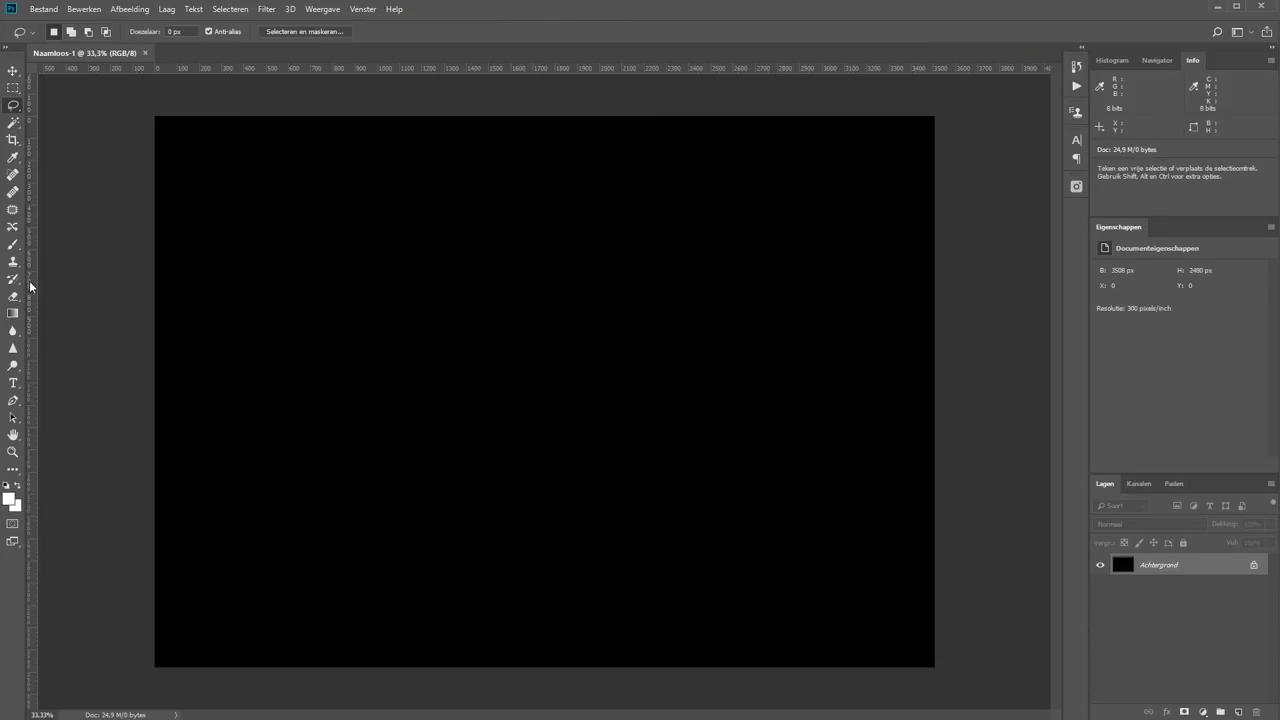
left_click_drag(30, 286, 463, 285)
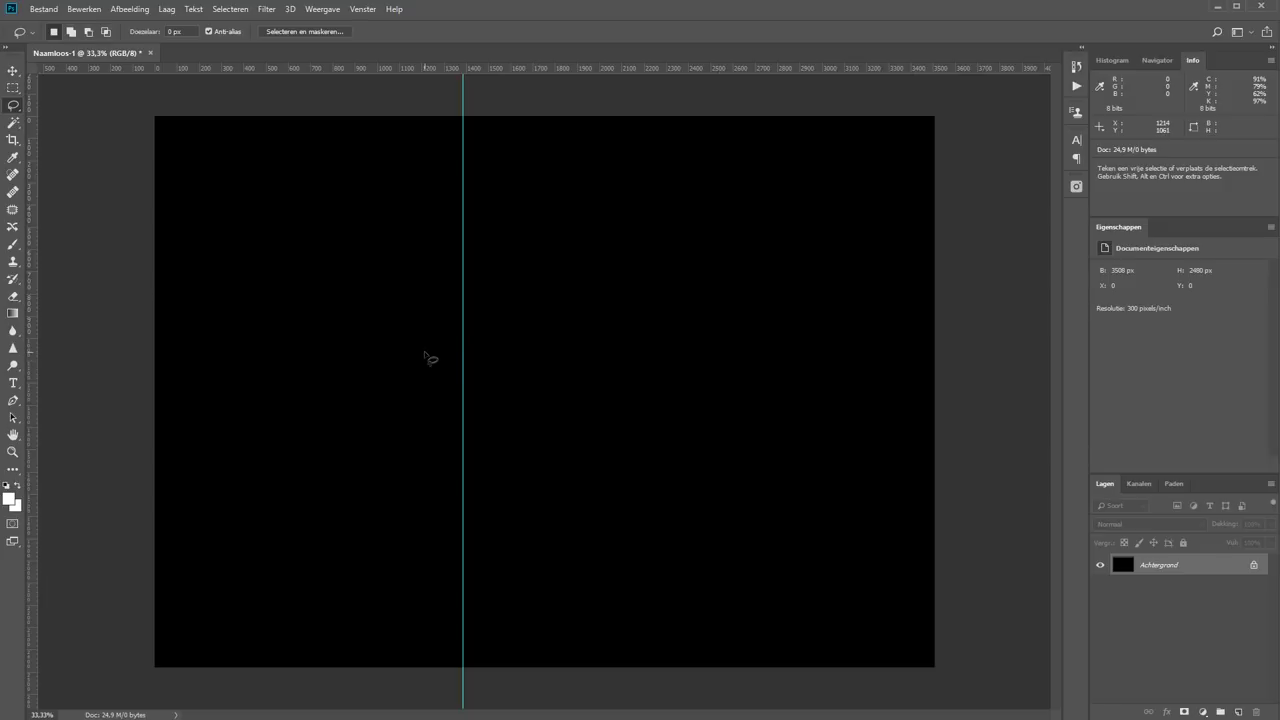
Step: Apply a 2-column, 2-row guide layout and add an empty Laag 1 layer
left_click(324, 10)
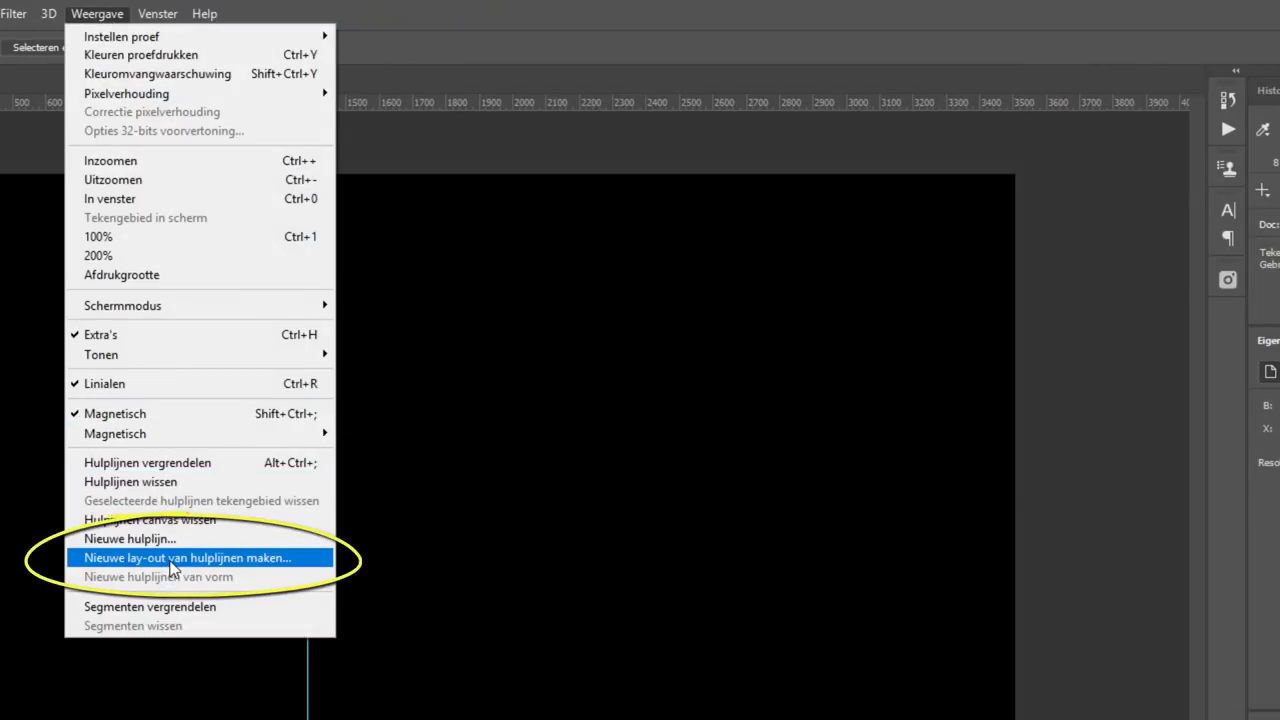
left_click(172, 566)
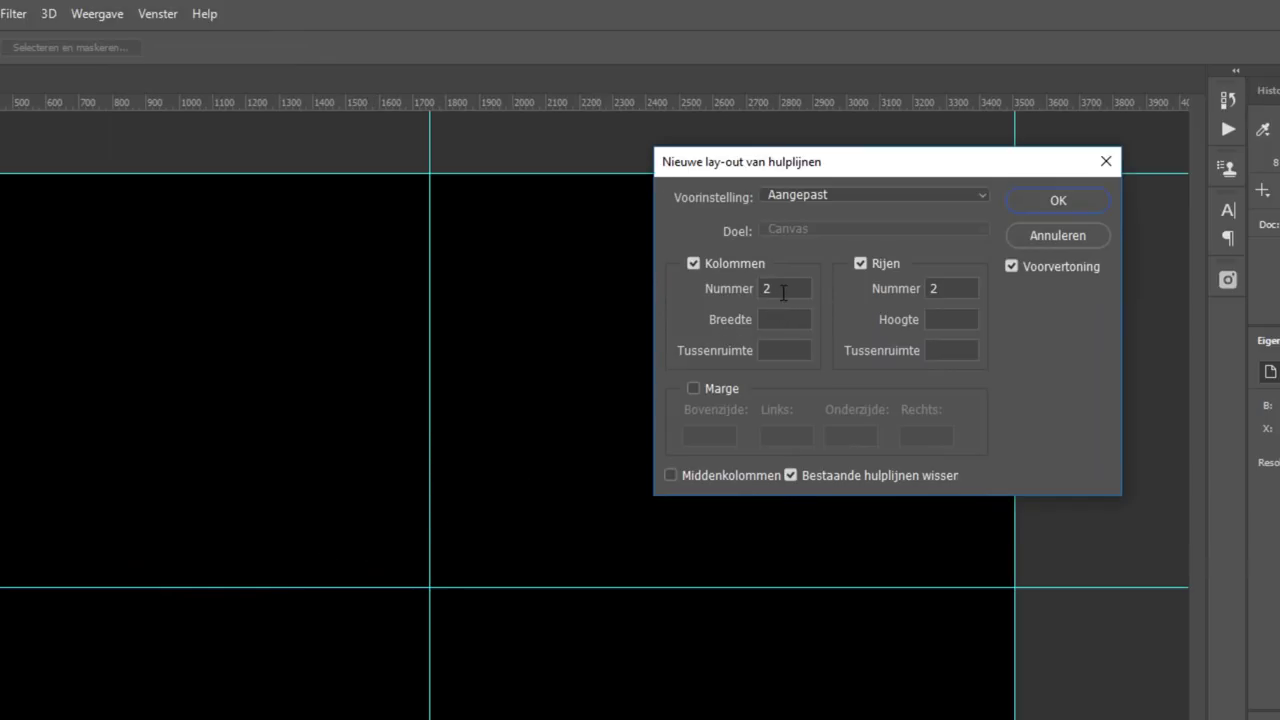
left_click_drag(783, 290, 726, 293)
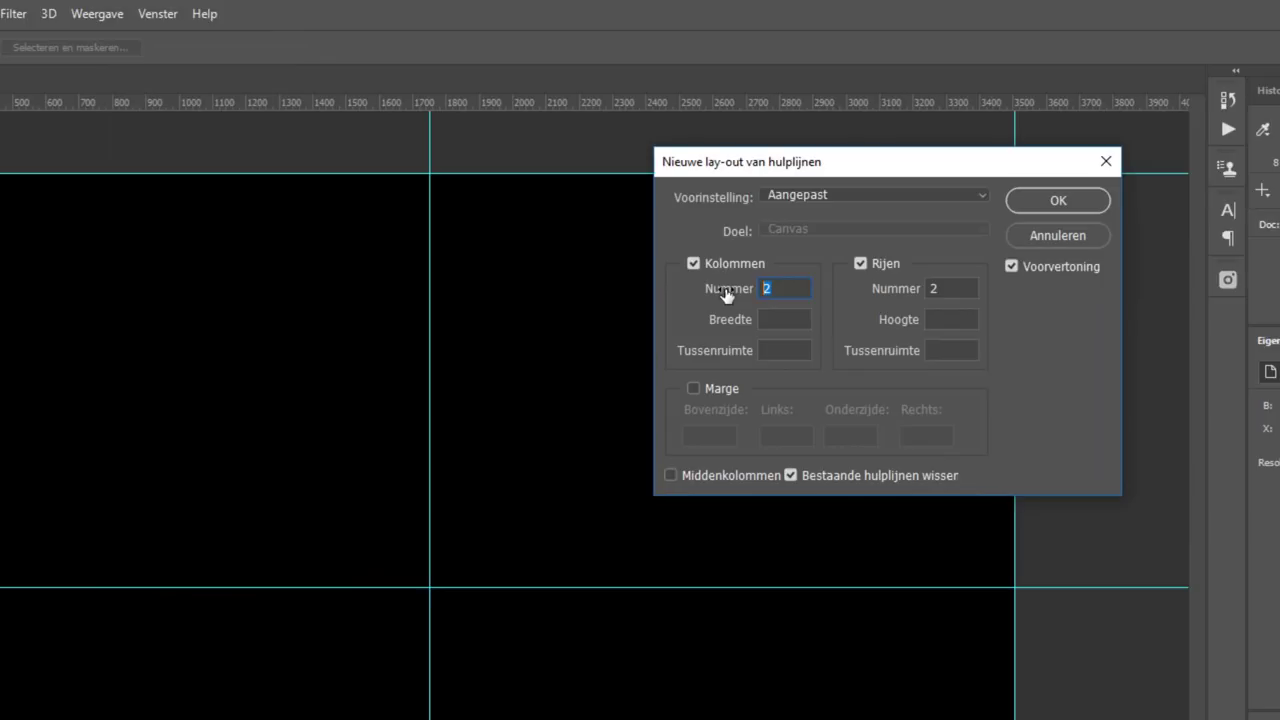
type("3")
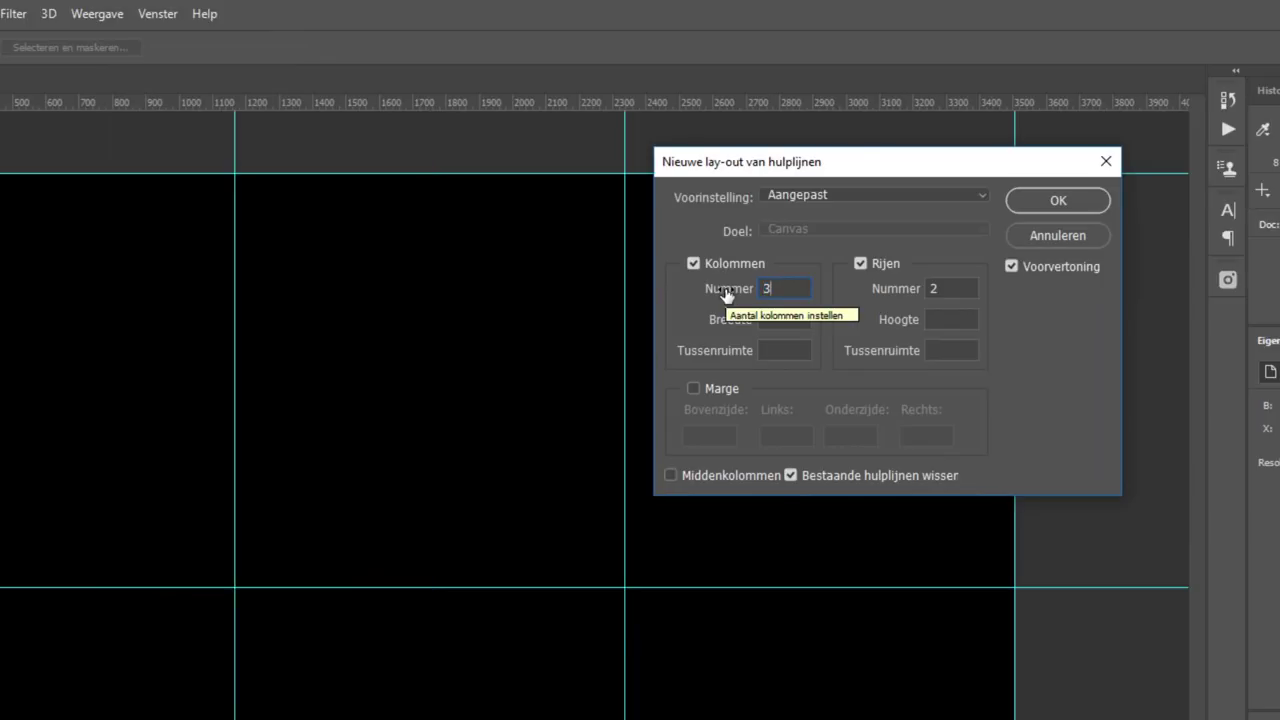
left_click(732, 291)
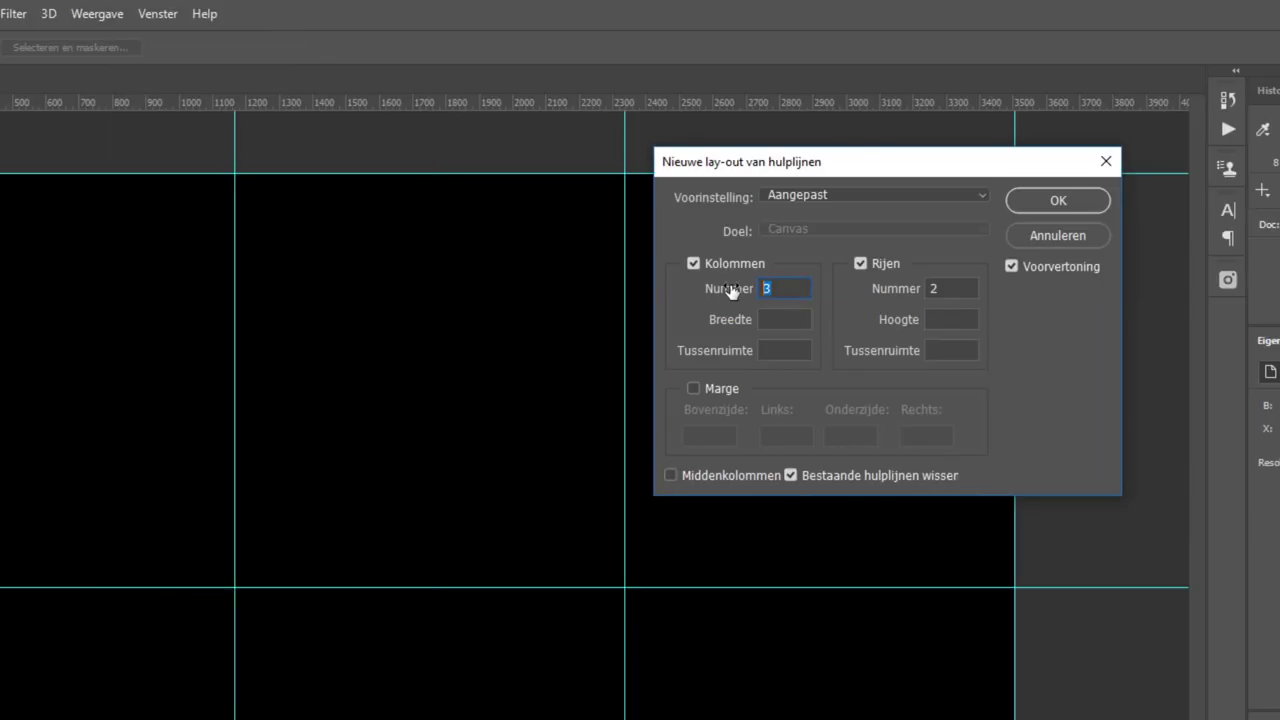
type("2")
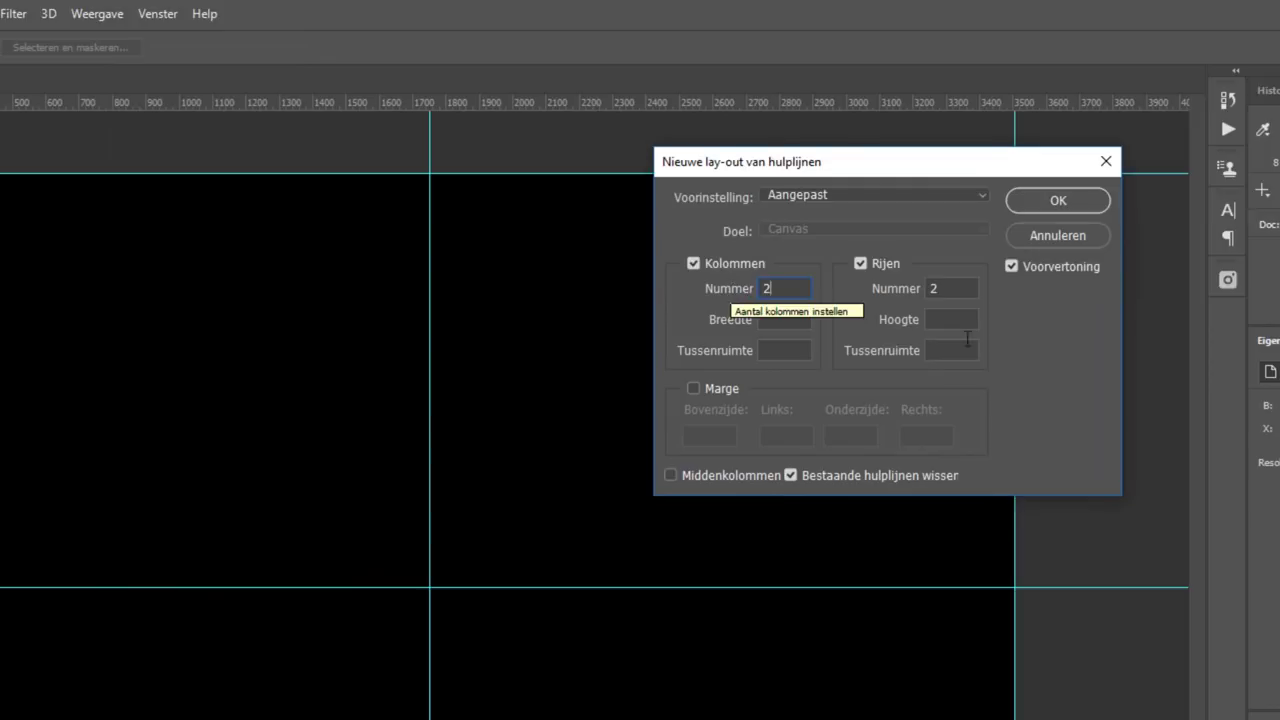
left_click(1040, 205)
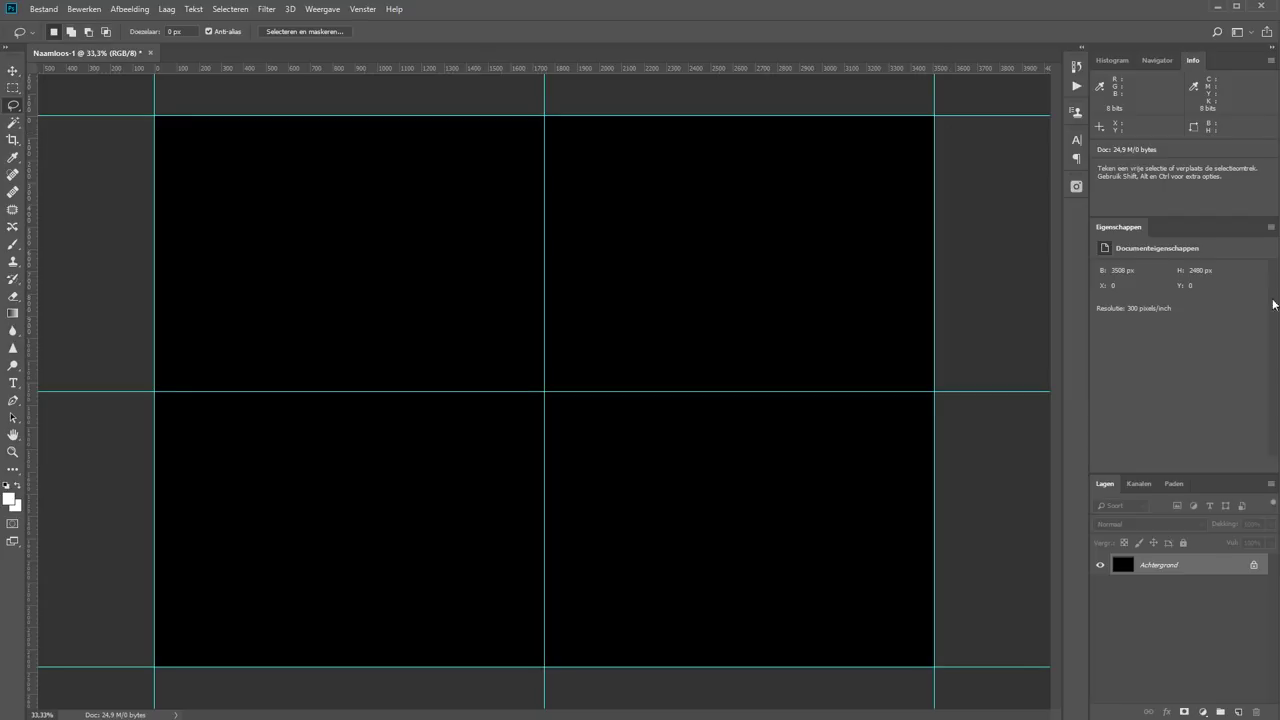
left_click(1238, 712)
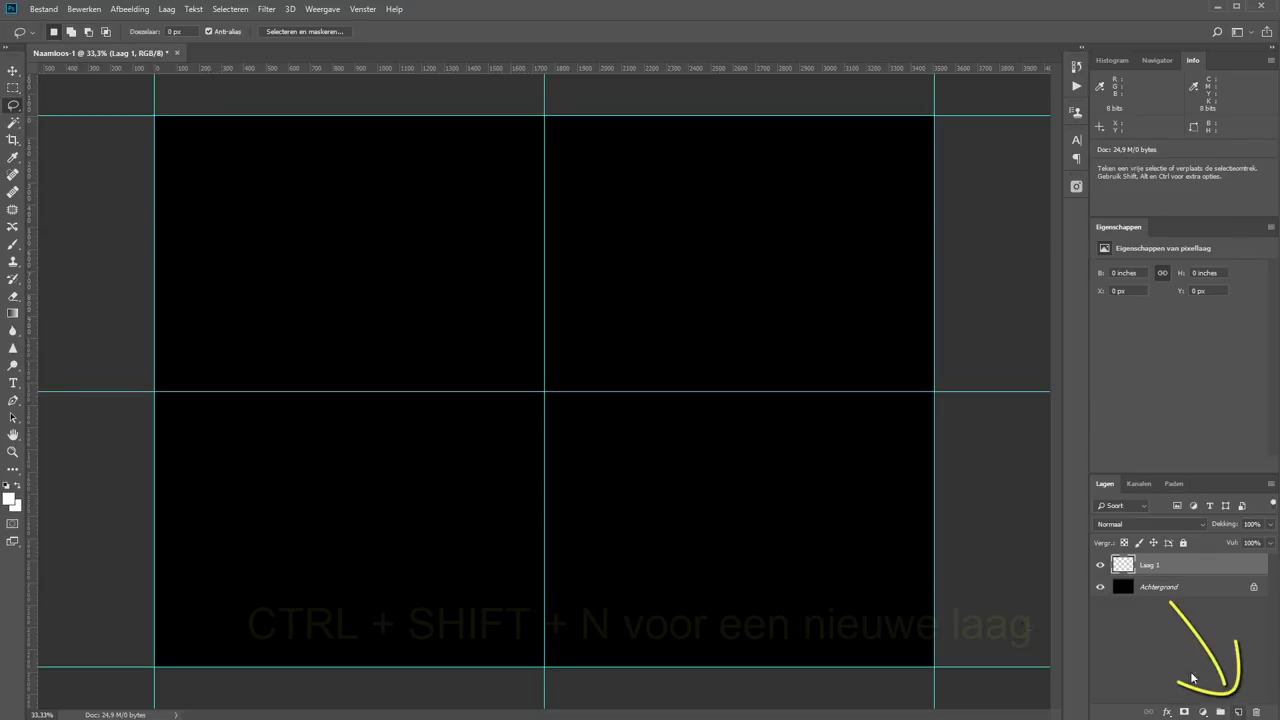
Step: Marquee the top-left quadrant and fill it with lime yellow #d2ff00 on Laag 1
left_click(12, 89)
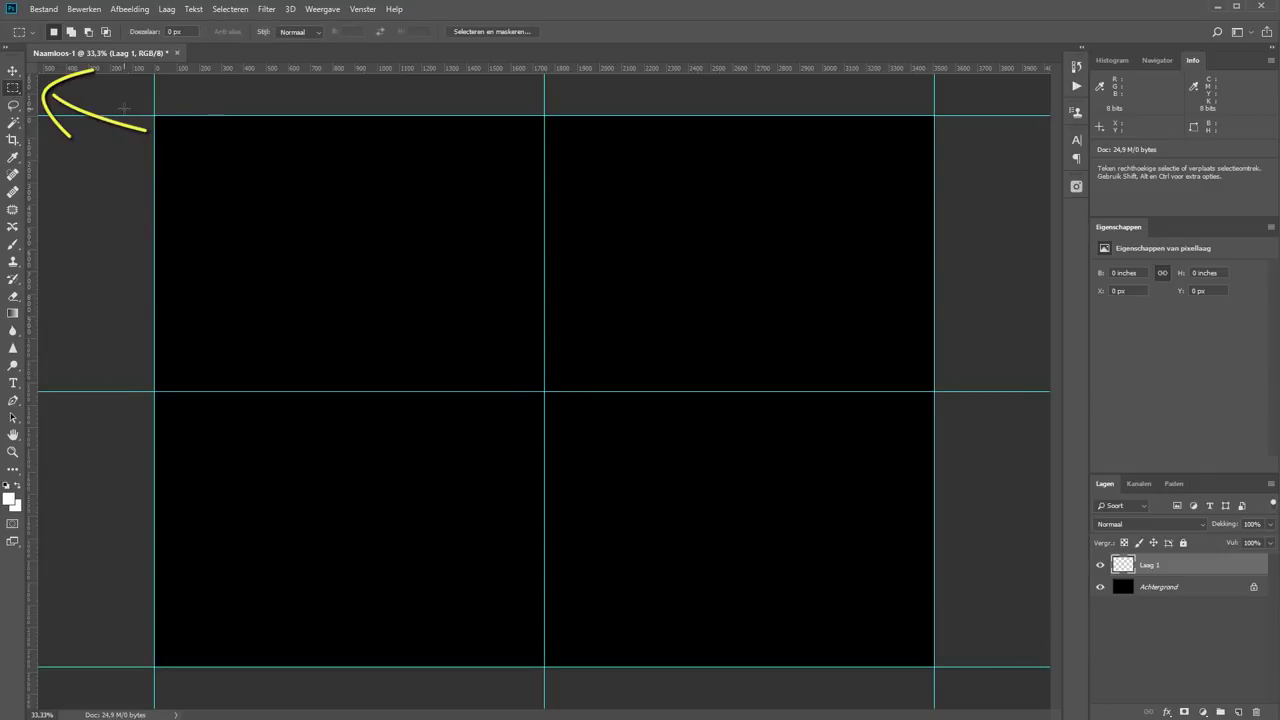
mouse_move(250, 168)
left_mouse_down()
mouse_move(440, 265)
mouse_move(463, 319)
left_mouse_up()
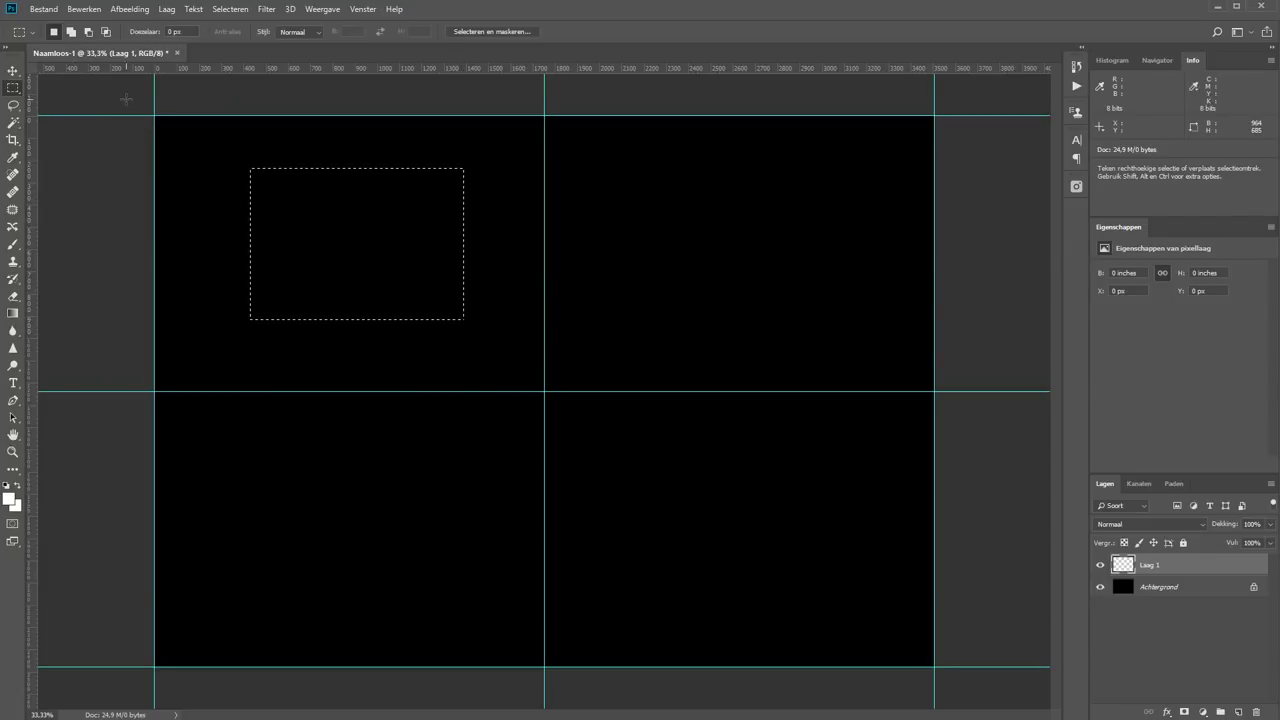
key("ctrl+d")
mouse_move(154, 116)
left_mouse_down()
mouse_move(414, 279)
mouse_move(543, 390)
left_mouse_up()
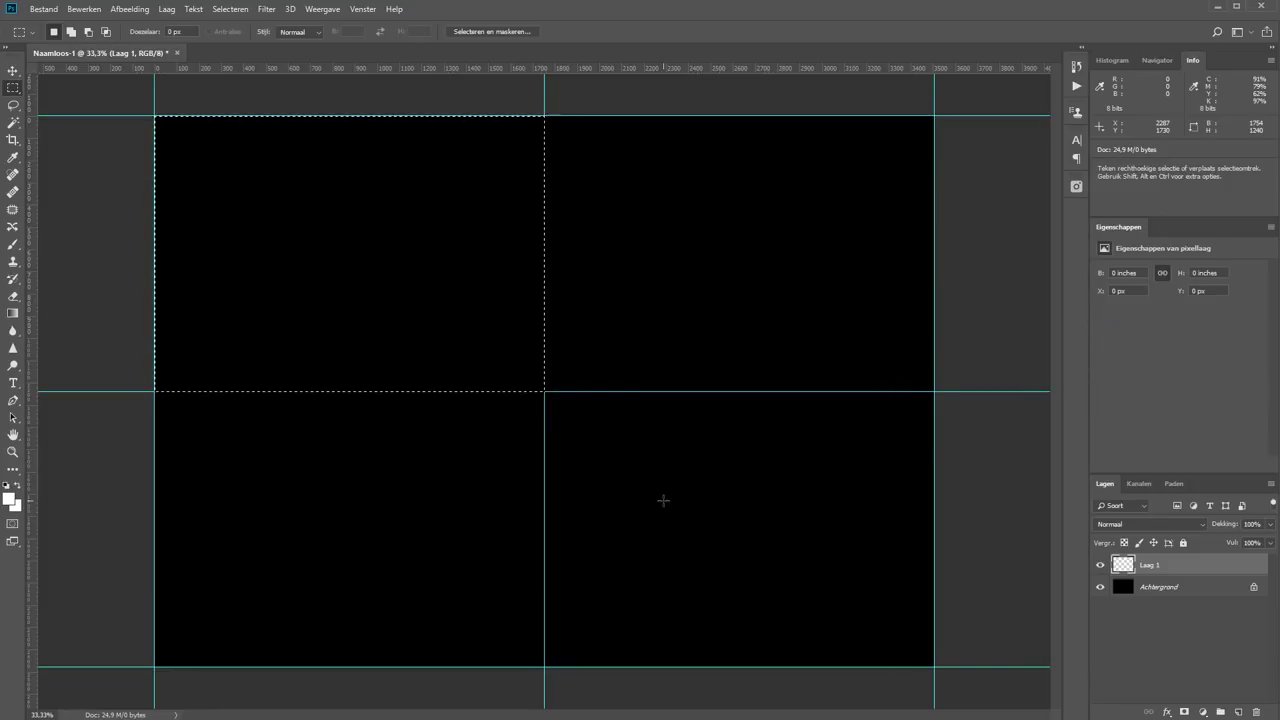
left_click(10, 499)
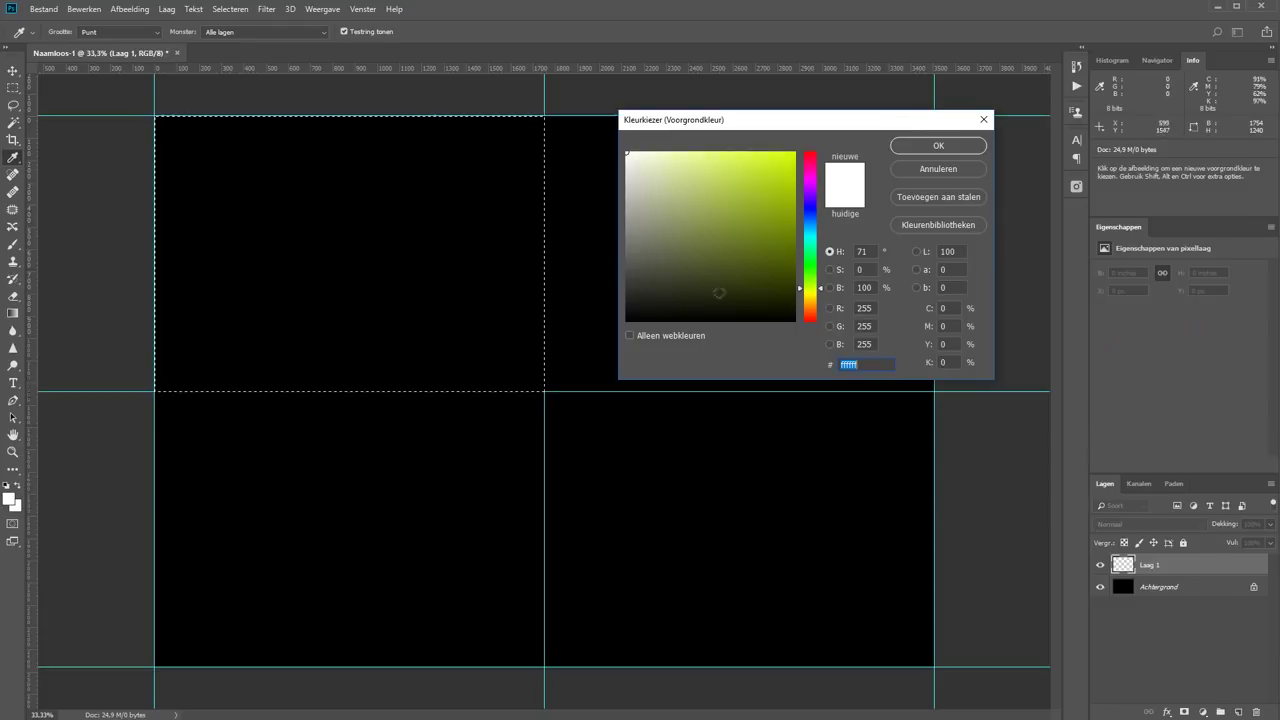
left_click_drag(783, 176, 834, 127)
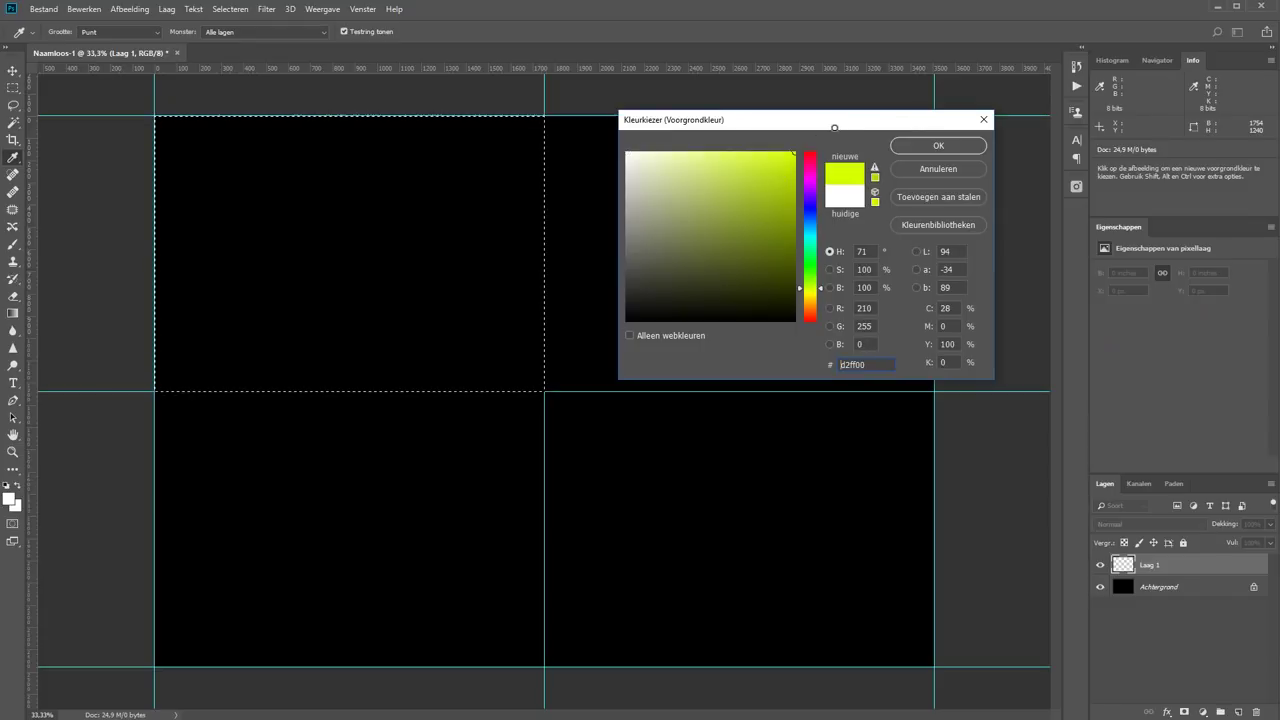
left_click(918, 145)
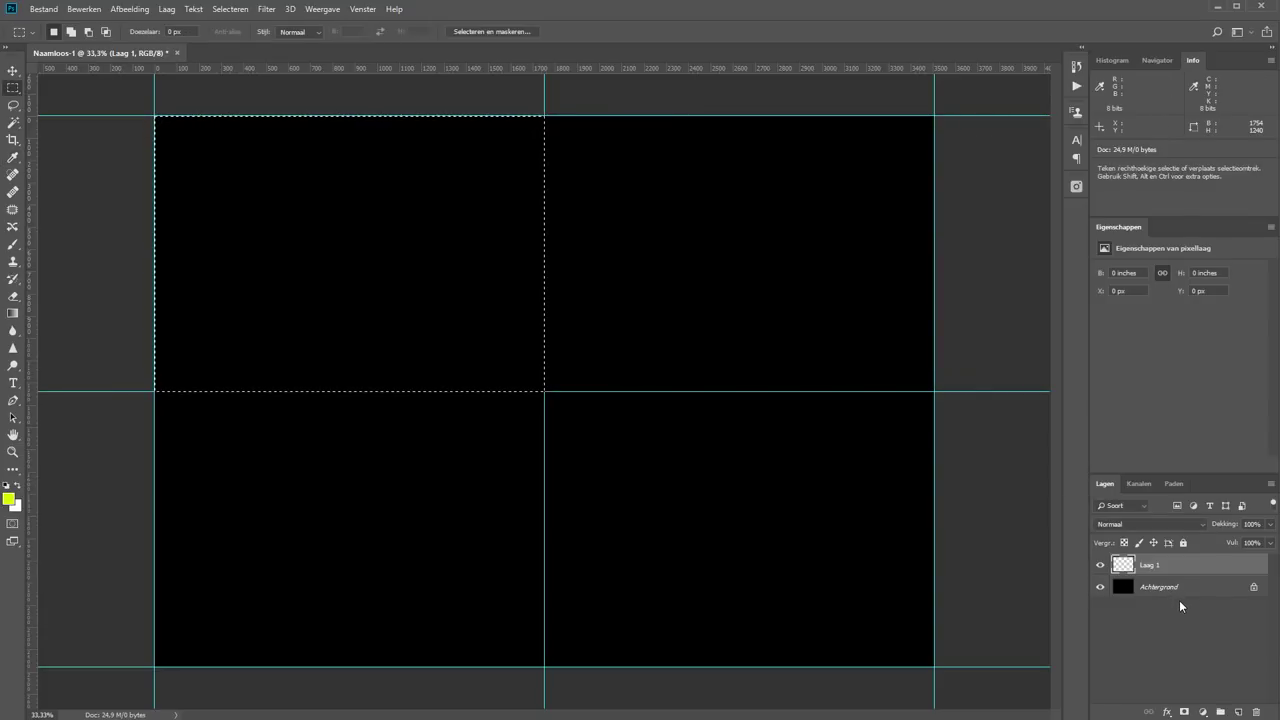
key("alt+BackSpace")
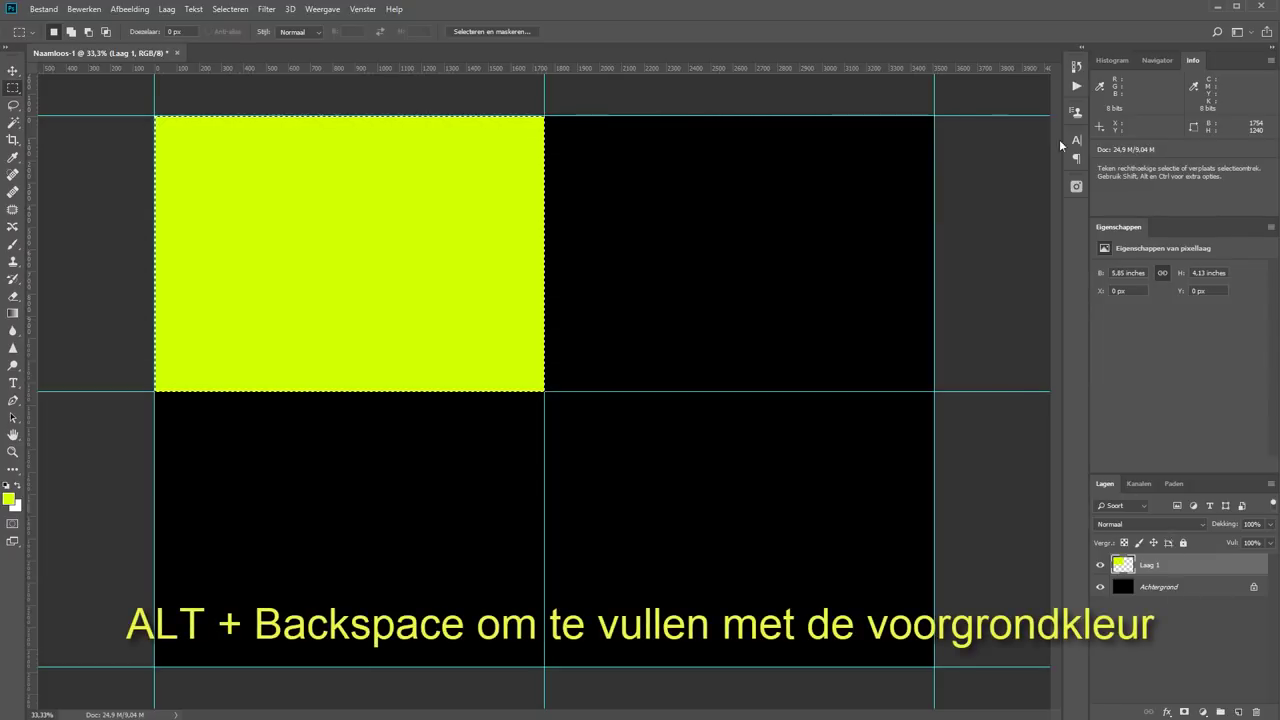
mouse_move(934, 116)
left_mouse_down()
mouse_move(937, 141)
mouse_move(545, 391)
left_mouse_up()
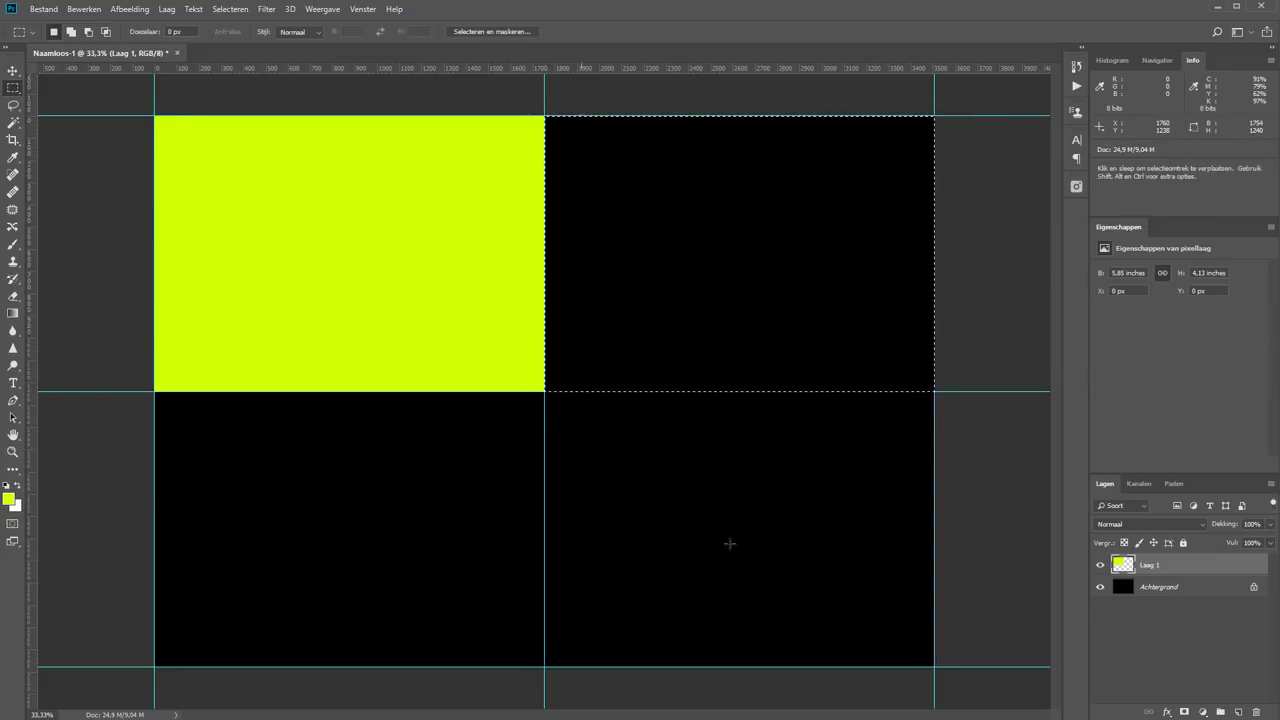
Step: Fill the top-right quadrant with green #16c96a on a new layer
left_click(1240, 711)
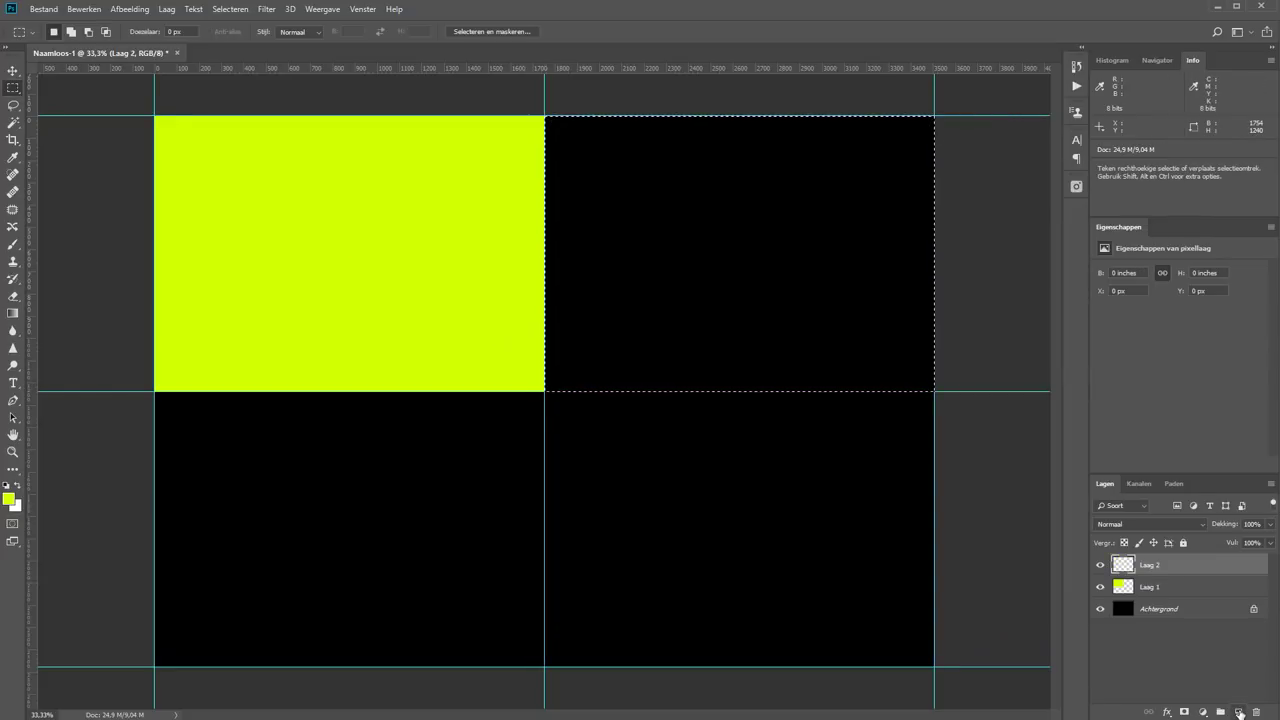
left_click(8, 498)
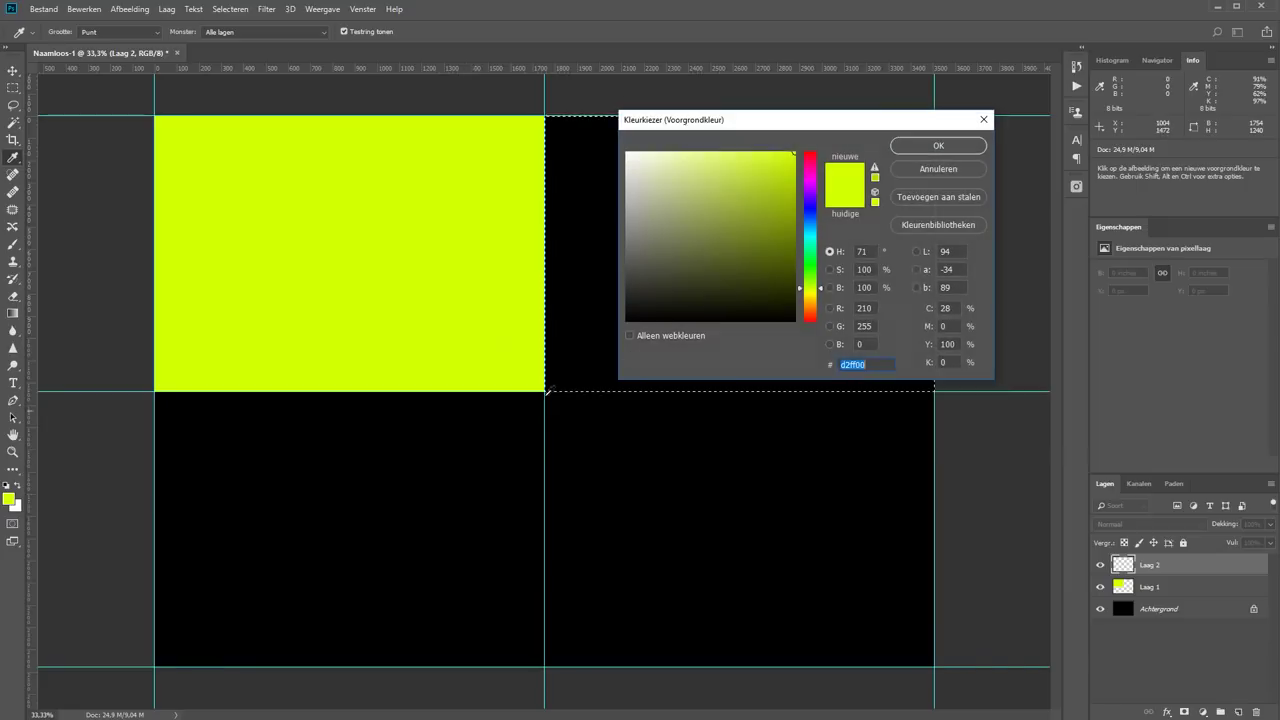
left_click(810, 269)
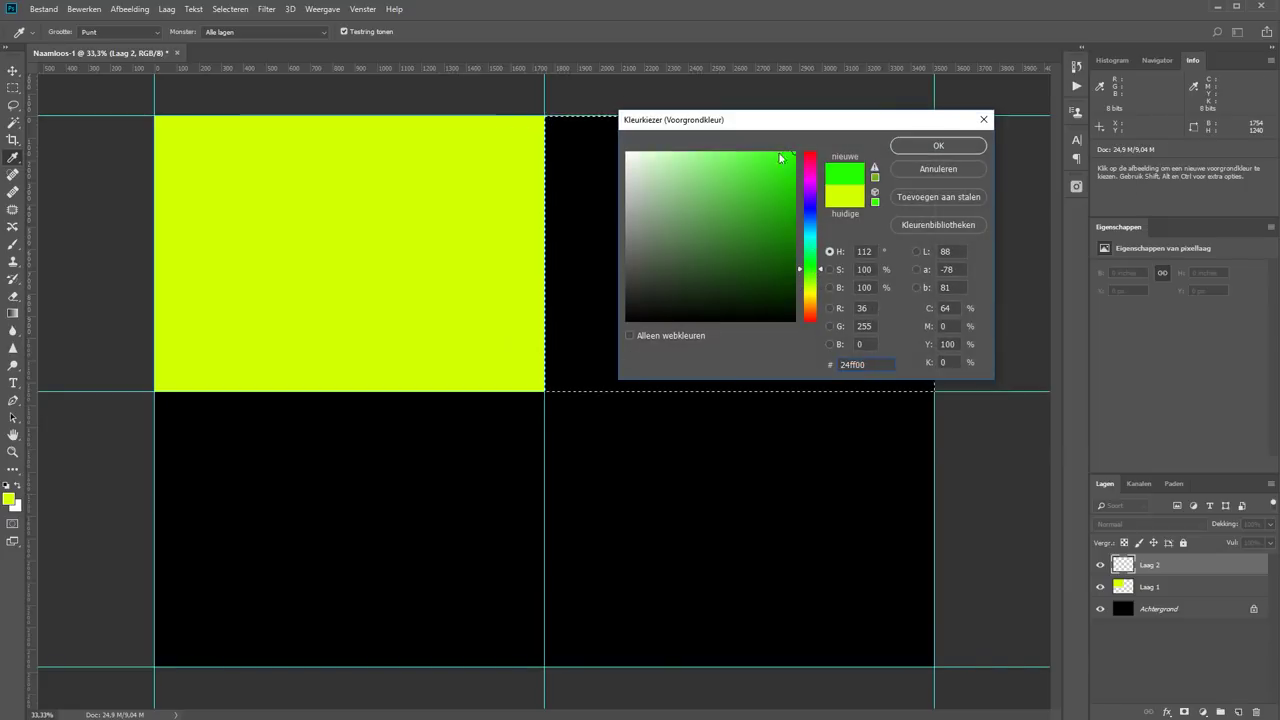
left_click(909, 148)
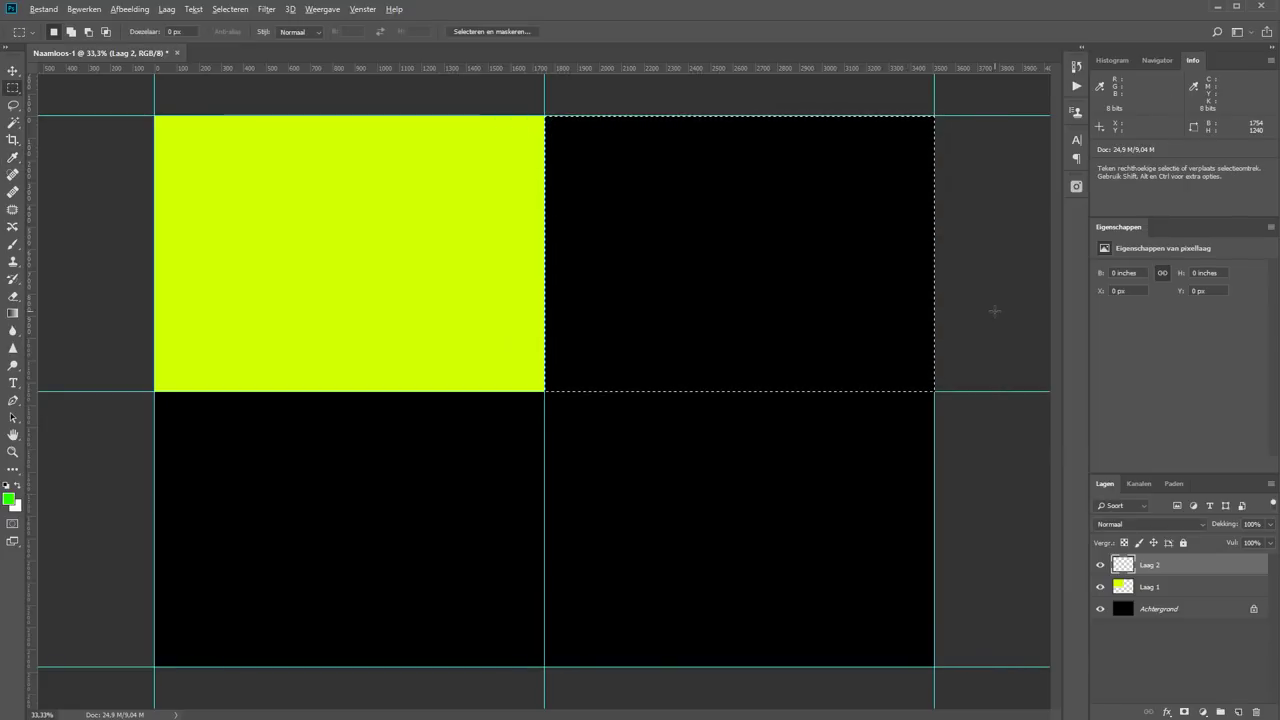
key("alt+BackSpace")
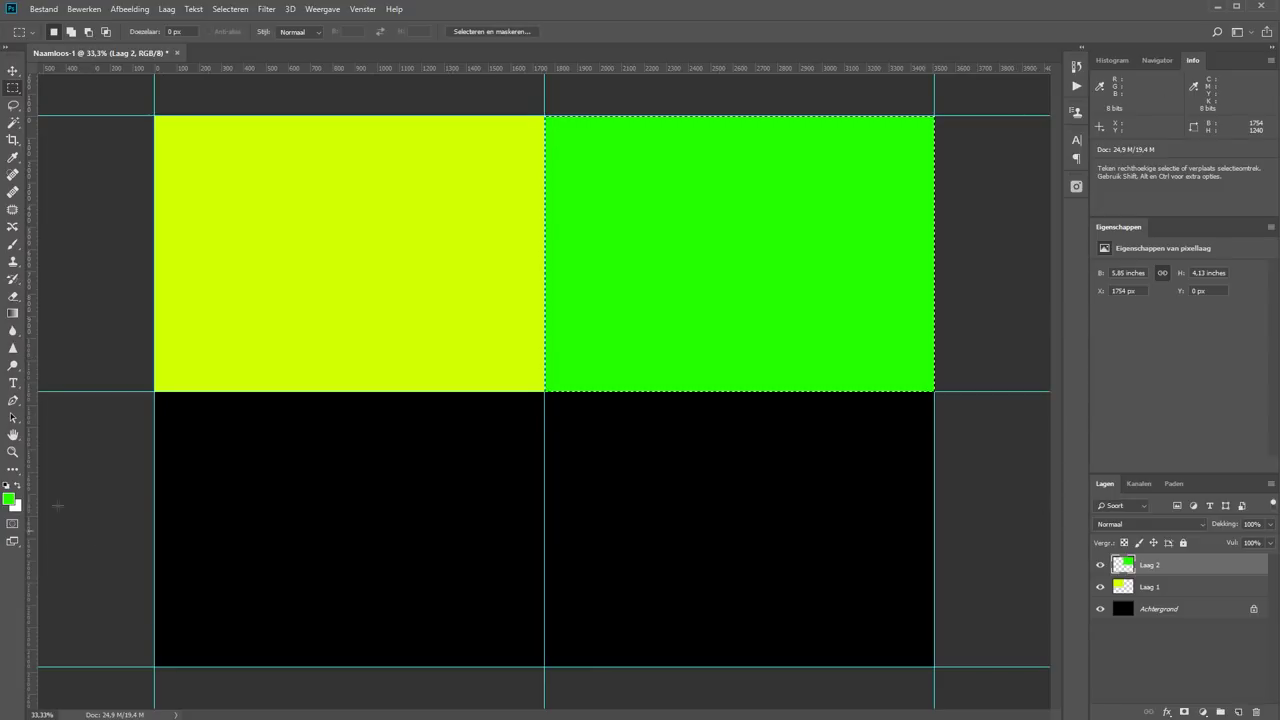
left_click(8, 498)
left_click_drag(820, 274, 813, 256)
type("16c96a")
left_click(938, 145)
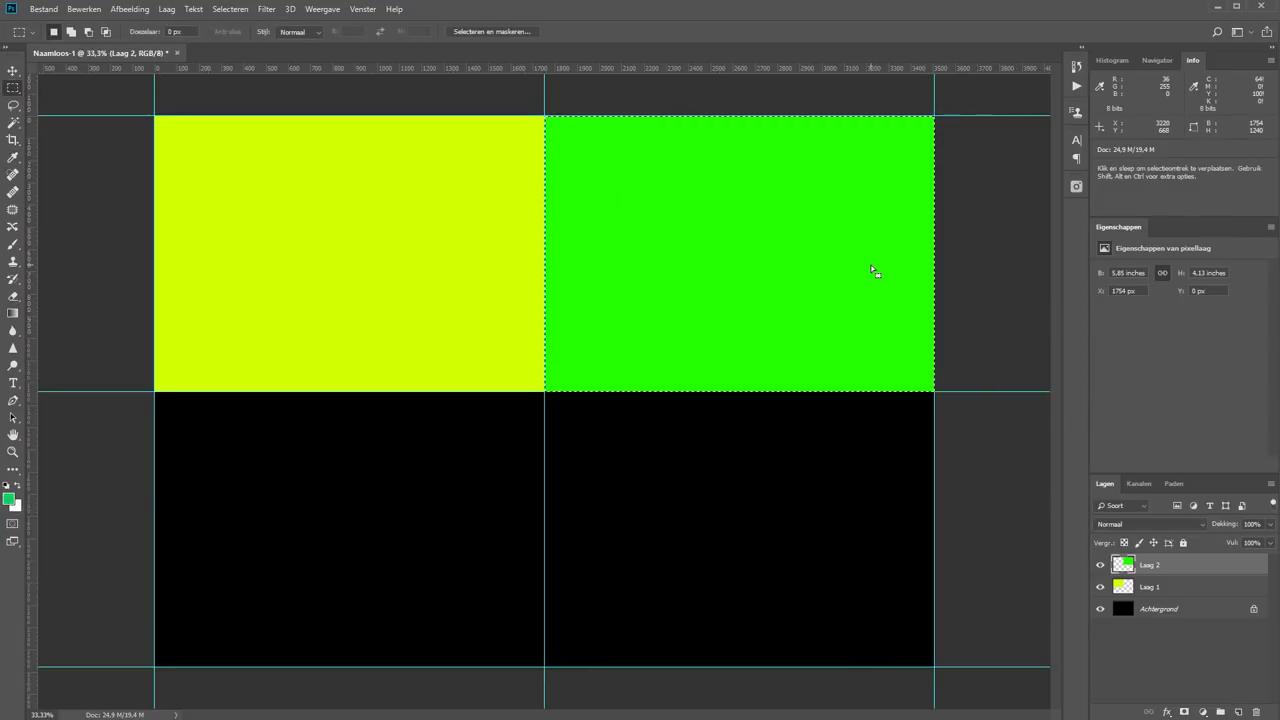
key("alt+BackSpace")
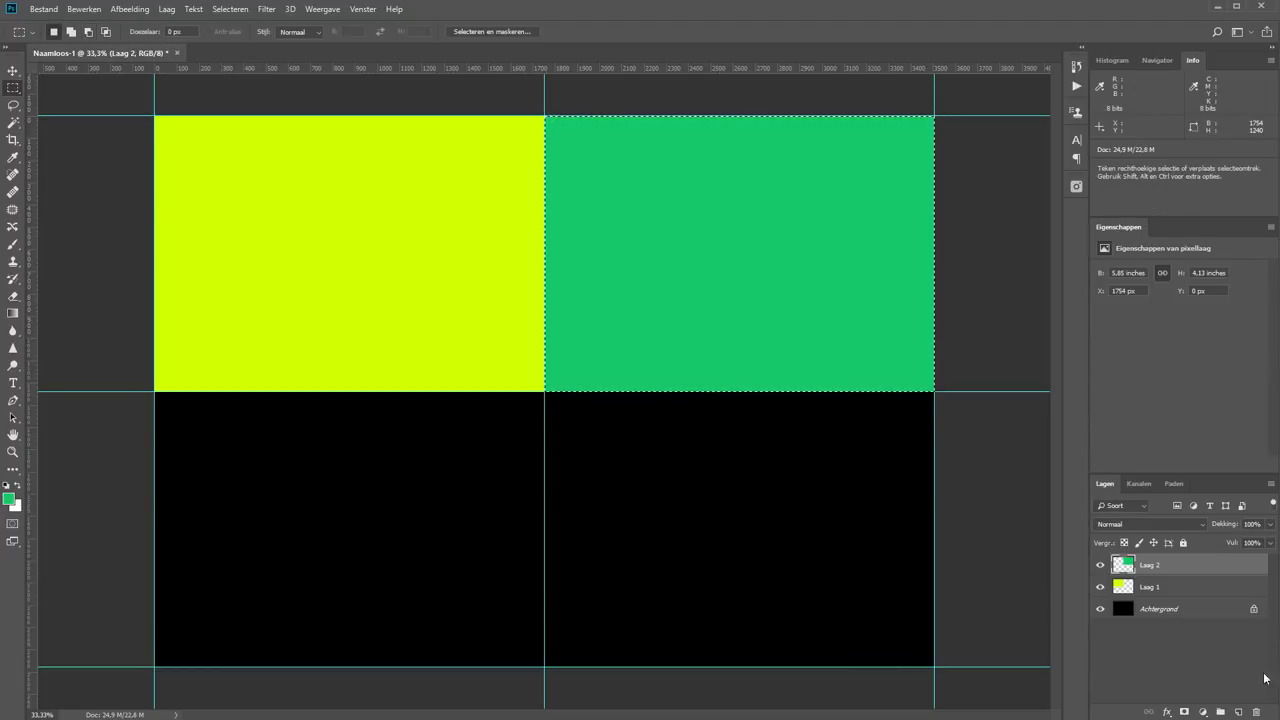
Step: Fill the lower-left quadrant with blue #166ec9 on a new layer
left_click(1238, 712)
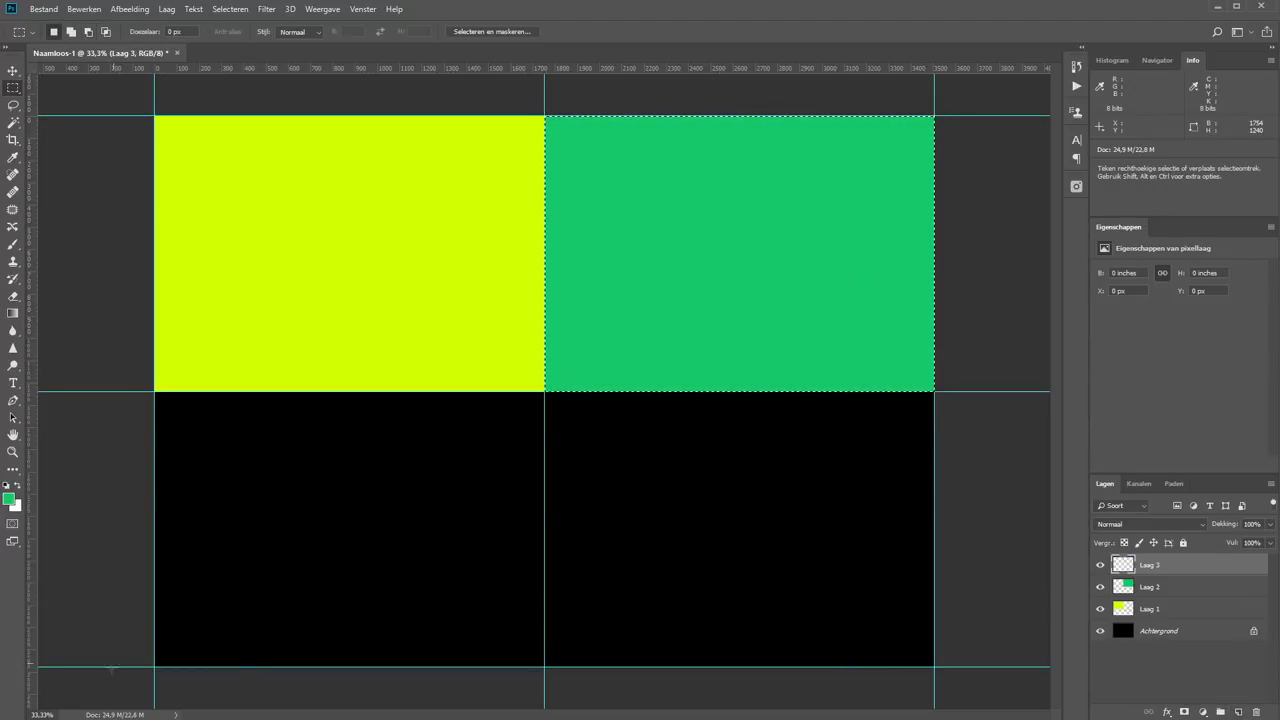
left_click_drag(156, 666, 540, 393)
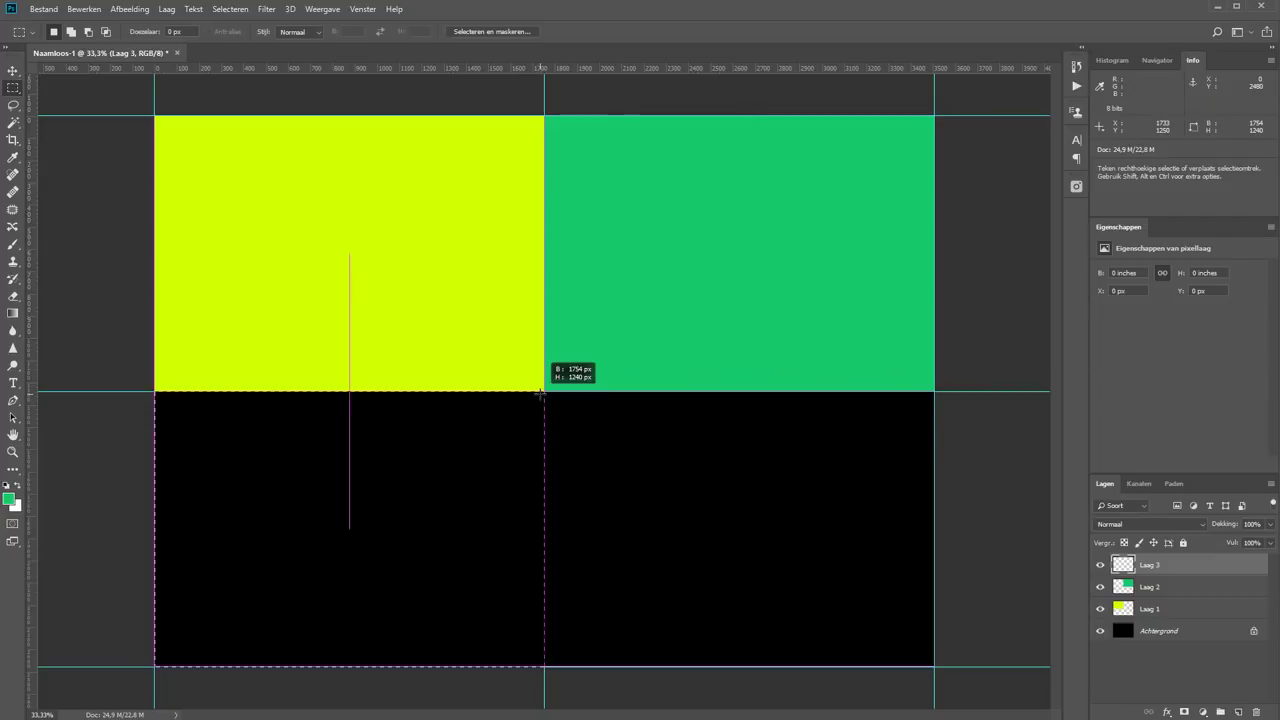
left_click(10, 499)
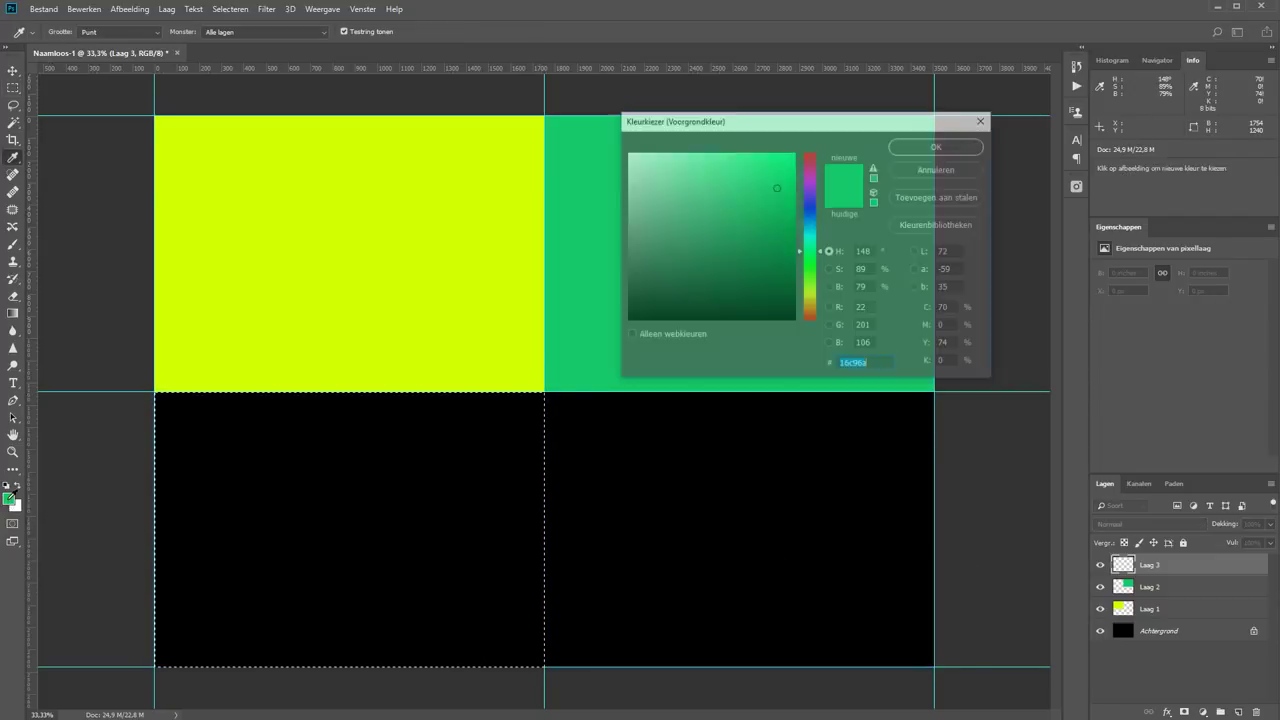
type("166ec9")
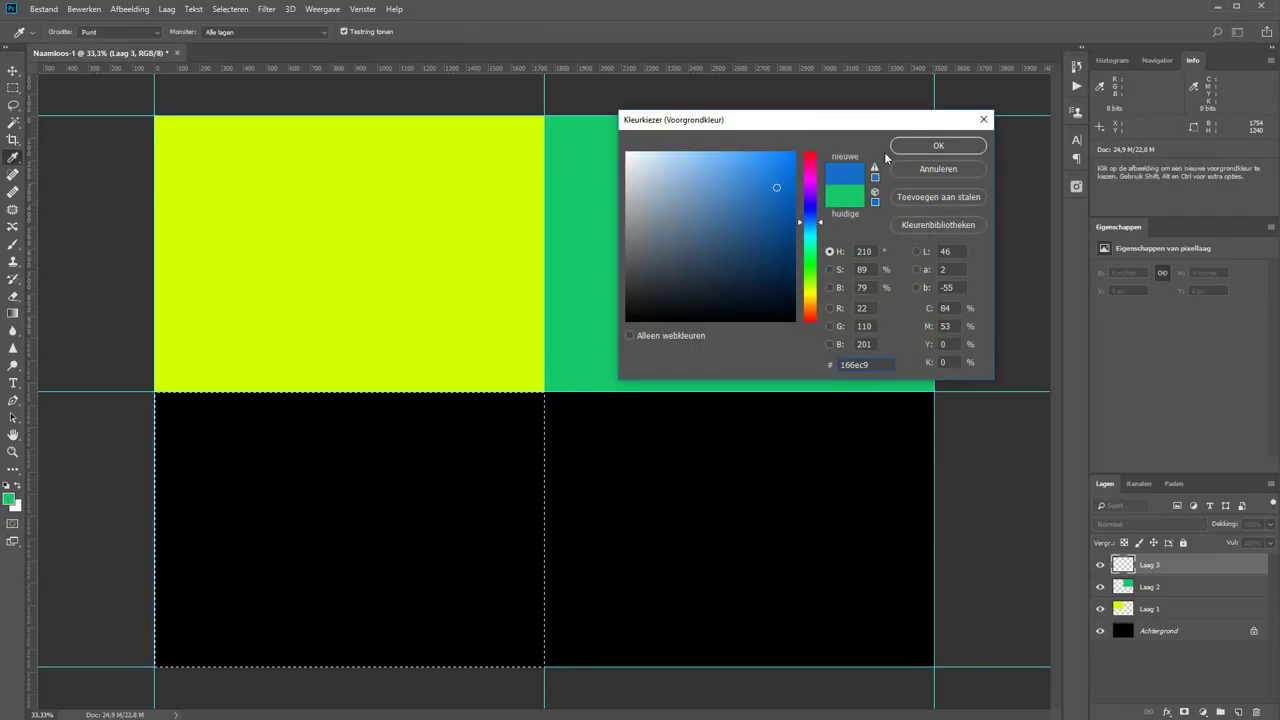
left_click(892, 146)
key("alt+BackSpace")
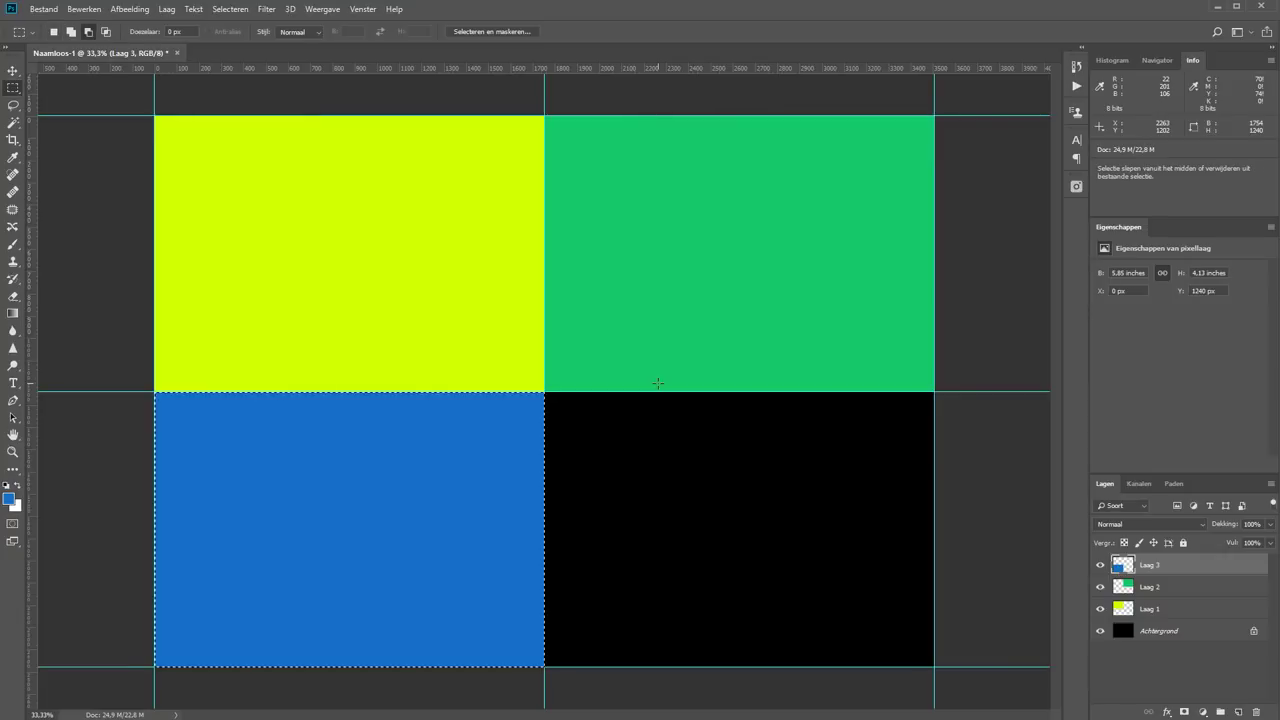
Step: Fill the lower-right quadrant with purple on a new layer and deselect
left_click(1238, 712)
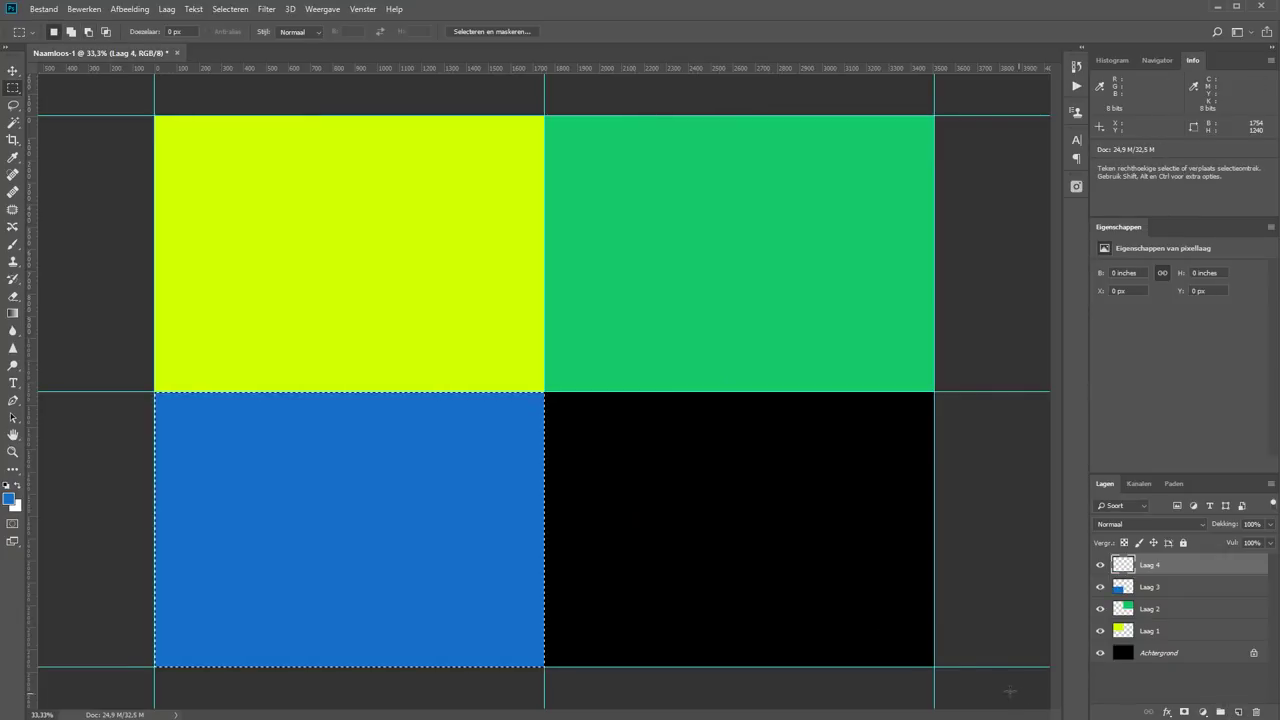
left_click_drag(934, 666, 544, 389)
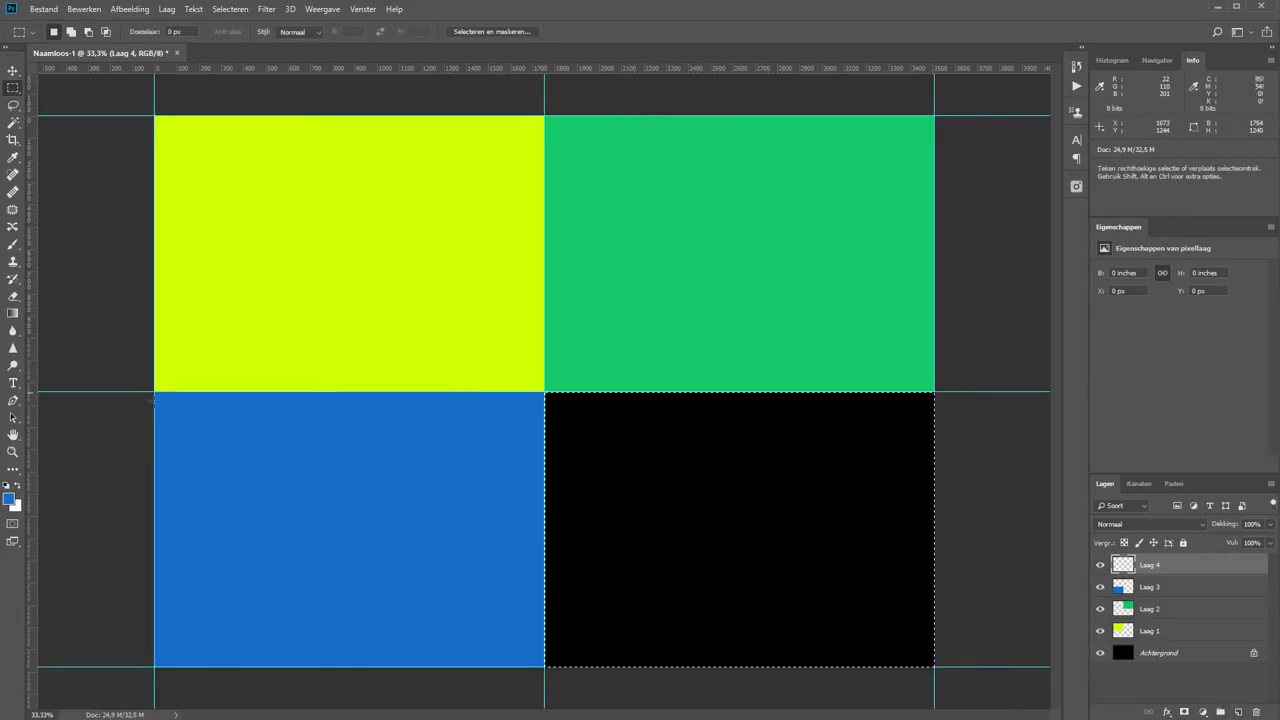
left_click(9, 498)
left_click_drag(812, 221, 815, 198)
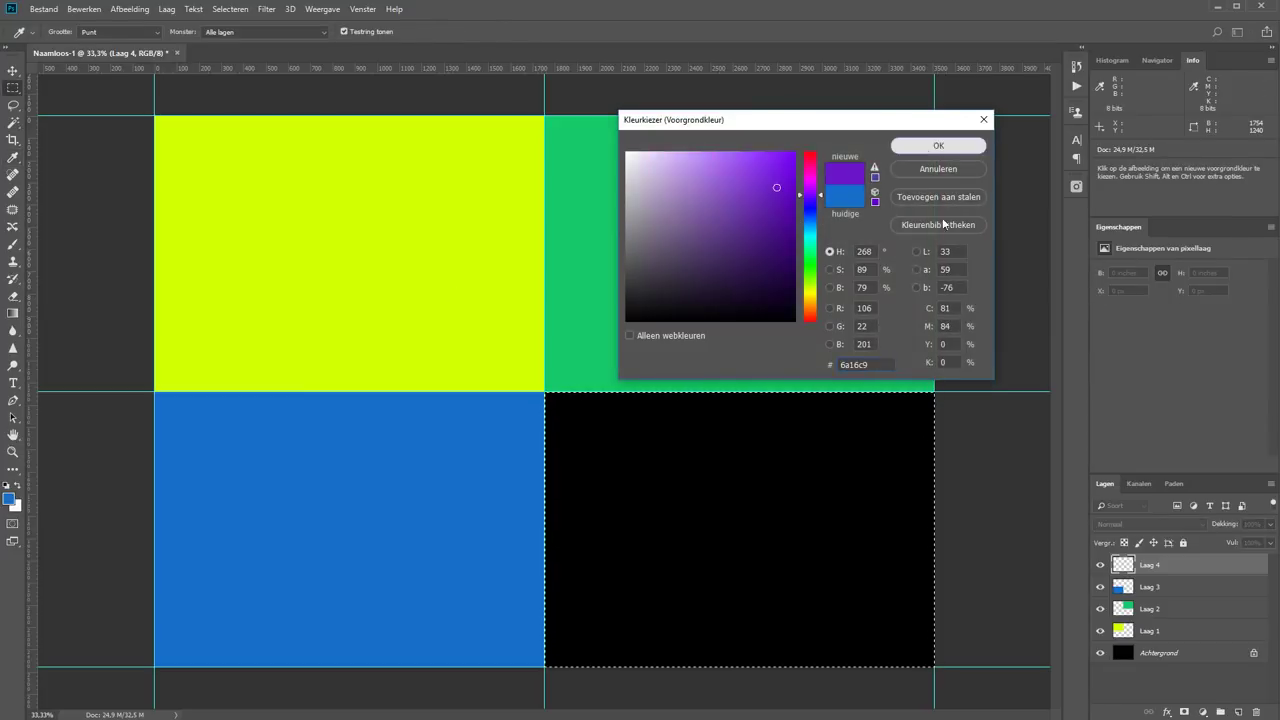
left_click(938, 145)
key("alt+BackSpace")
key("ctrl+d")
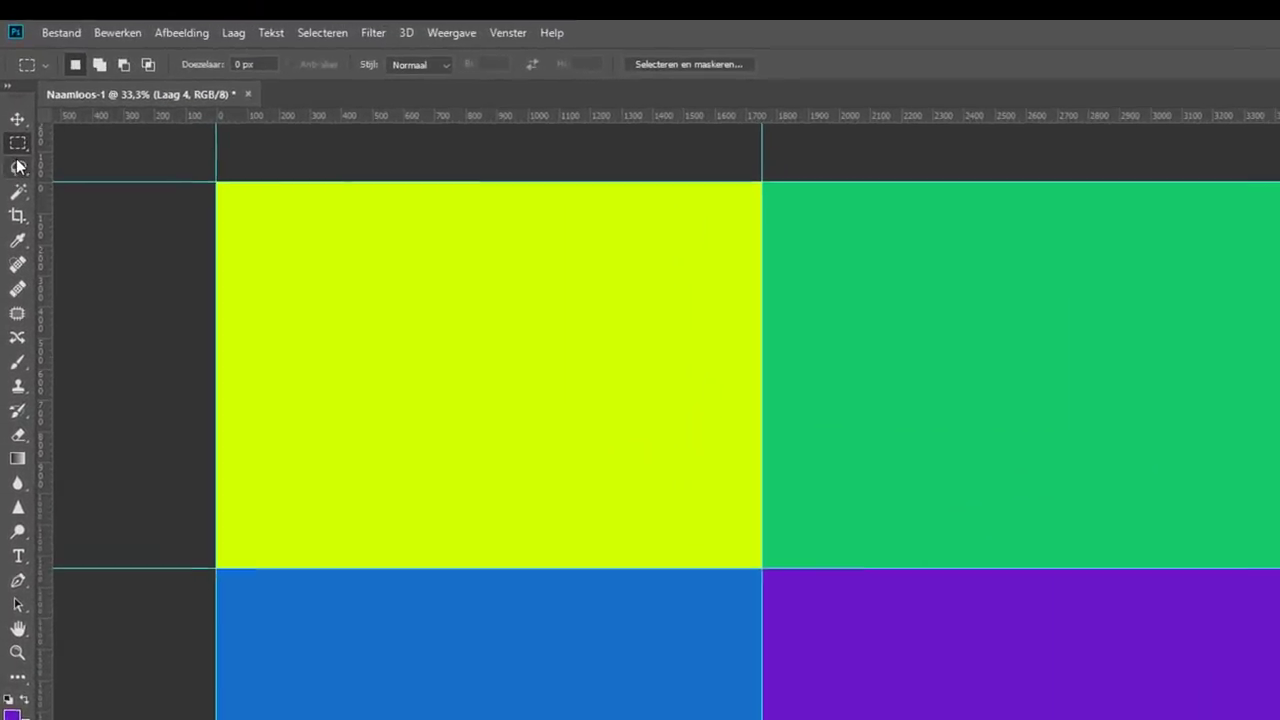
Step: Draw a circular selection over the lower quadrants and fill it with magenta #c91699 on Laag 5
right_click(19, 158)
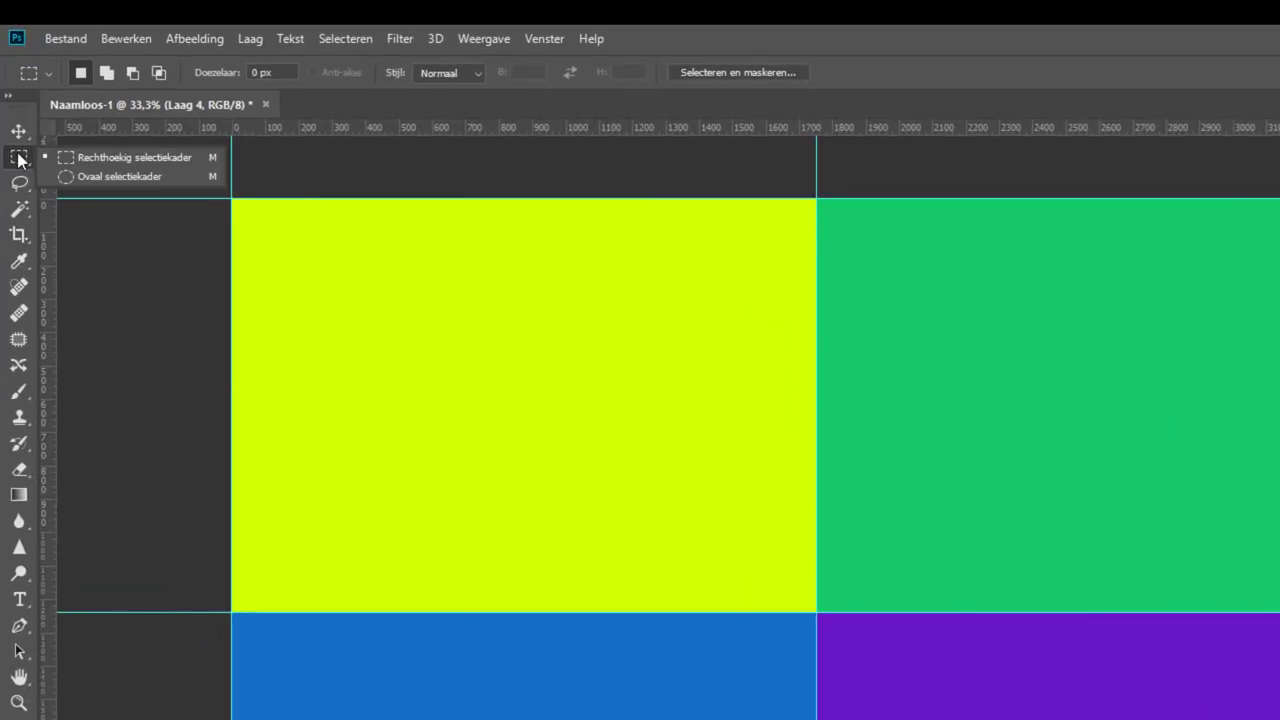
left_click(121, 175)
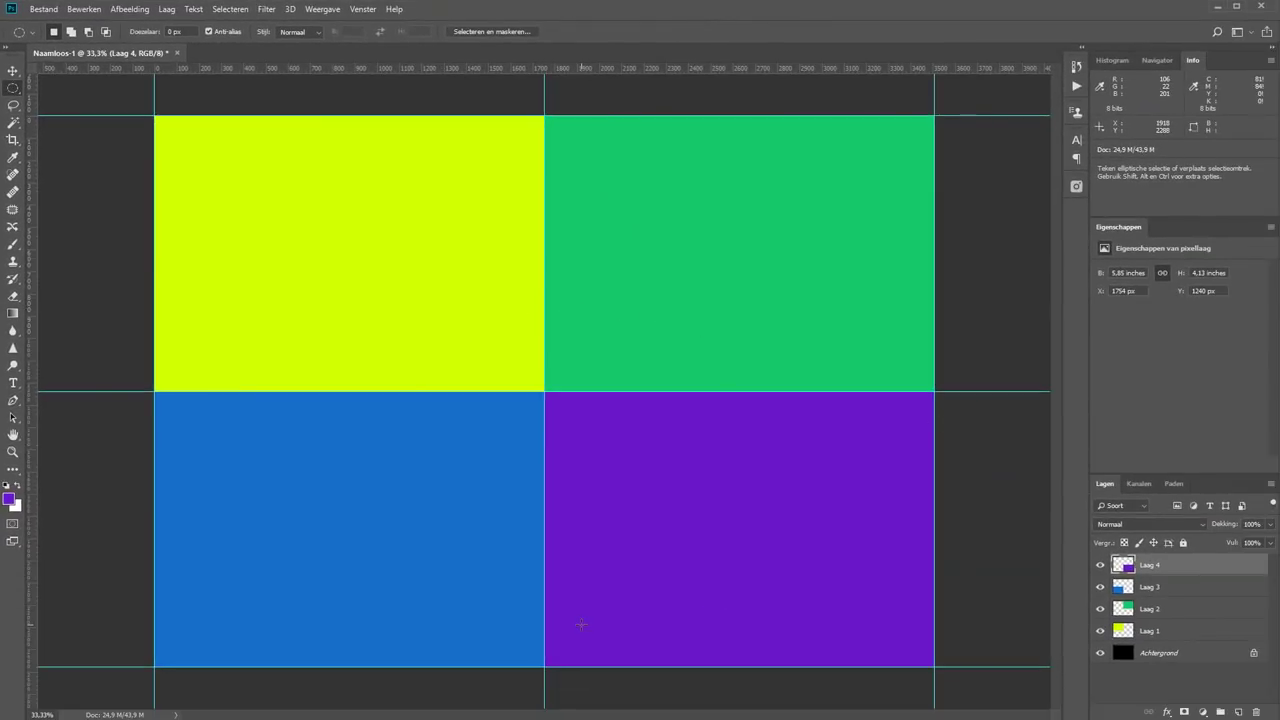
mouse_move(590, 614)
left_mouse_down()
mouse_move(892, 455)
mouse_move(842, 318)
mouse_move(846, 300)
mouse_move(890, 302)
mouse_move(609, 487)
mouse_move(425, 430)
mouse_move(303, 351)
mouse_move(284, 306)
mouse_move(254, 314)
mouse_move(263, 337)
mouse_move(297, 347)
mouse_move(398, 429)
mouse_move(270, 337)
mouse_move(290, 371)
mouse_move(507, 495)
mouse_move(364, 430)
mouse_move(209, 300)
mouse_move(373, 570)
left_mouse_up()
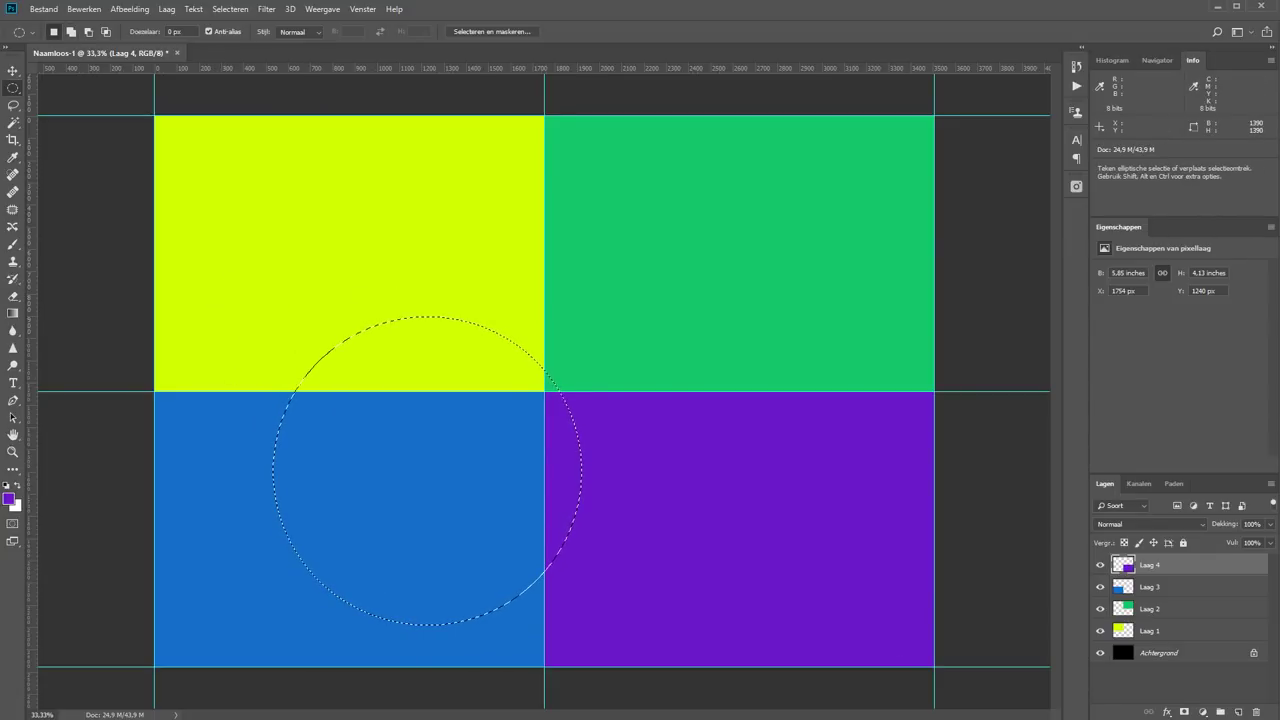
left_click(1238, 711)
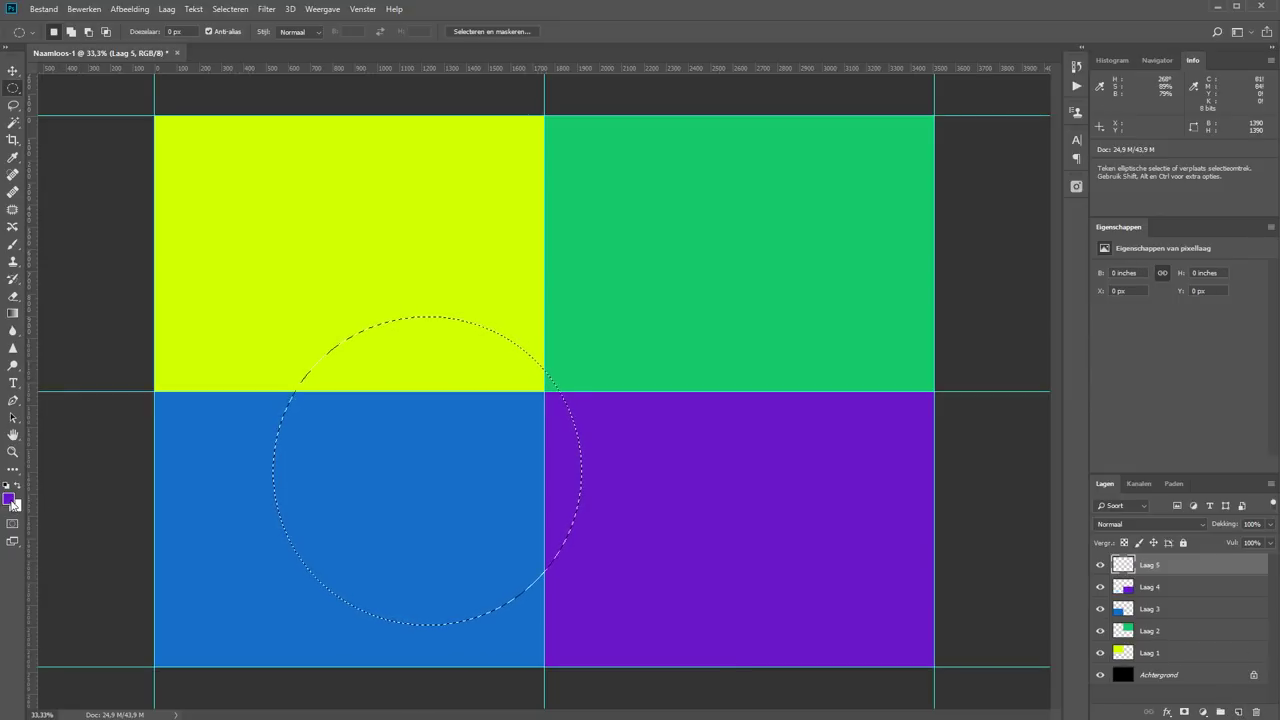
left_click(9, 498)
type("c91699")
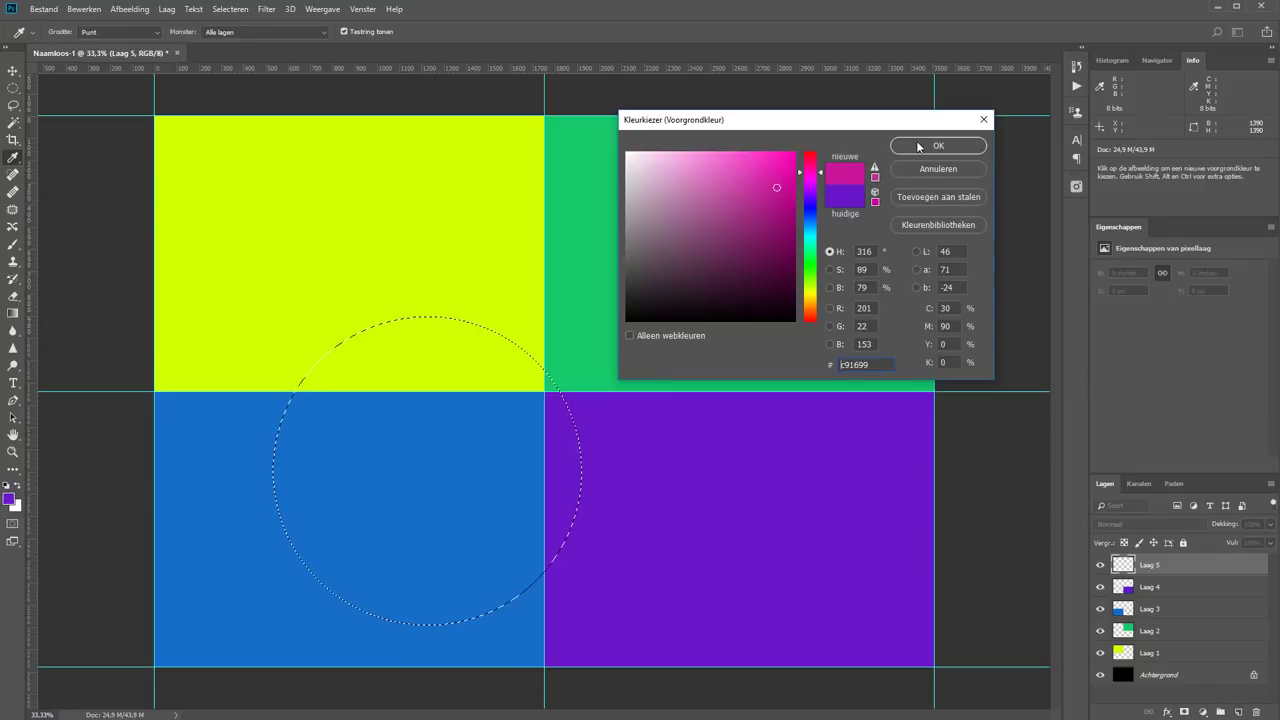
left_click(918, 147)
key("alt+BackSpace")
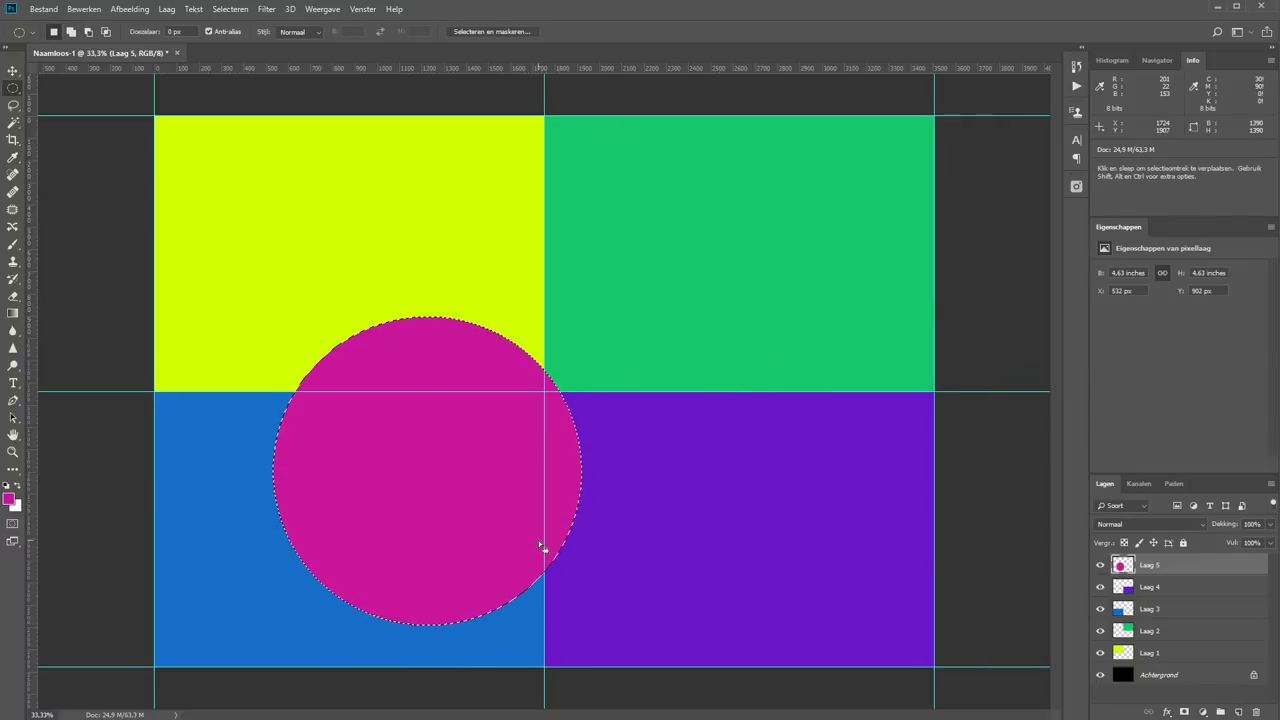
key("ctrl+d")
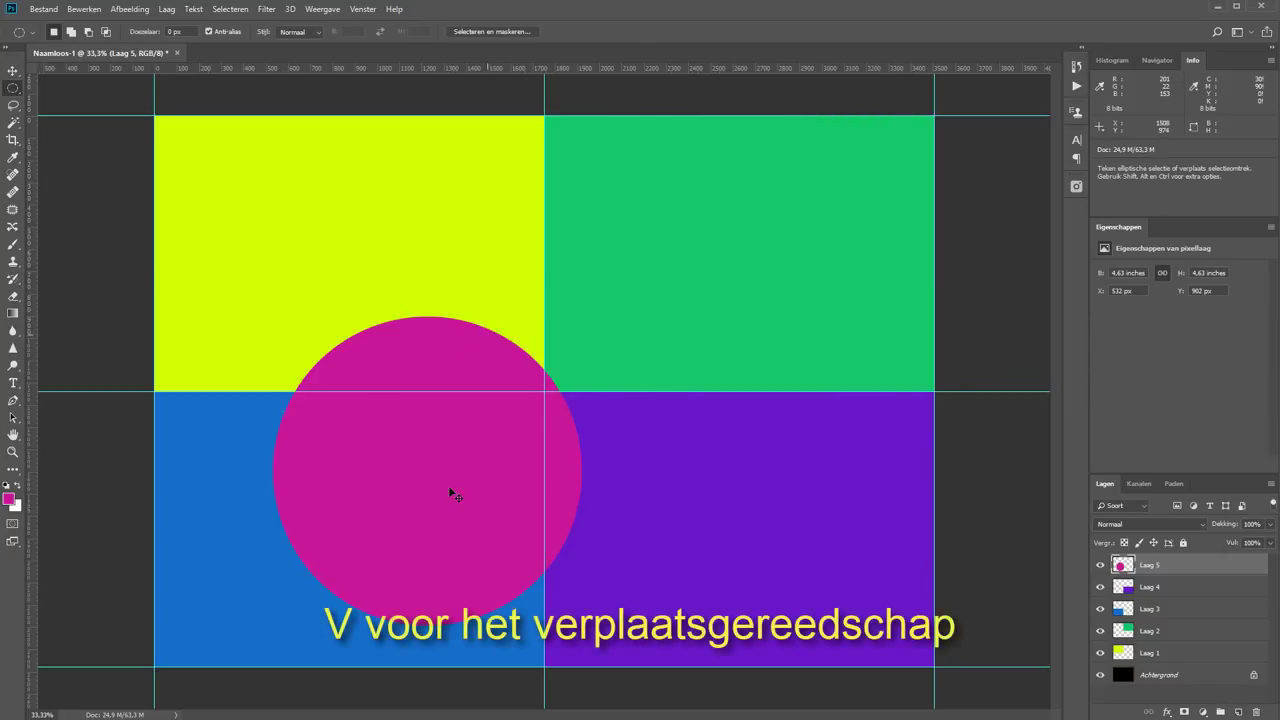
Step: Drag the magenta circle with the Move Tool onto the guide intersection
key("v")
mouse_move(413, 548)
left_mouse_down()
mouse_move(439, 506)
mouse_move(532, 444)
left_mouse_up()
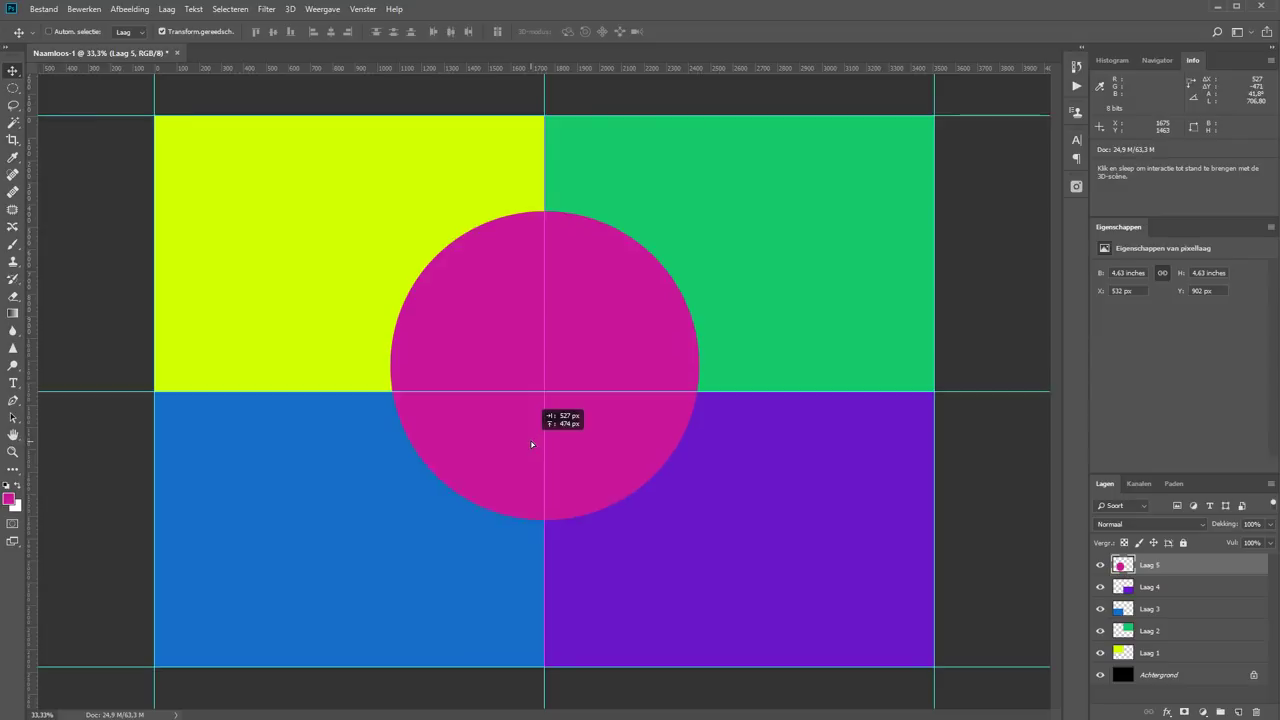
left_click_drag(532, 444, 530, 467)
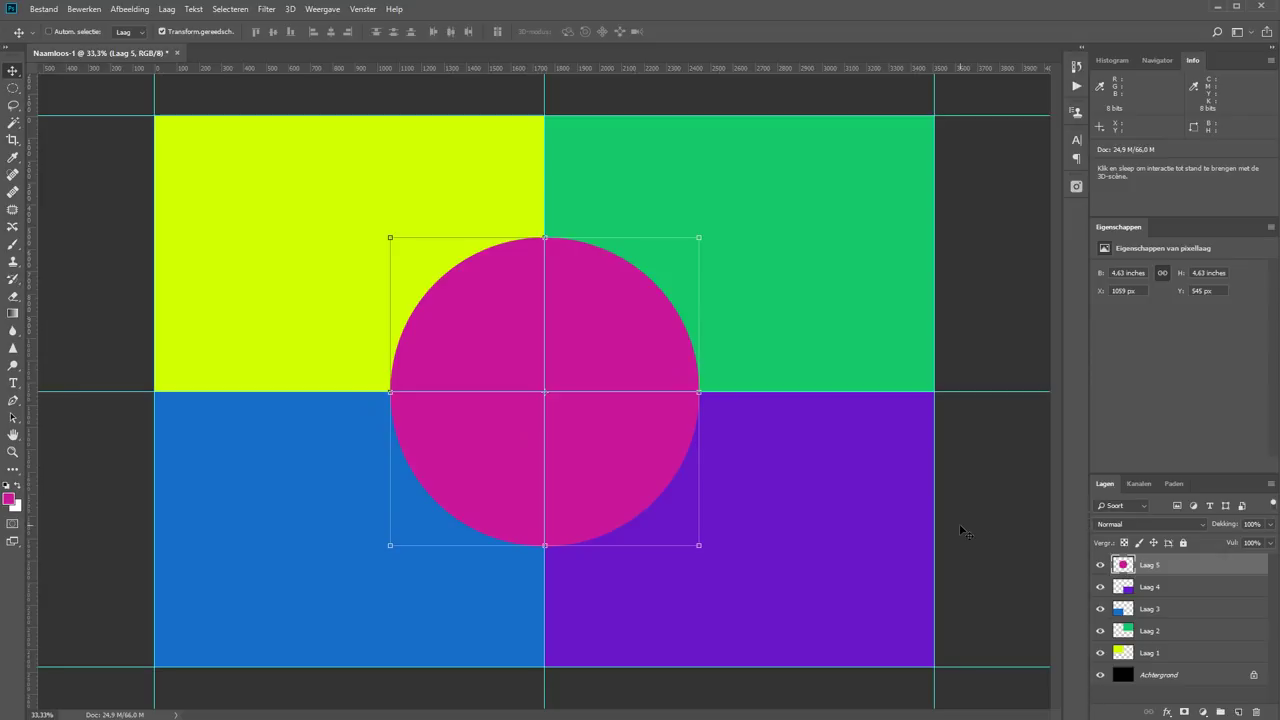
Step: Add empty Laag 6, hide the magenta circle, and load the yellow quadrant's outline as a selection
left_click(1239, 711)
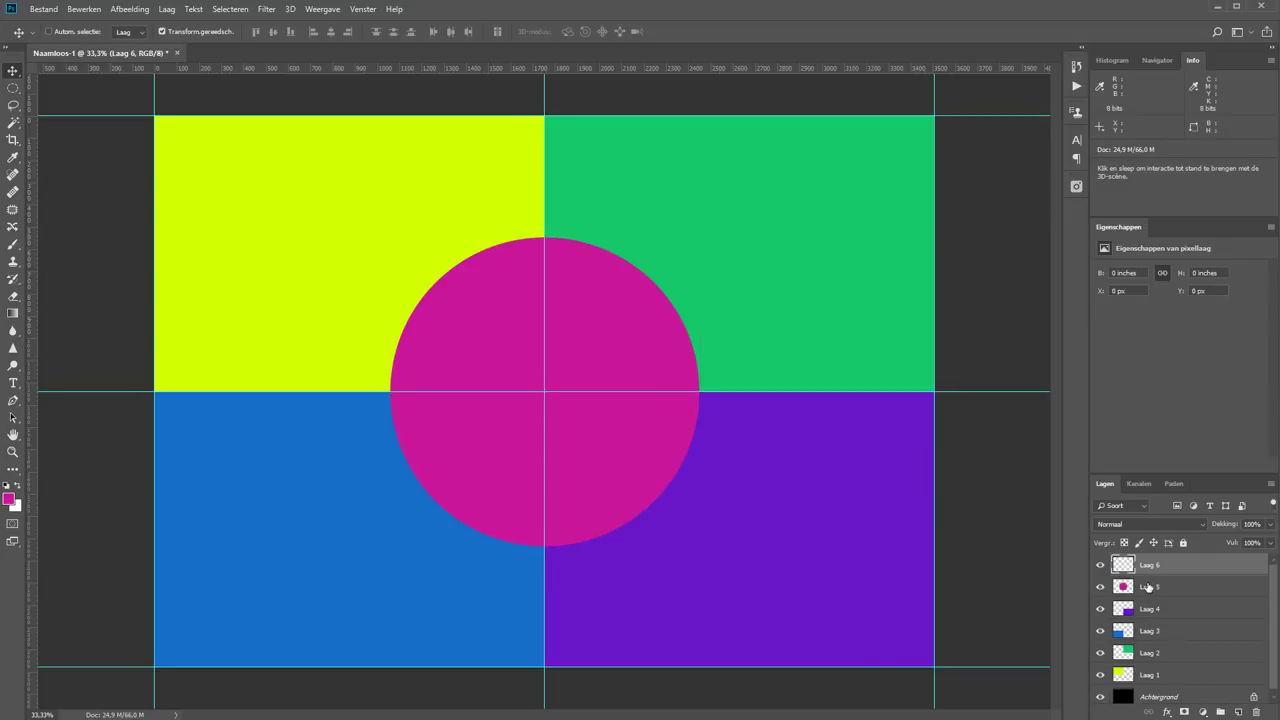
left_click(1101, 587)
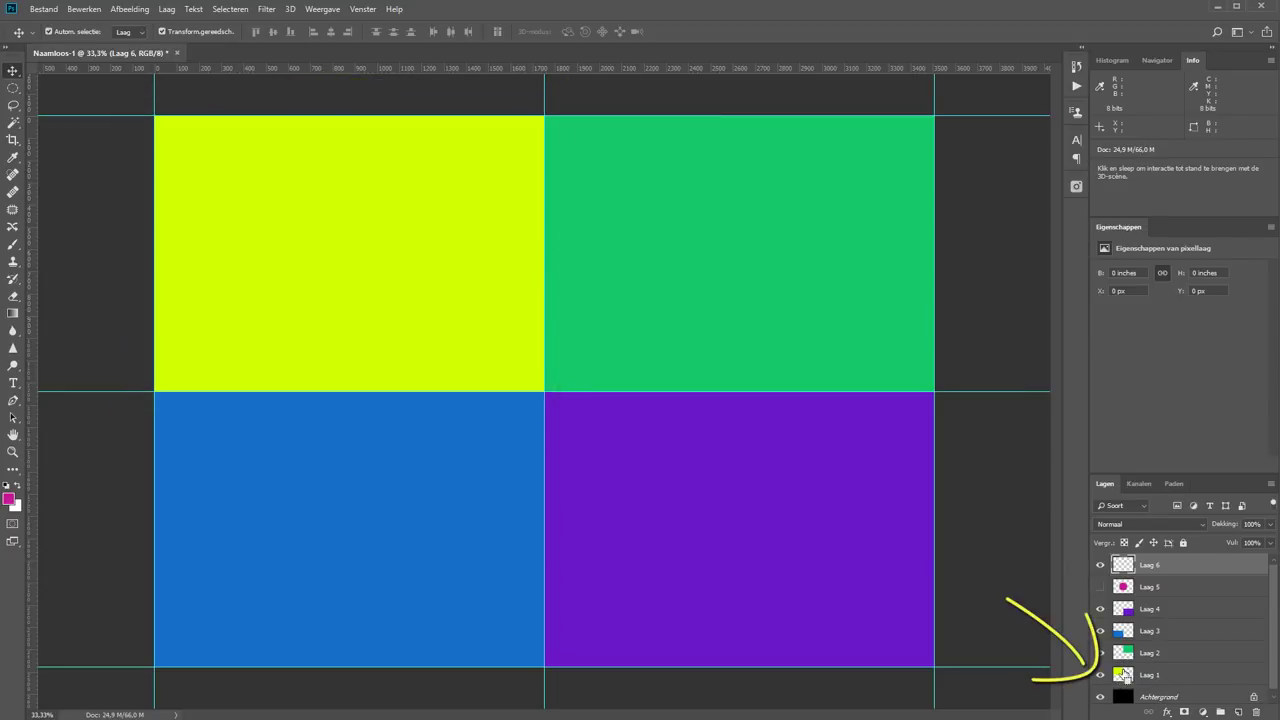
left_click(1124, 676, "ctrl")
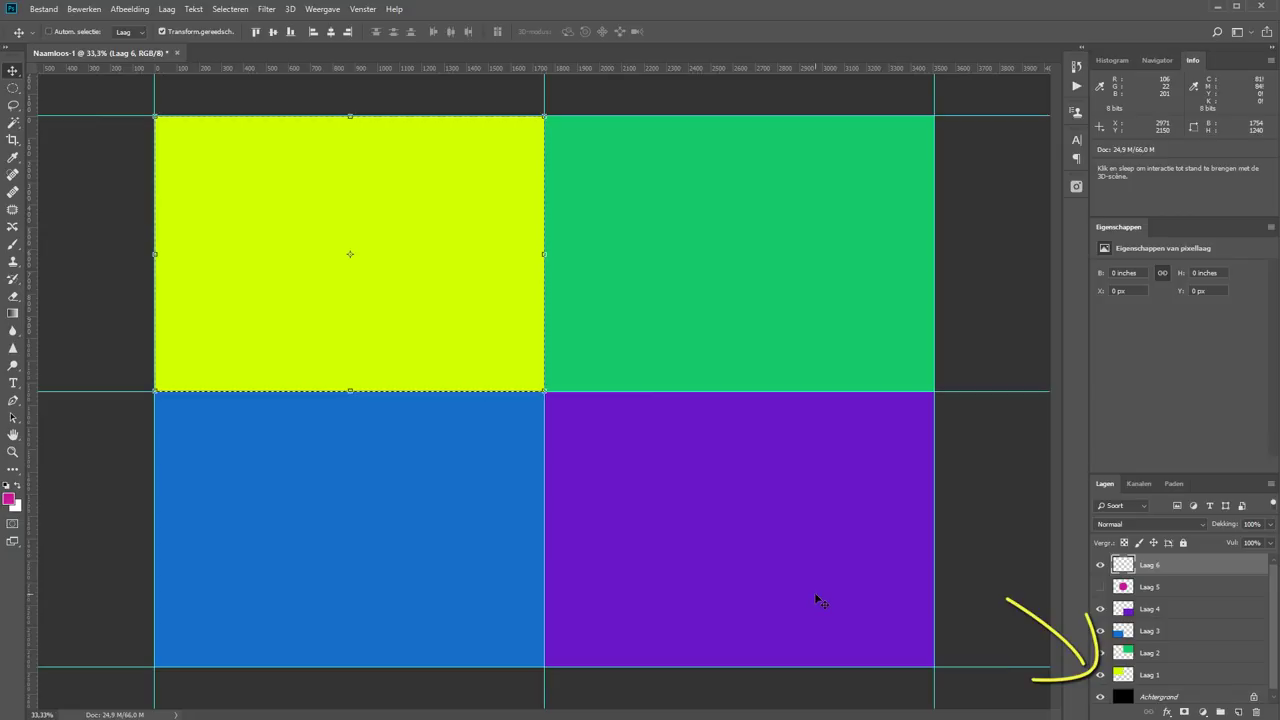
Step: Zoom in on the yellow quadrant and hide the guide lines
key("z")
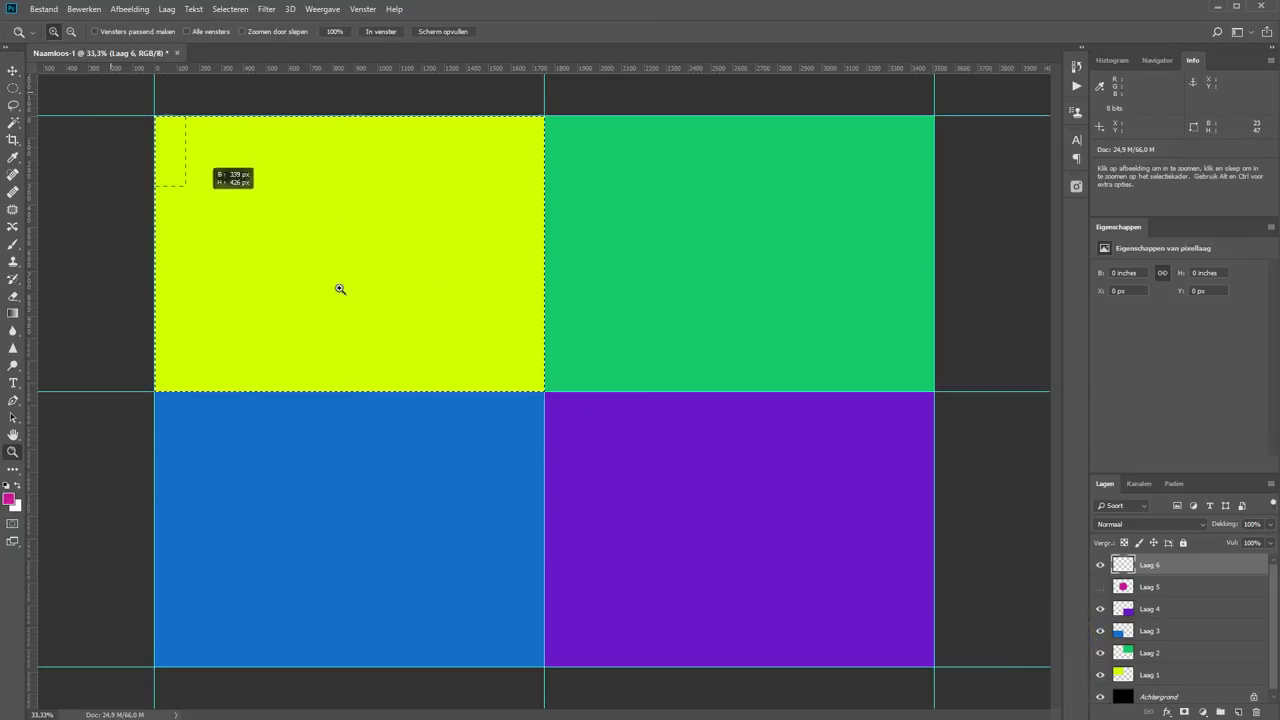
left_click(588, 443)
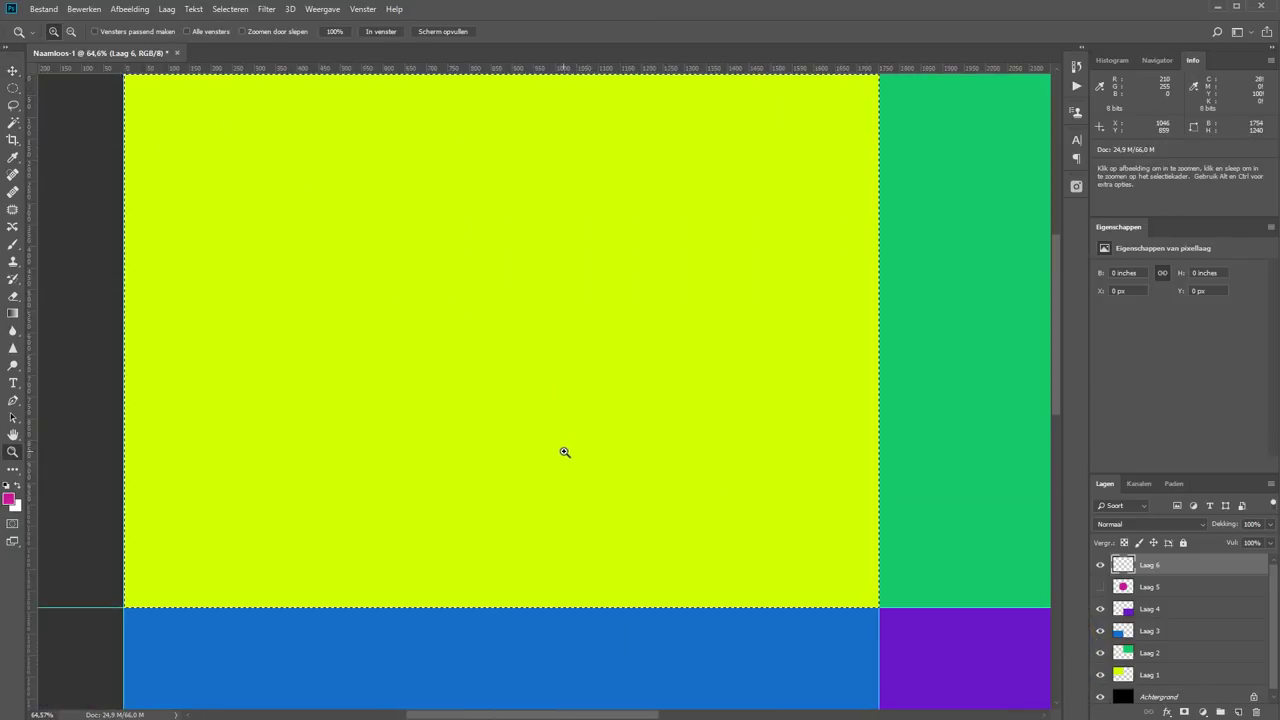
left_click_drag(494, 389, 521, 432)
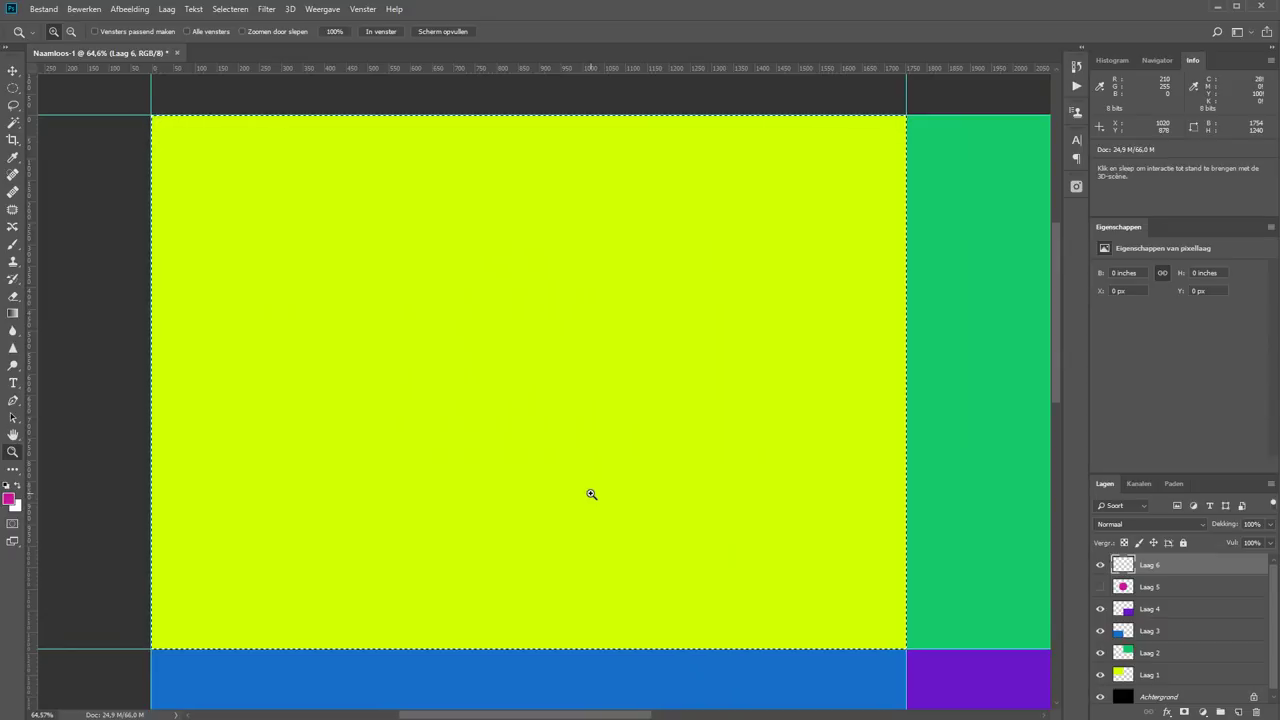
key("ctrl+h")
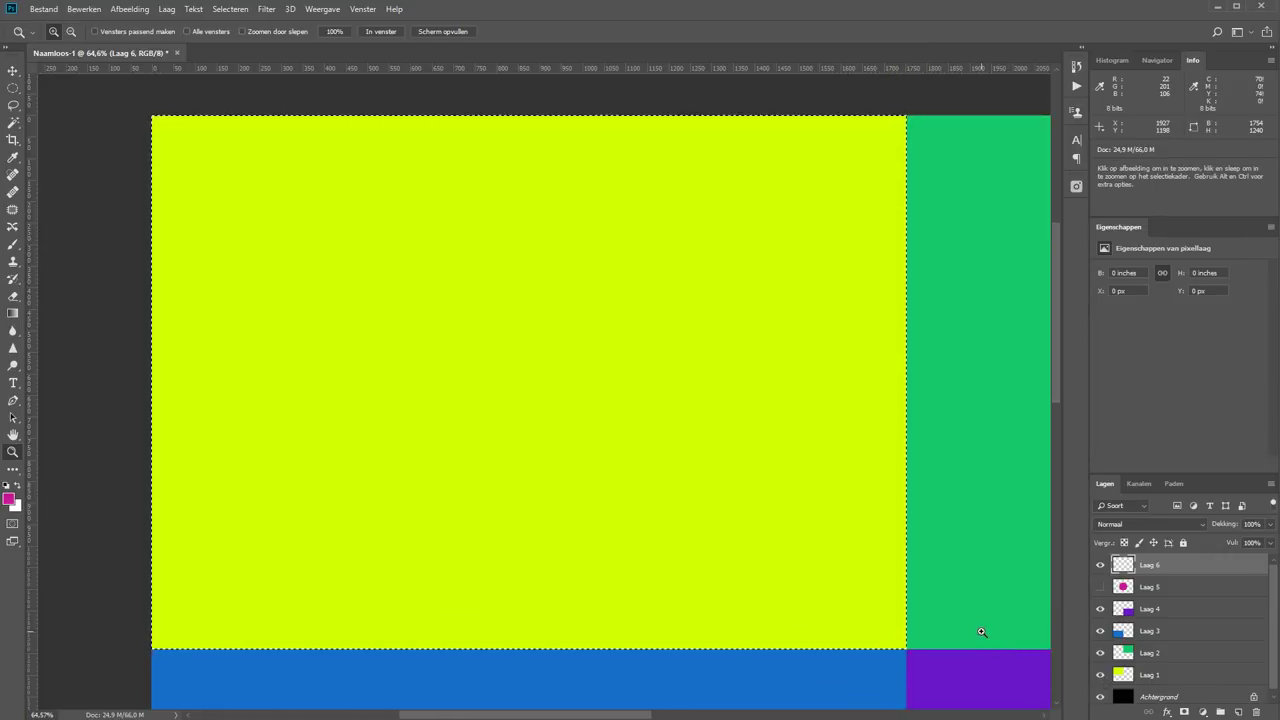
key("m")
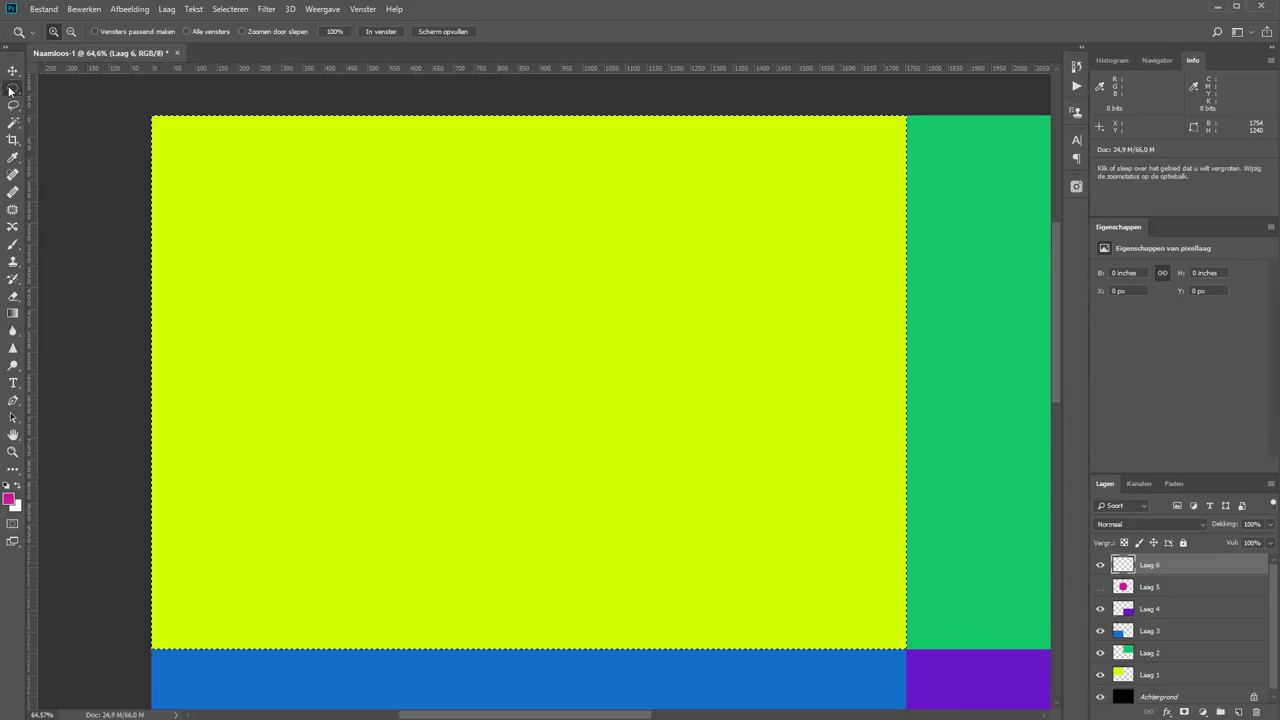
Step: Stroke the yellow quadrant selection with a 10 px white #ffffff border placed outside
right_click(855, 563)
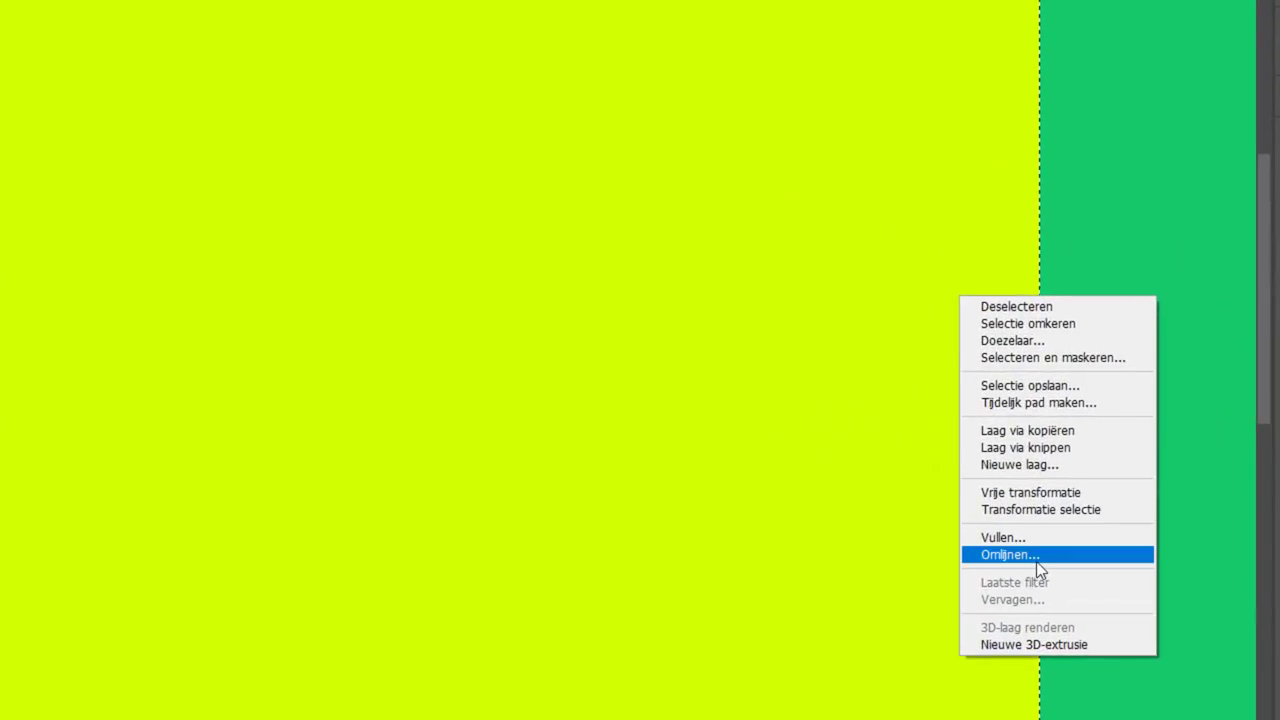
left_click(995, 540)
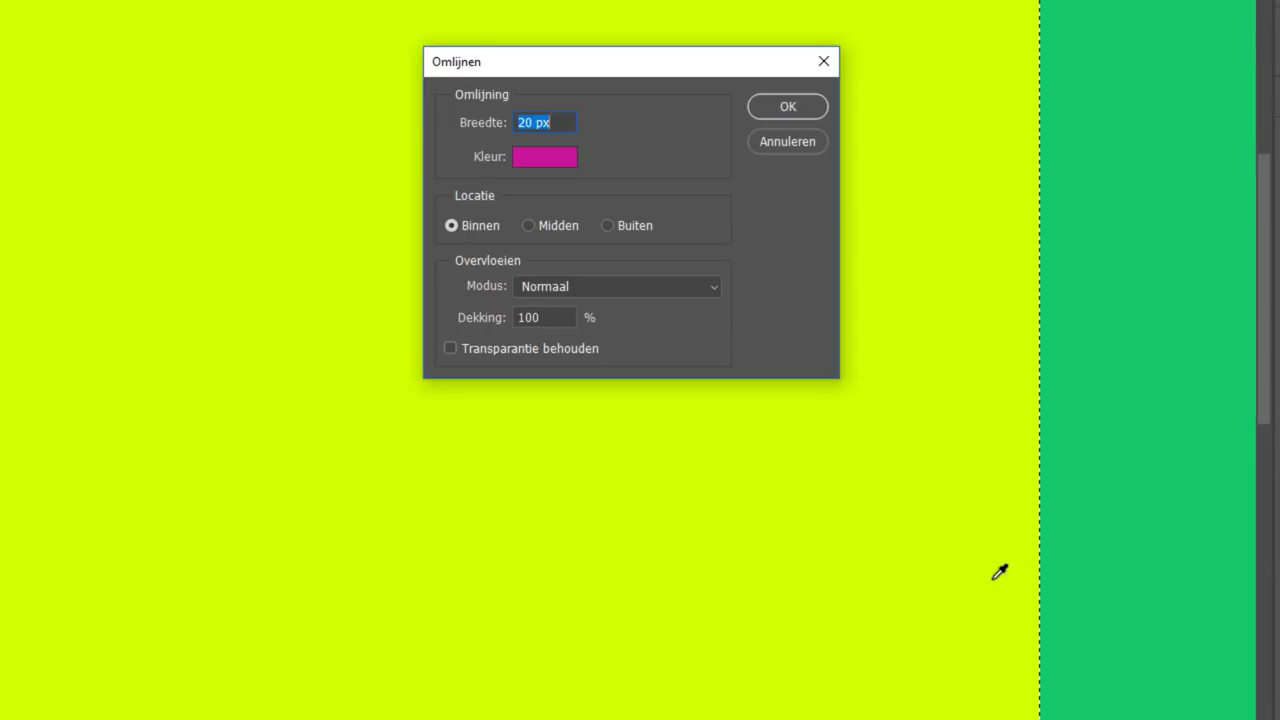
key("Home")
key("Delete")
type("1")
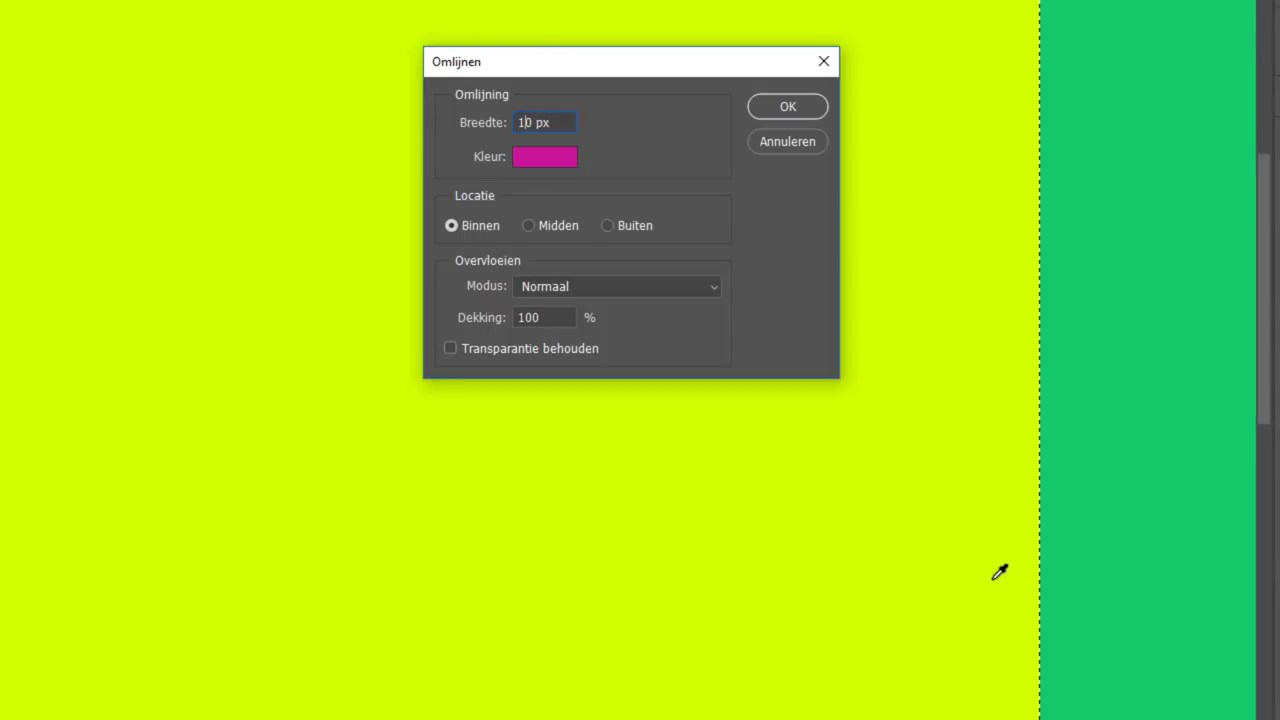
left_click(560, 173)
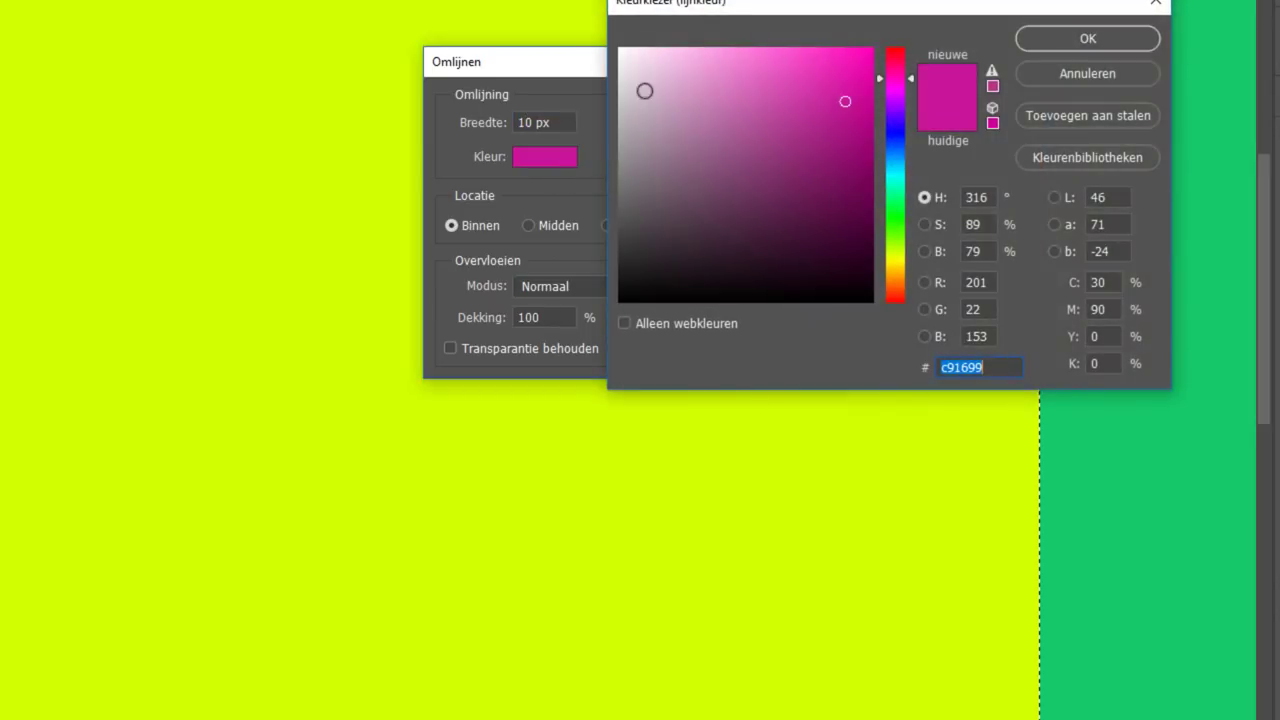
type("ffffff")
left_click(1085, 37)
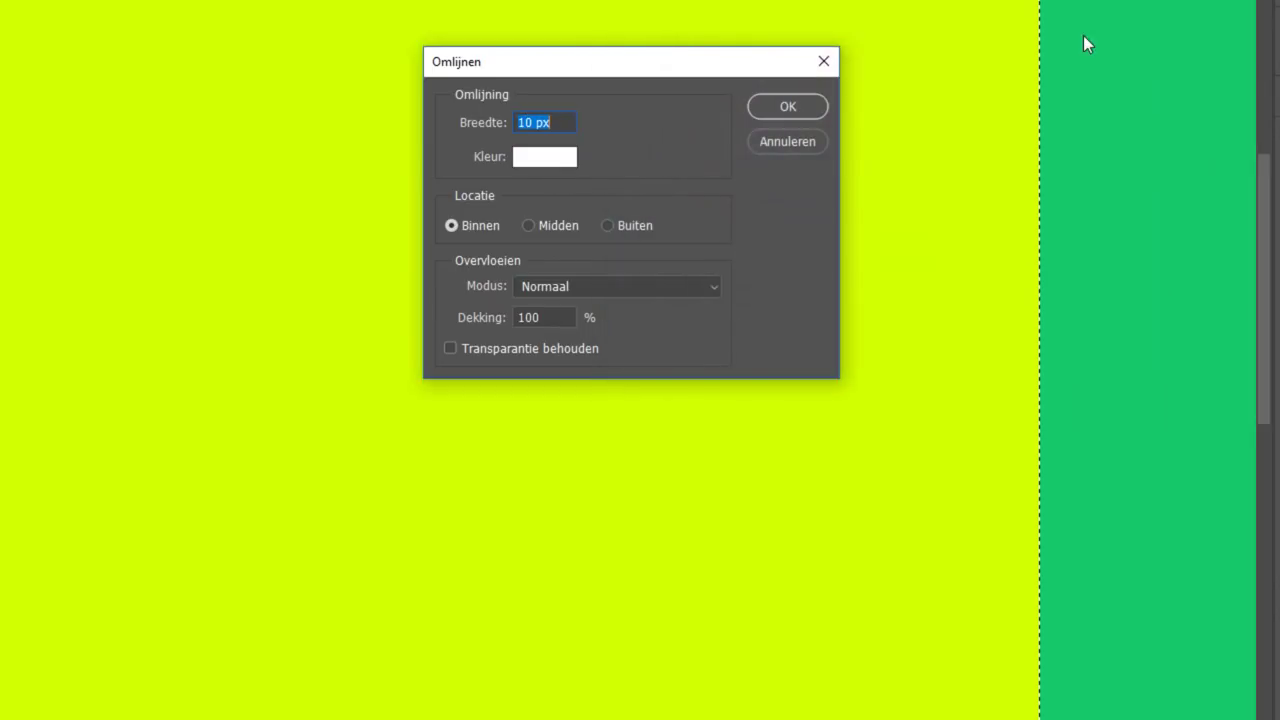
left_click(615, 226)
left_click(787, 107)
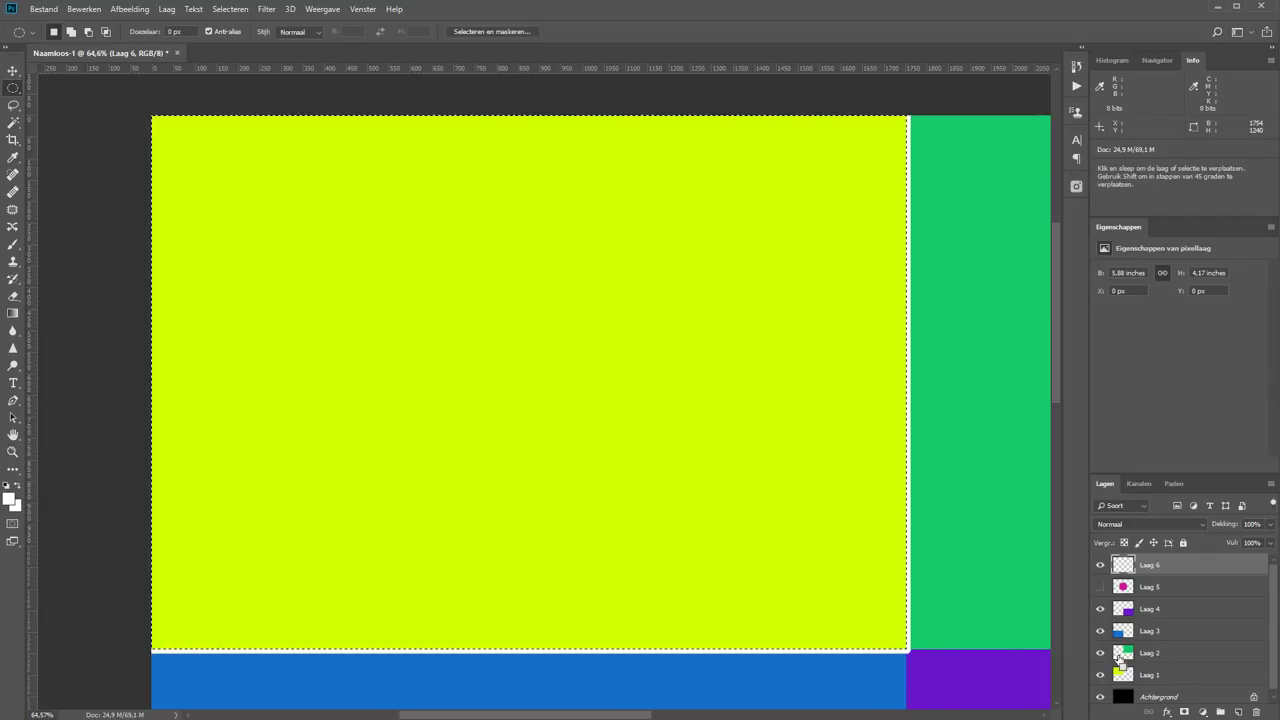
Step: Add the 10 px white outside stroke around the green quadrant
key("ctrl+d")
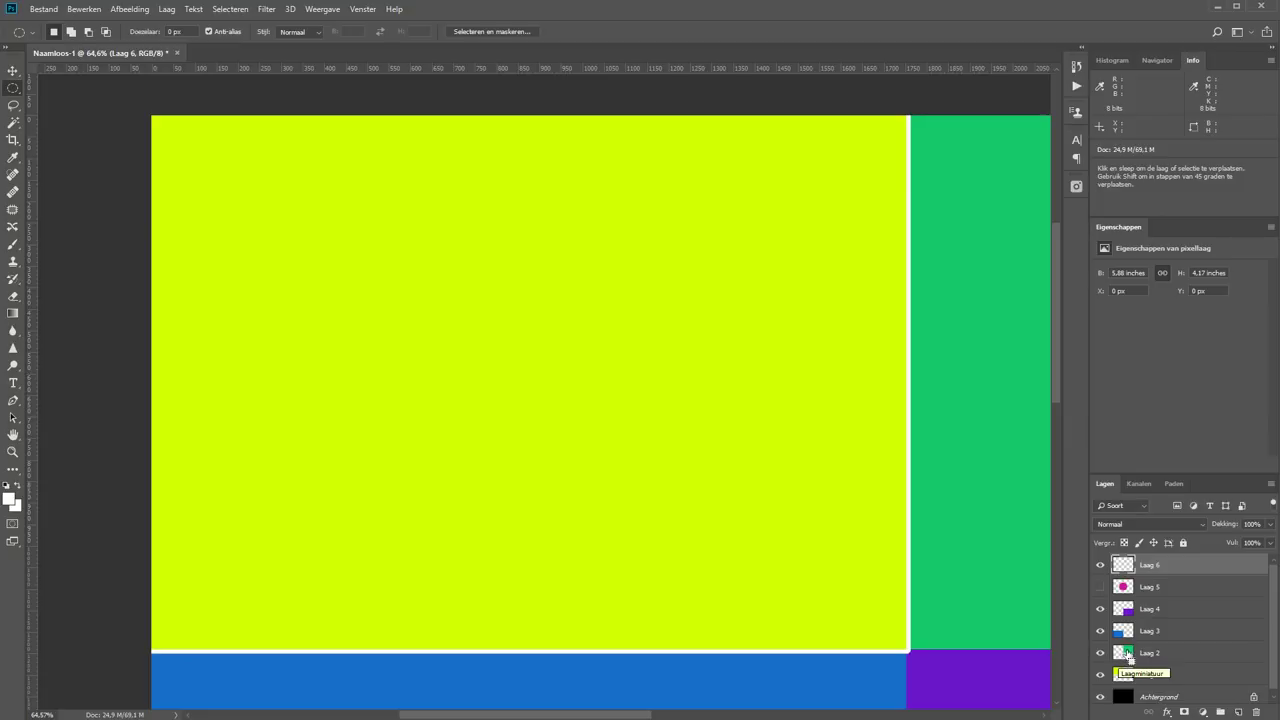
left_click(1128, 656, "ctrl")
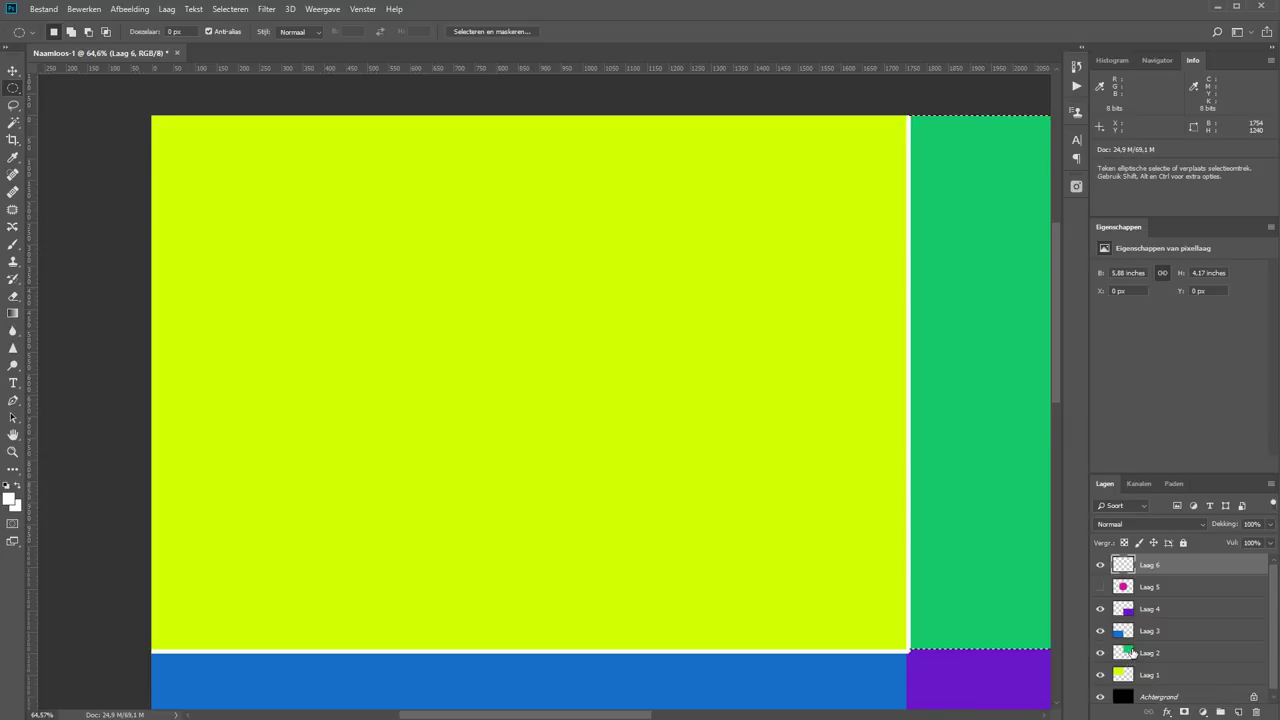
right_click(993, 190)
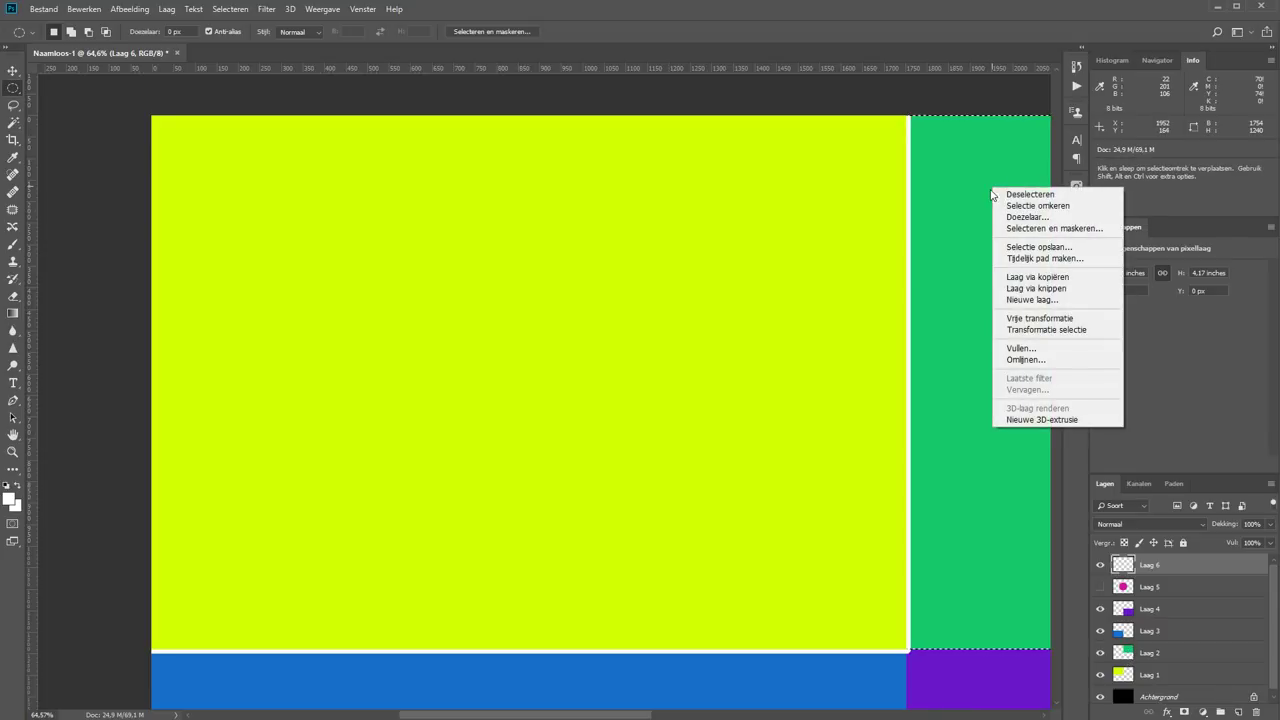
left_click(1035, 360)
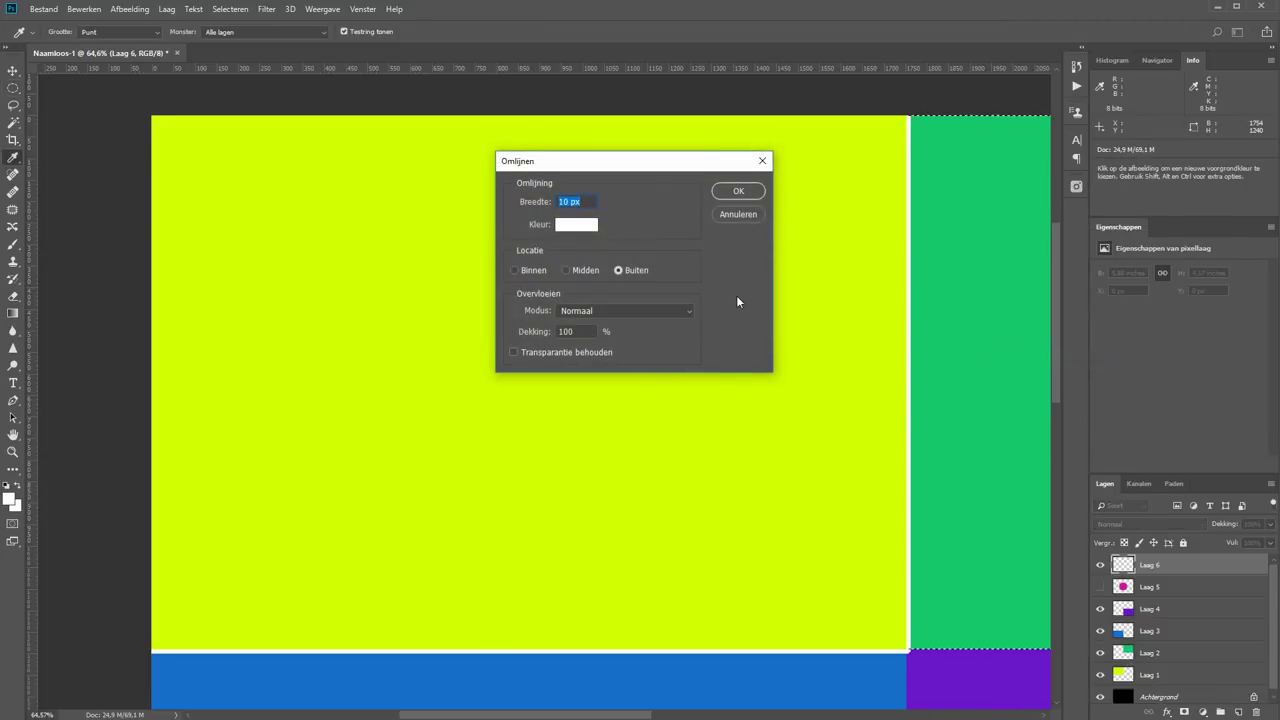
left_click(737, 190)
key("m")
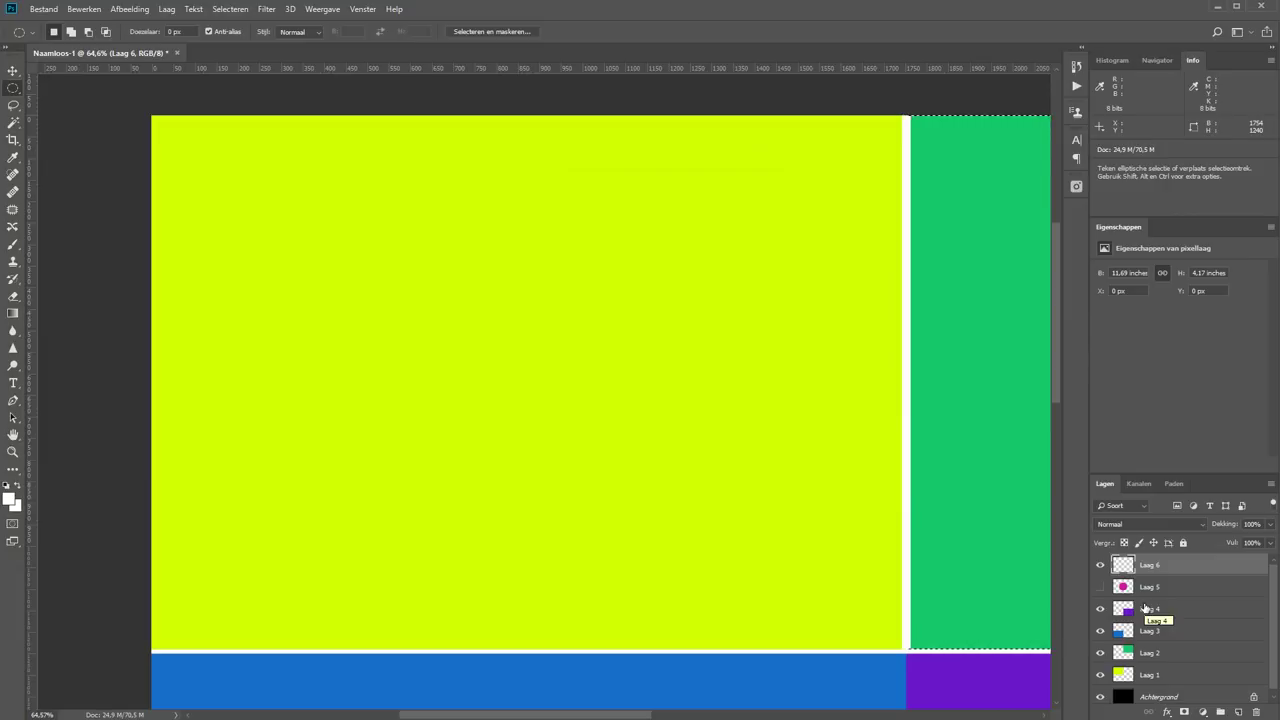
key("space")
left_click_drag(815, 686, 251, 463)
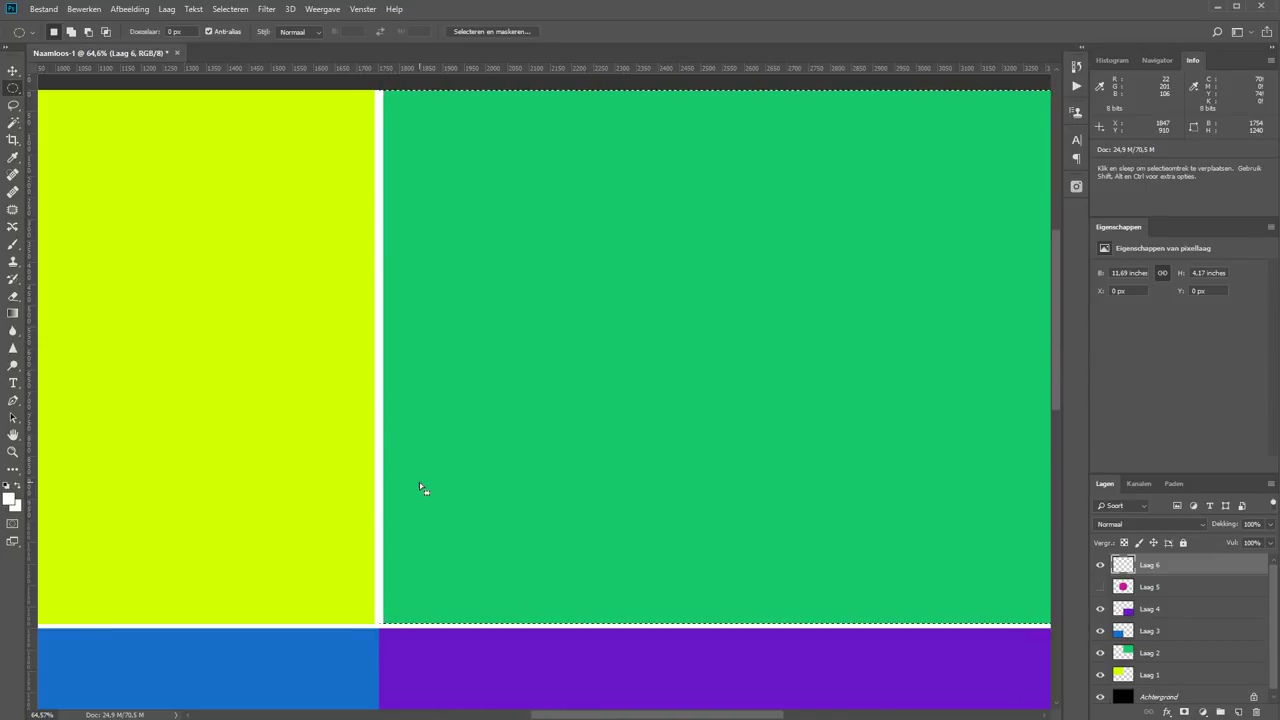
scroll(495, 553, "right", 2)
key("ctrl+d")
key("ctrl+0")
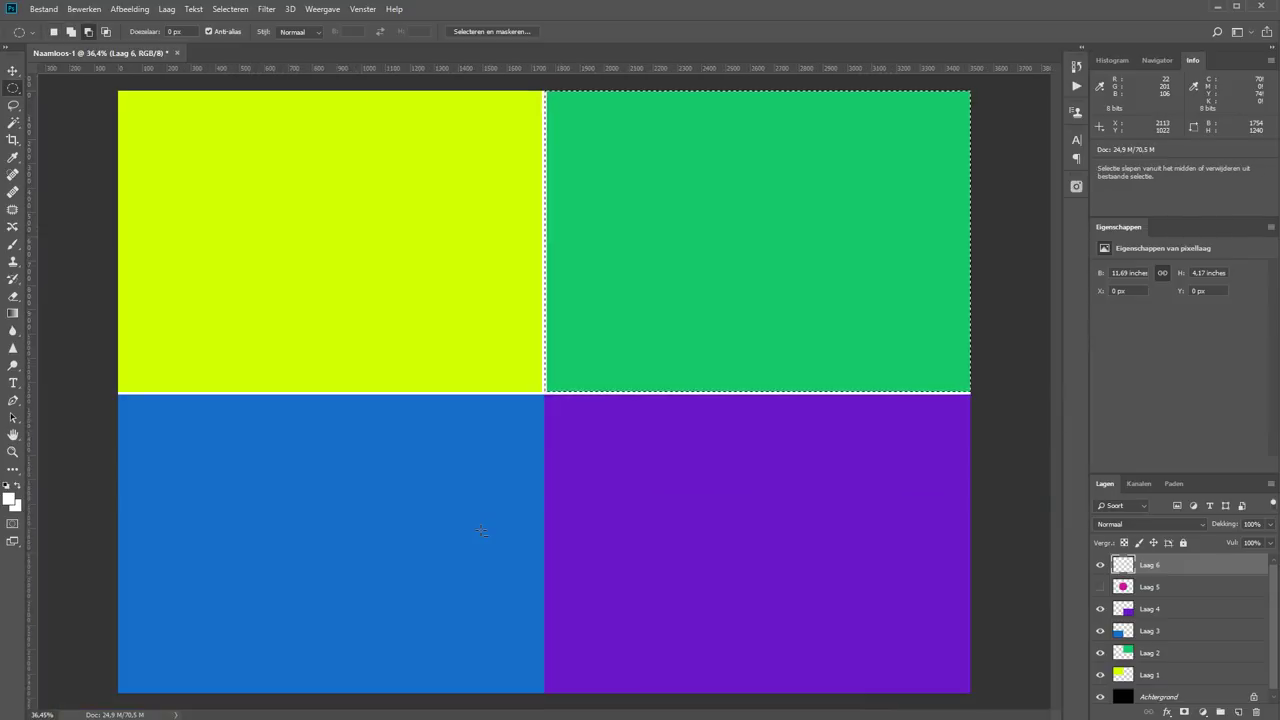
Step: Give the blue quadrant the same 10 px white outside stroke
left_click(1123, 631, "ctrl")
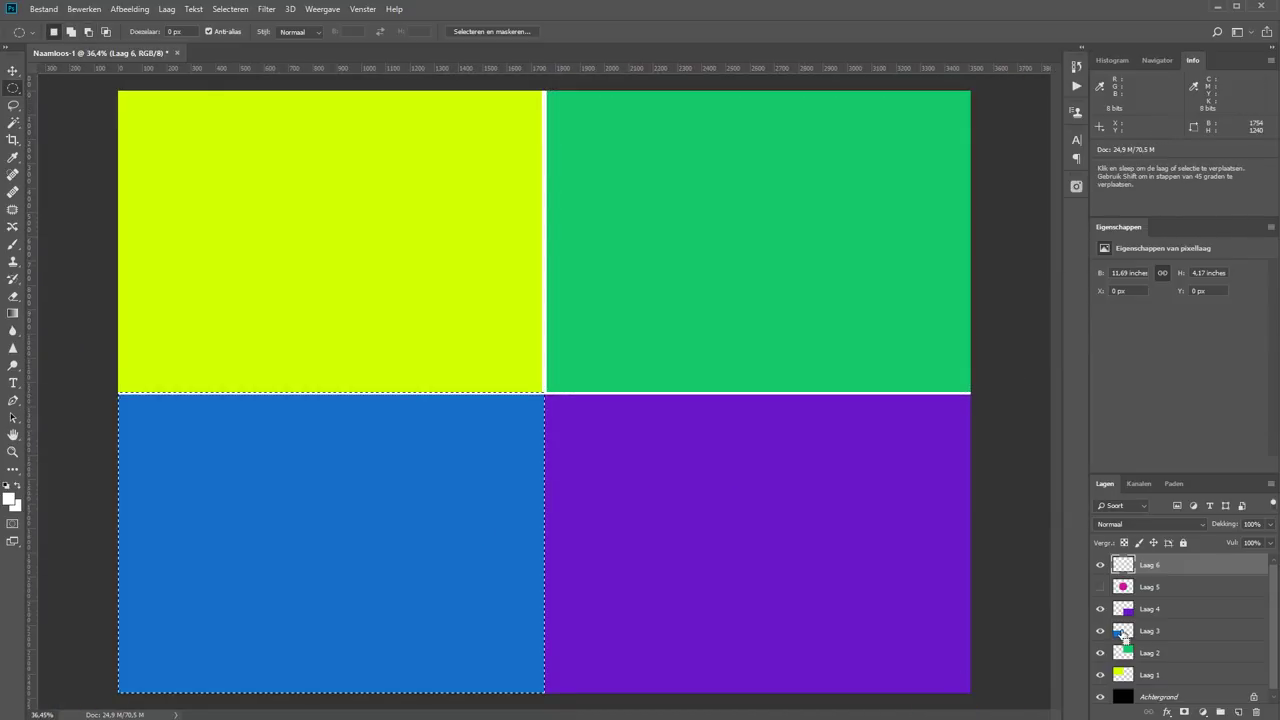
right_click(399, 486)
left_click(470, 660)
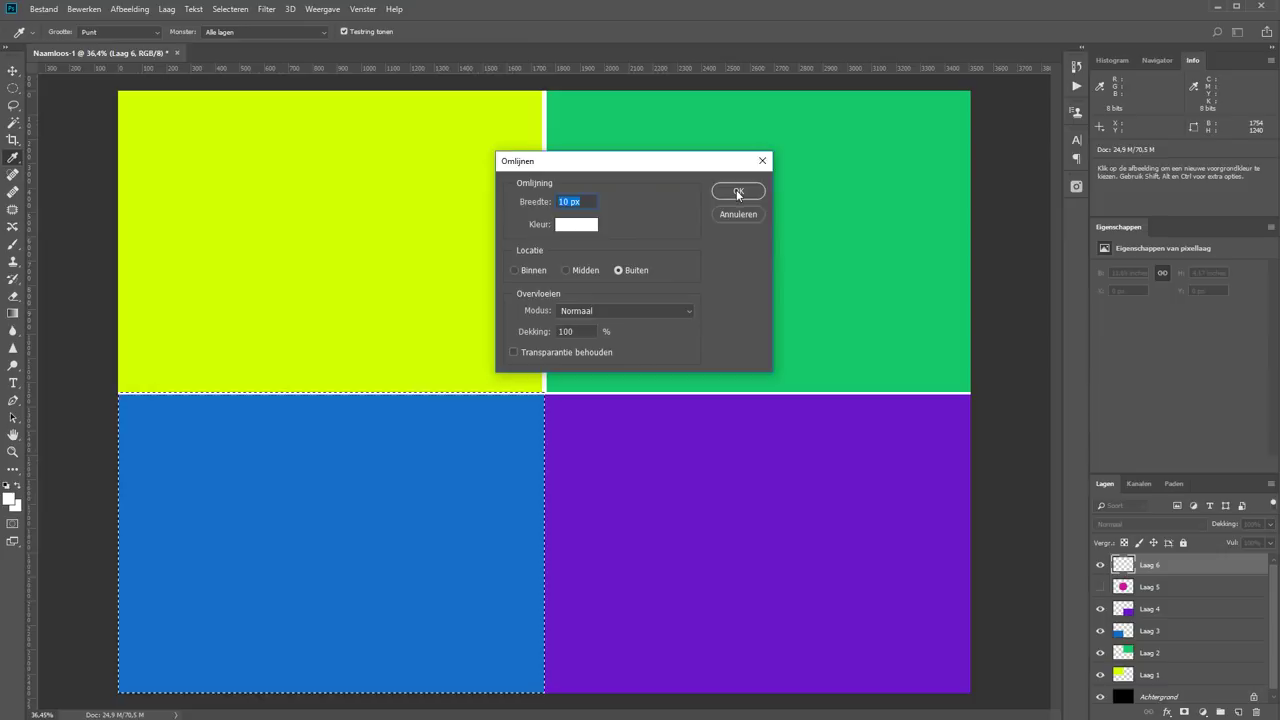
left_click(736, 189)
key("ctrl+d")
Step: Give the purple quadrant the same 10 px white outside stroke
left_click(1123, 609, "ctrl")
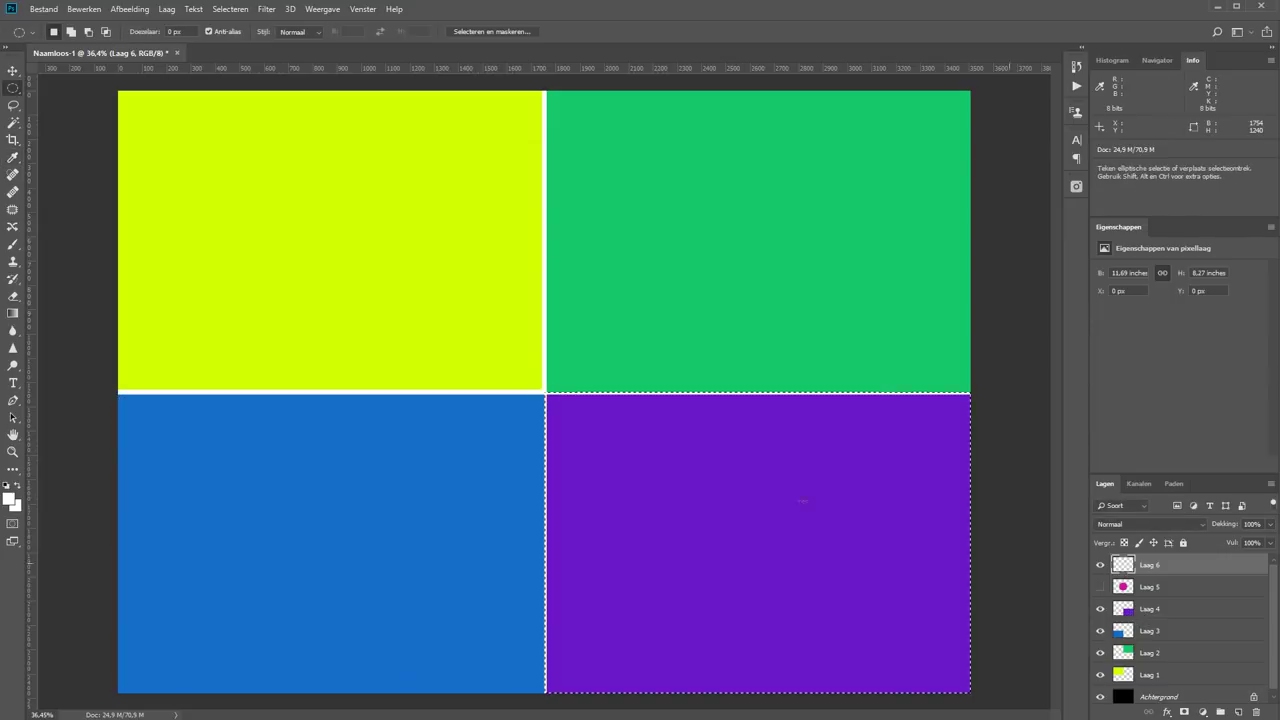
right_click(733, 478)
left_click(800, 658)
left_click(739, 192)
key("ctrl+d")
key("m")
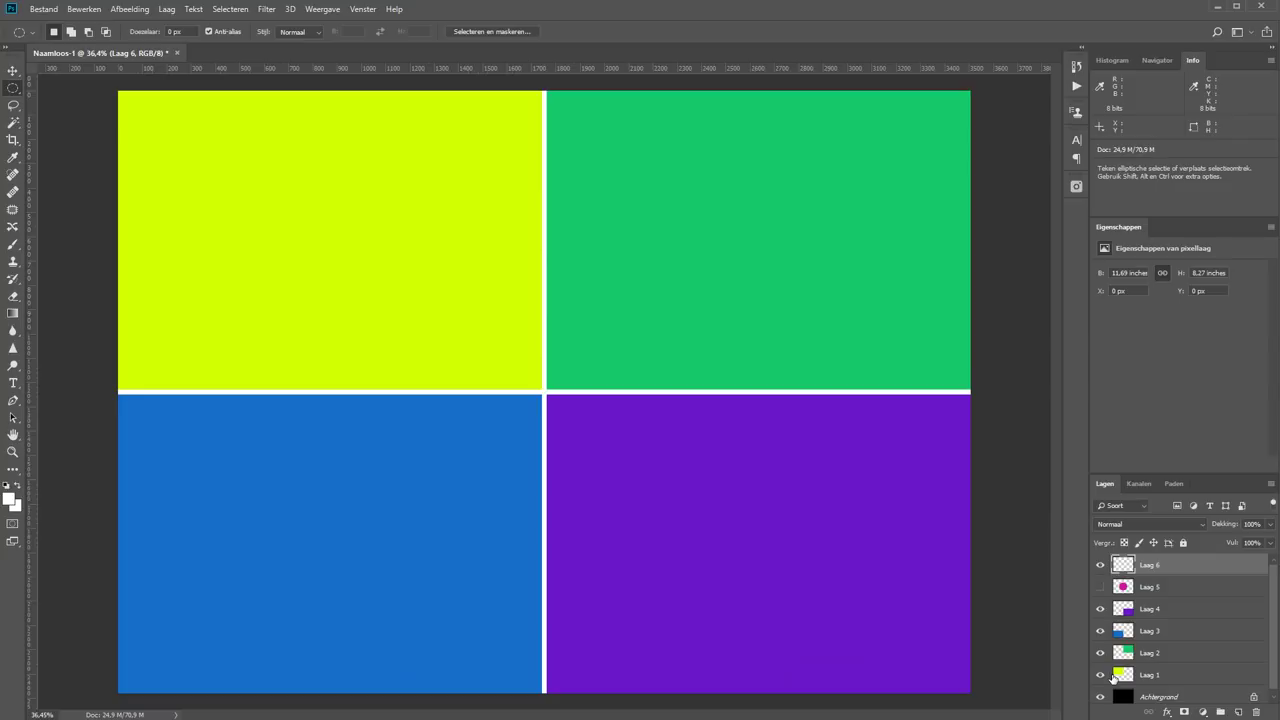
Step: Show Laag 5's magenta circle and ring it with a 20 px white stroke on a new layer
left_click(1100, 587)
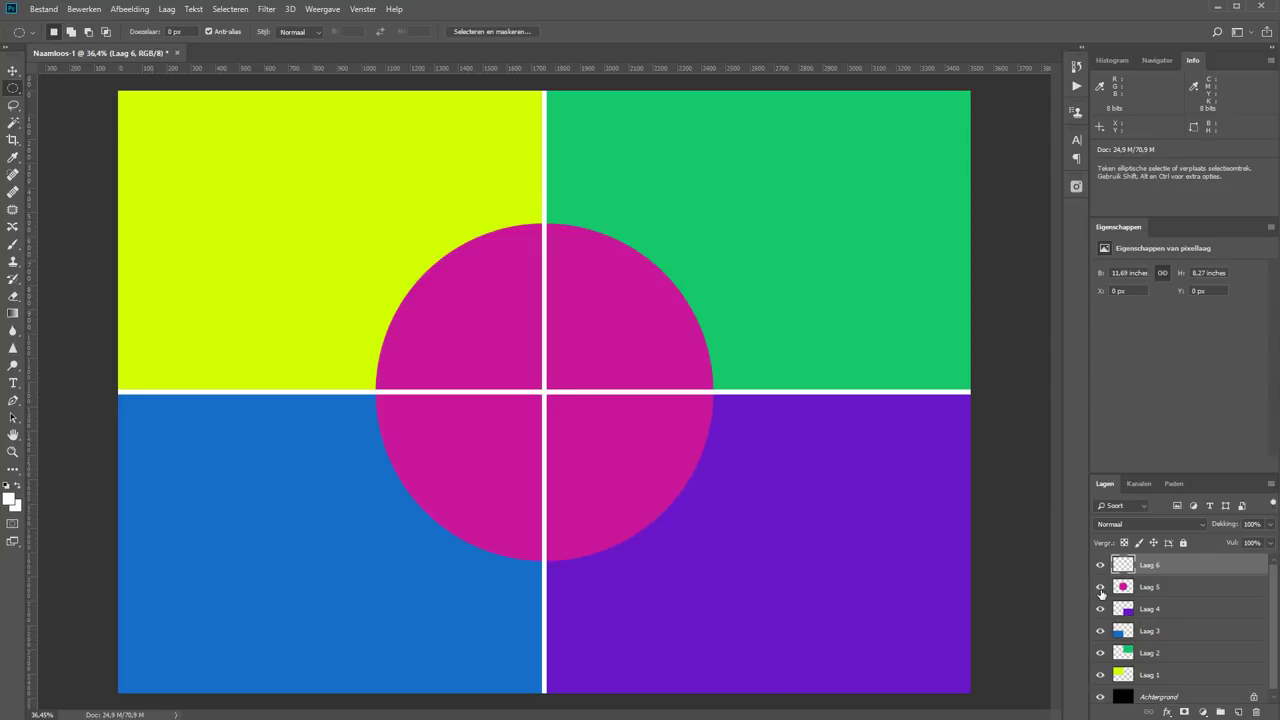
left_click(1239, 711)
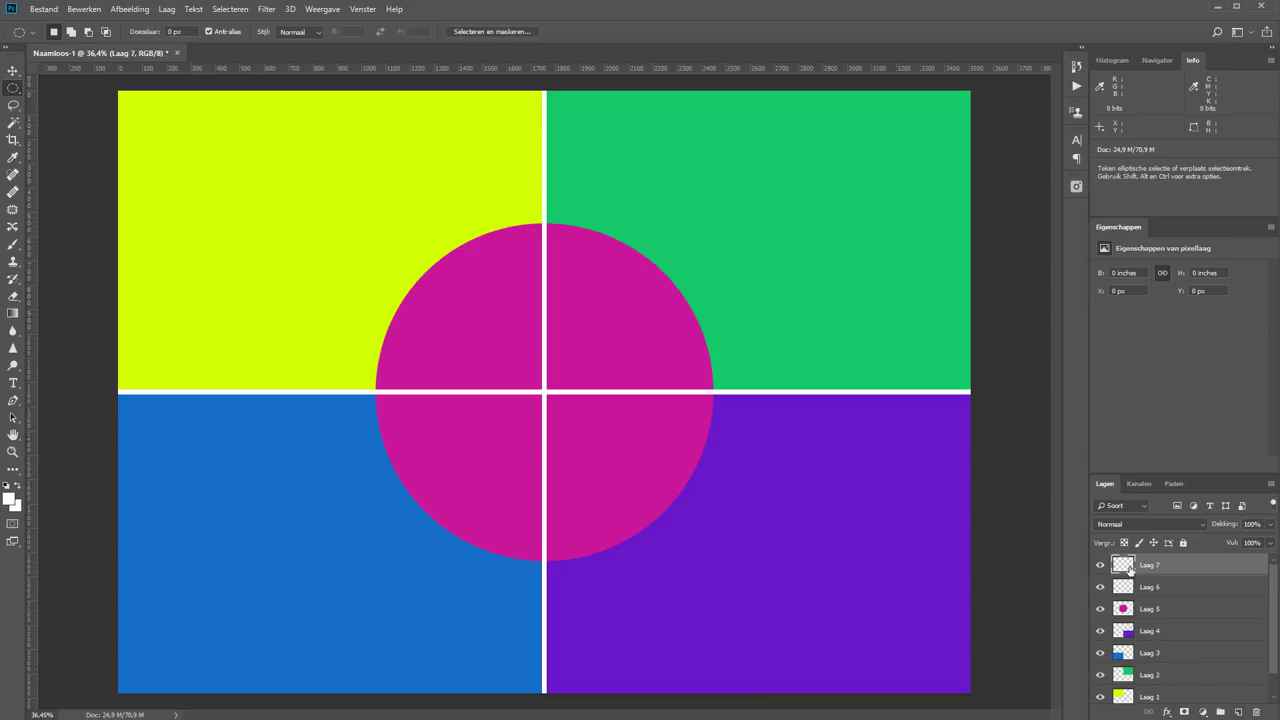
key("ctrl")
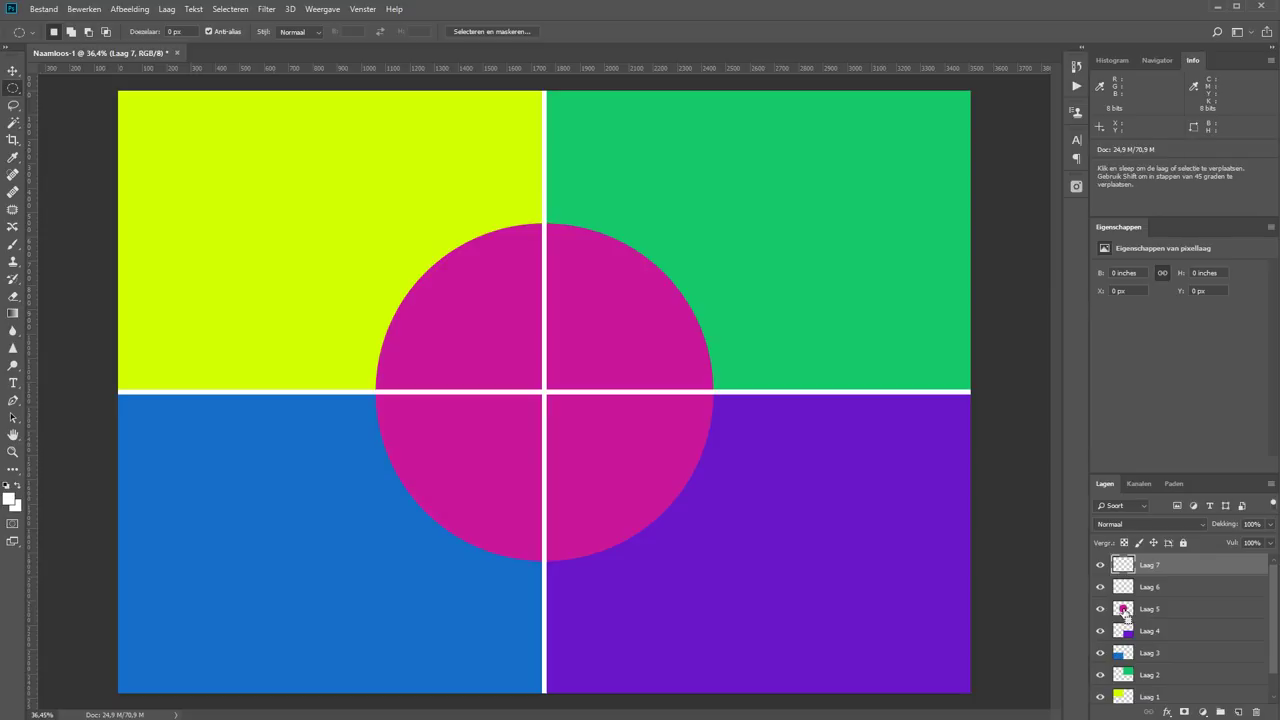
left_click(1124, 612, "ctrl")
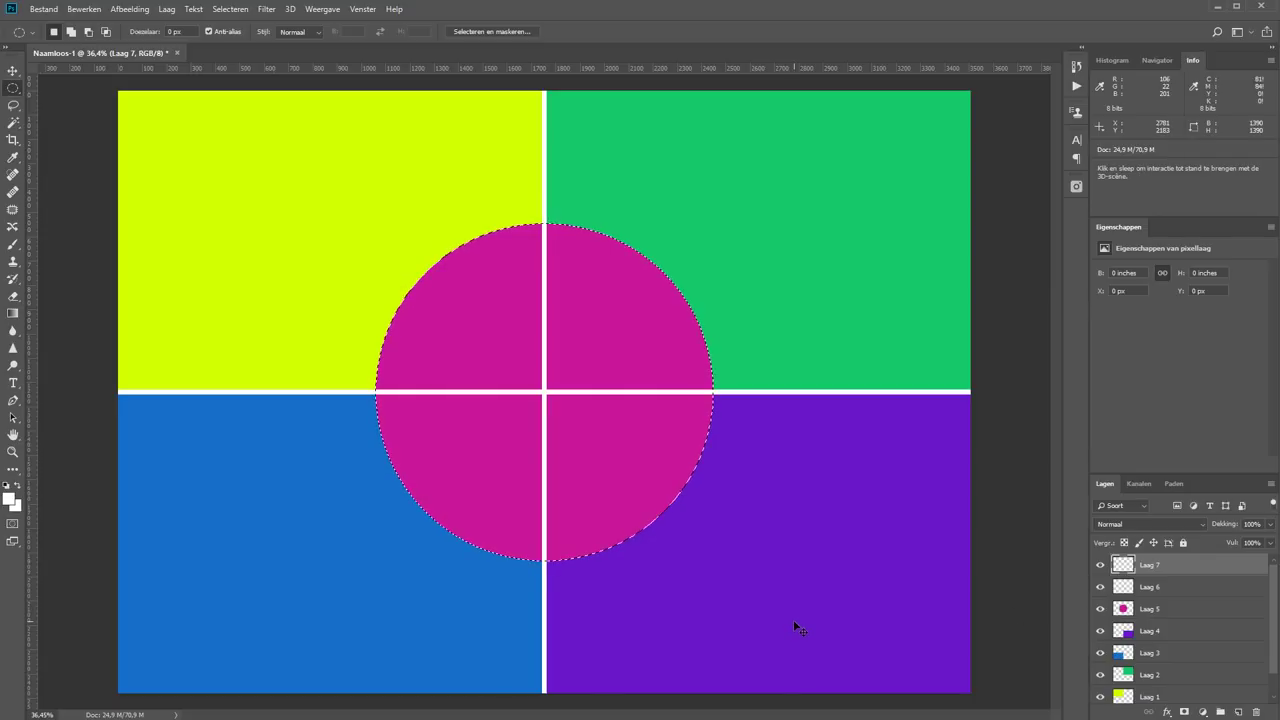
right_click(651, 466)
left_click(686, 635)
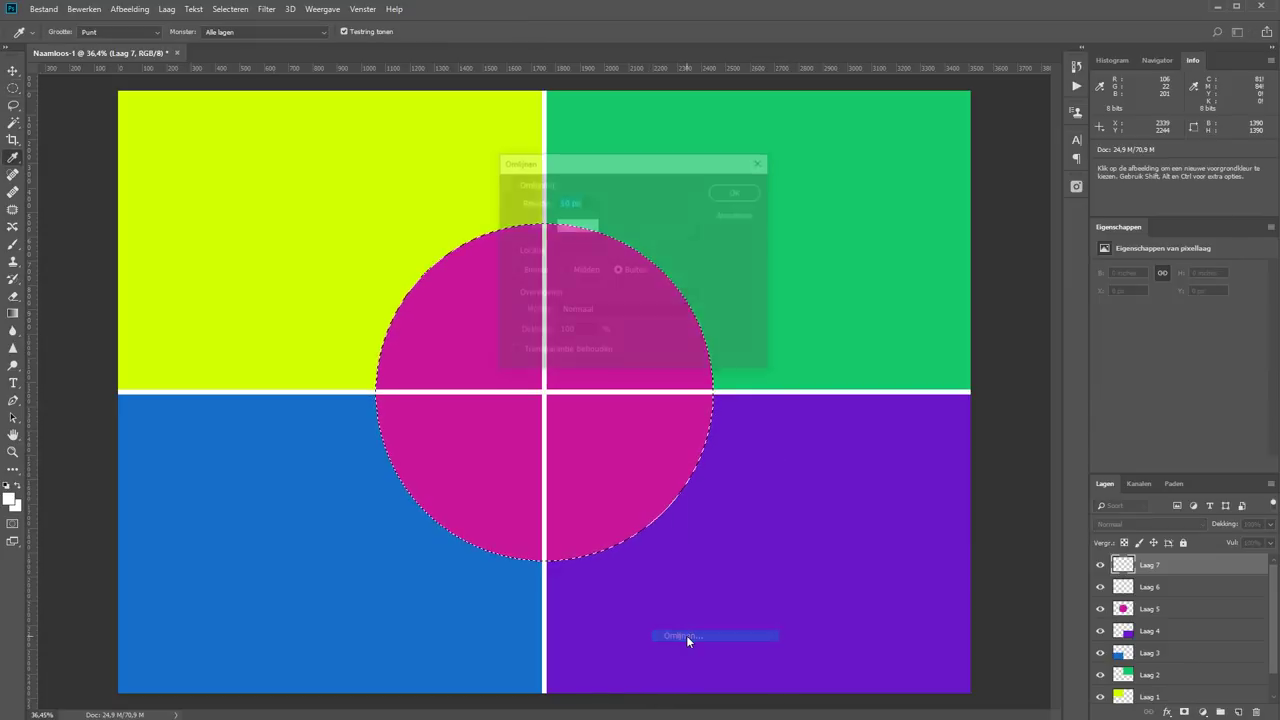
double_click(566, 202)
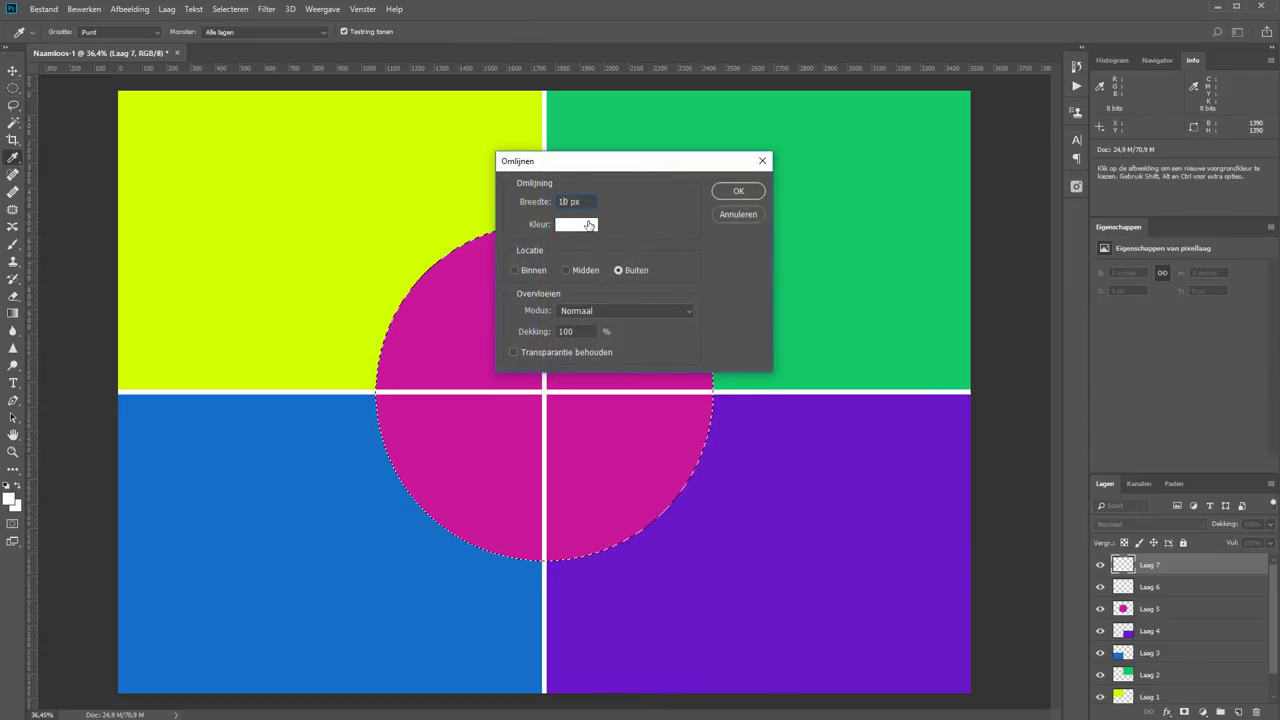
type("20")
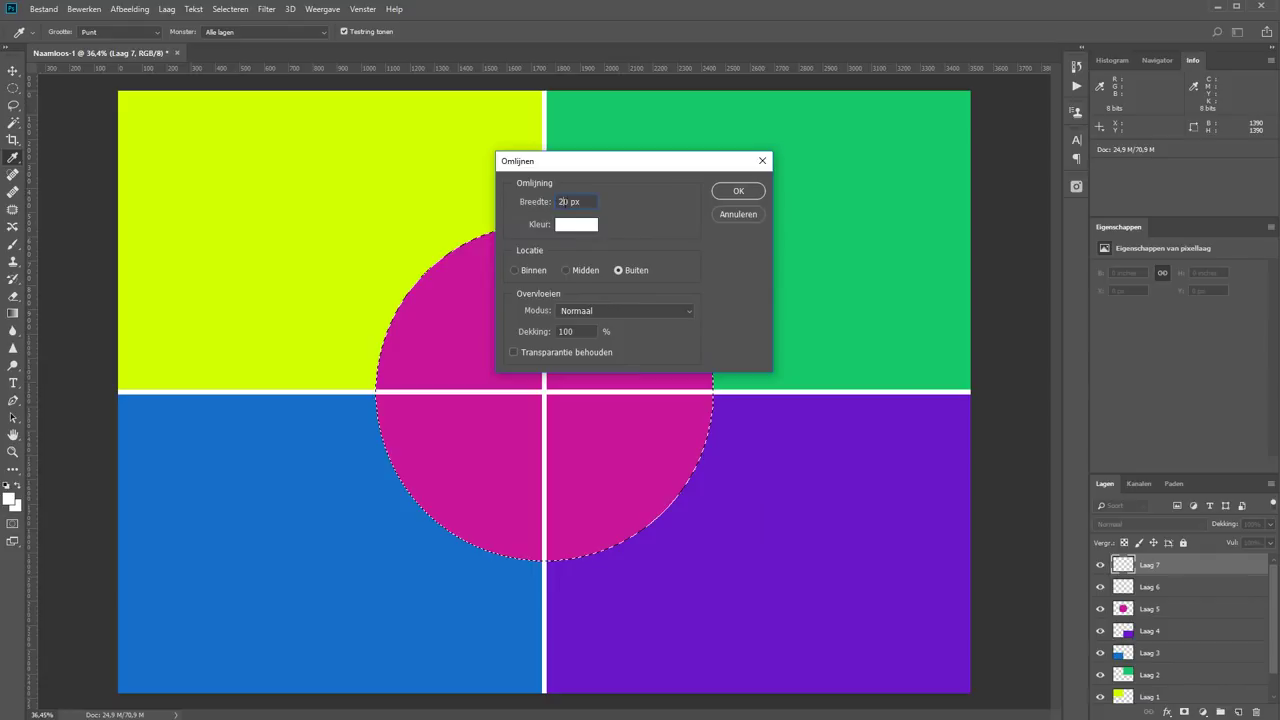
left_click(738, 191)
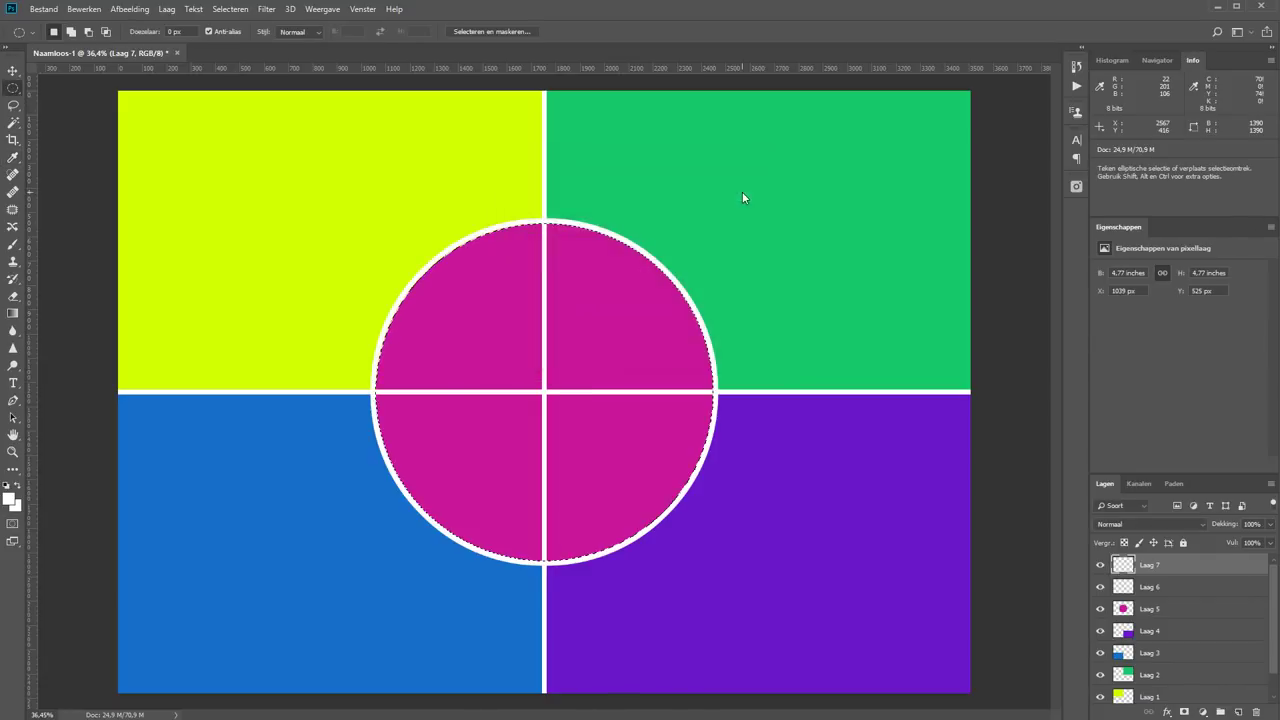
Step: Delete Laag 6's white separator lines within the magenta circle's outline
key("m")
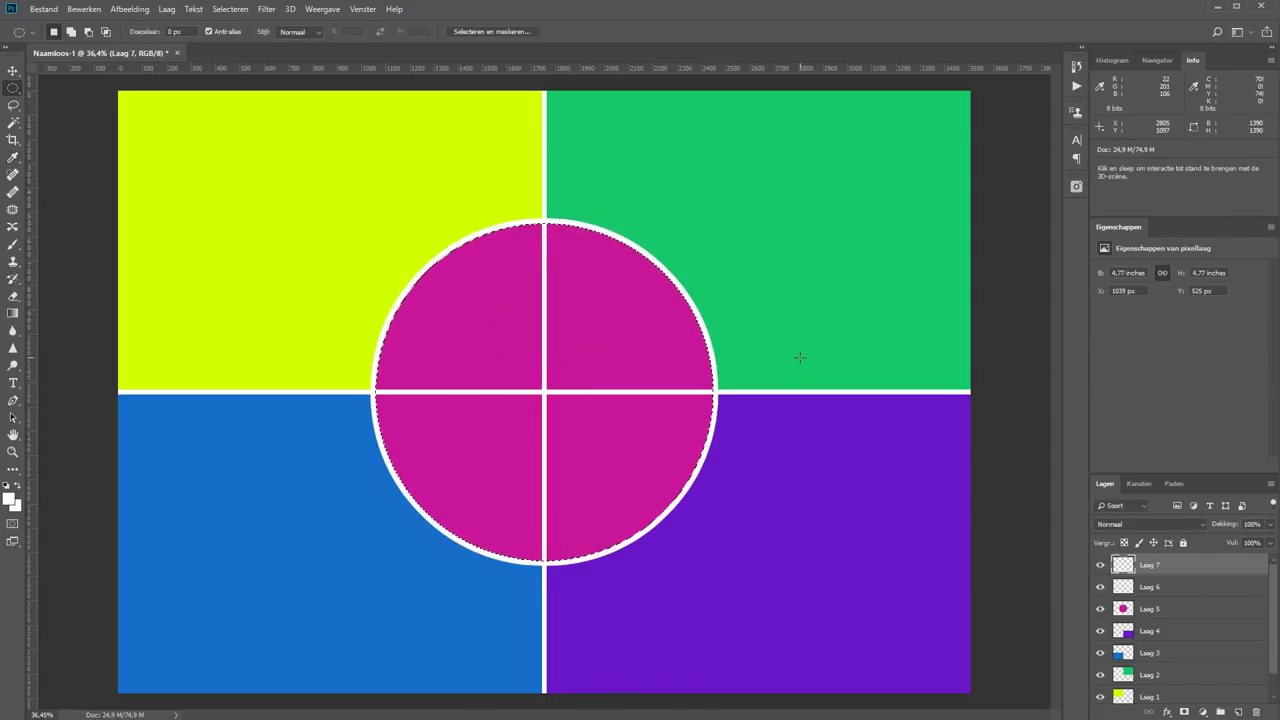
key("ctrl+d")
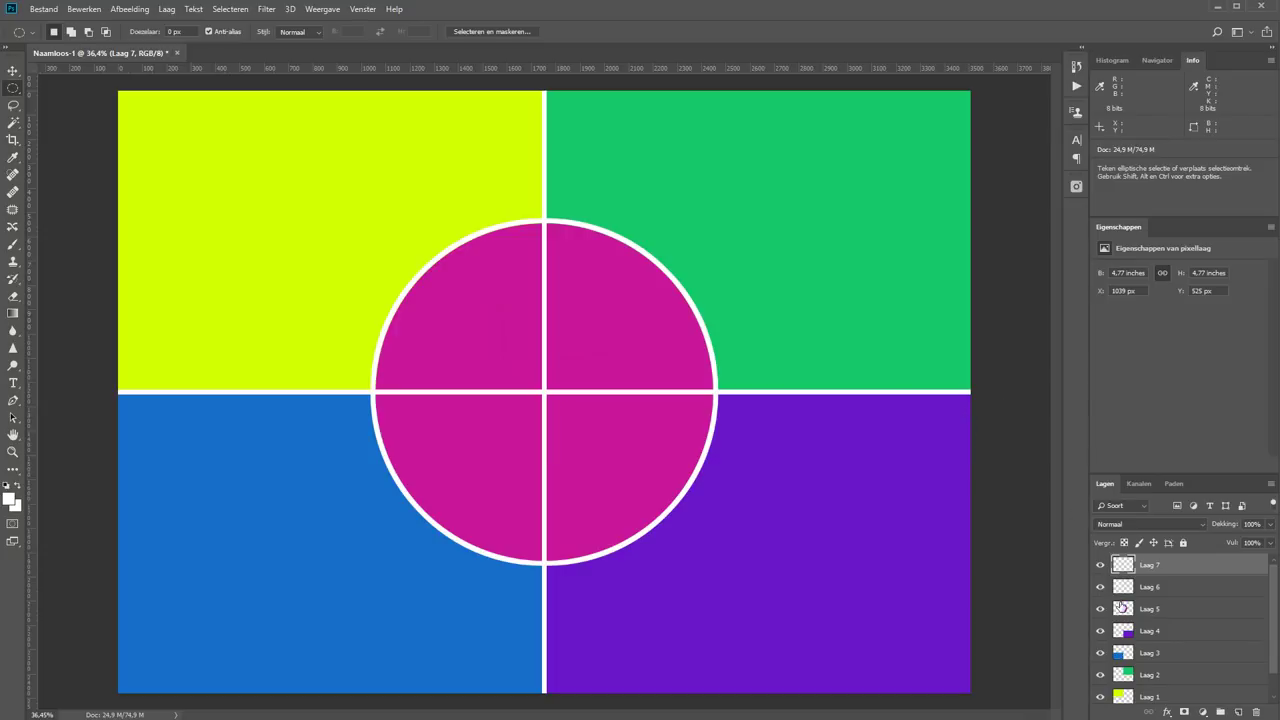
key("ctrl")
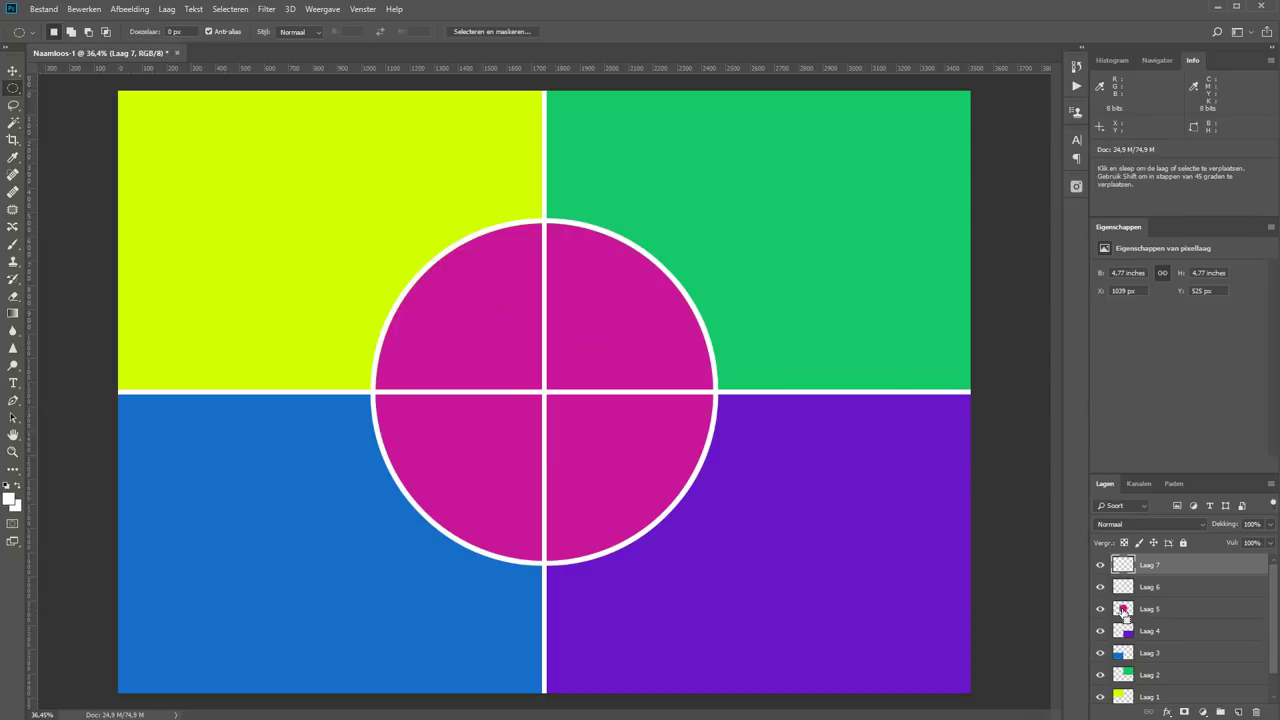
left_click(1123, 609, "ctrl")
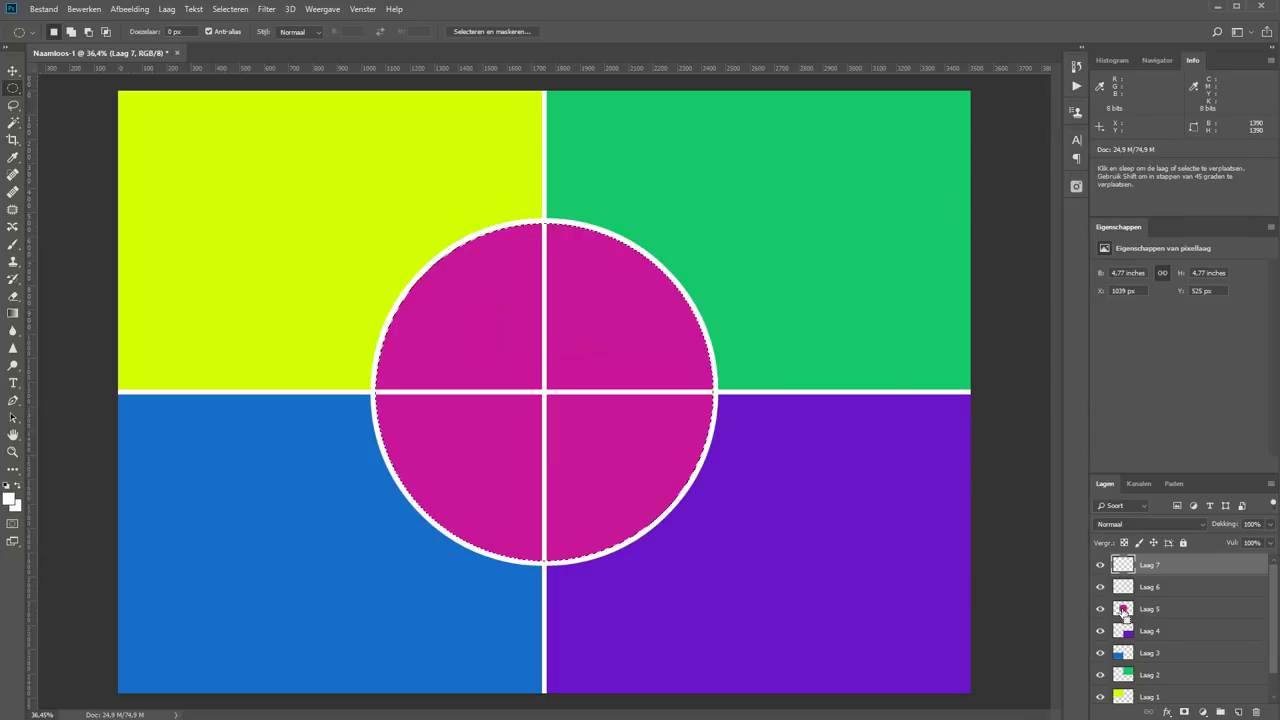
left_click(1188, 588)
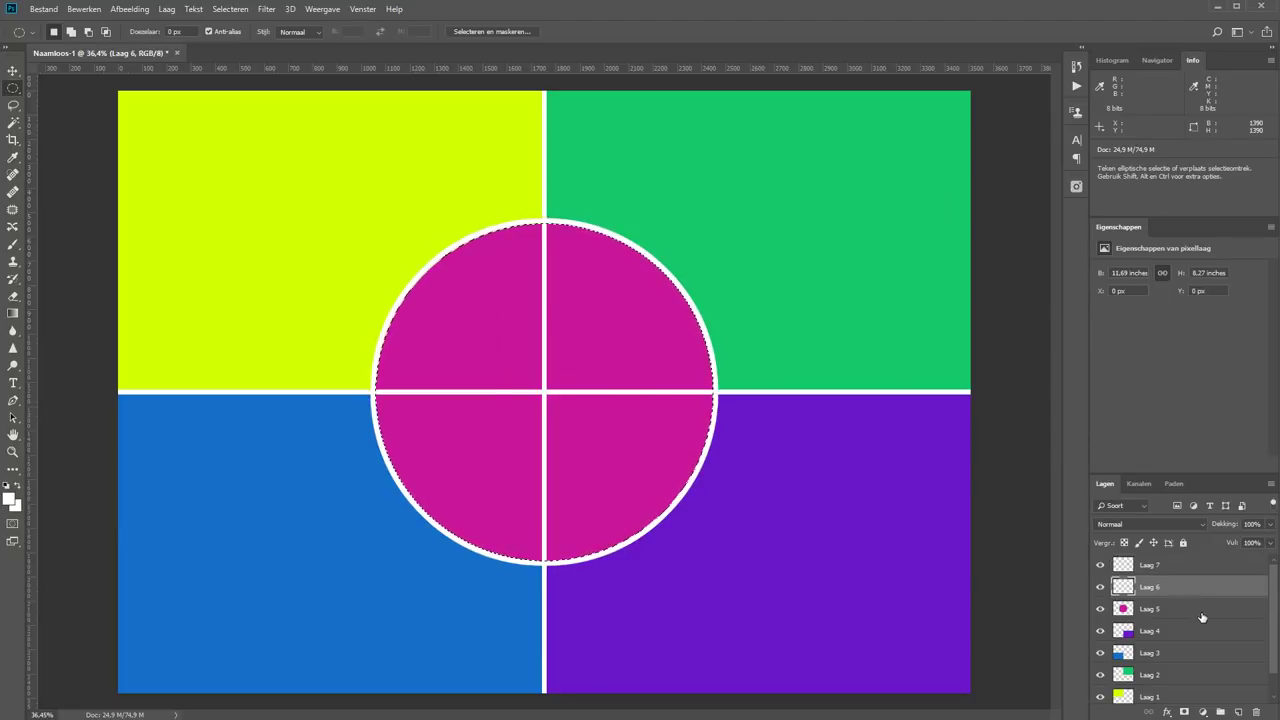
key("Delete")
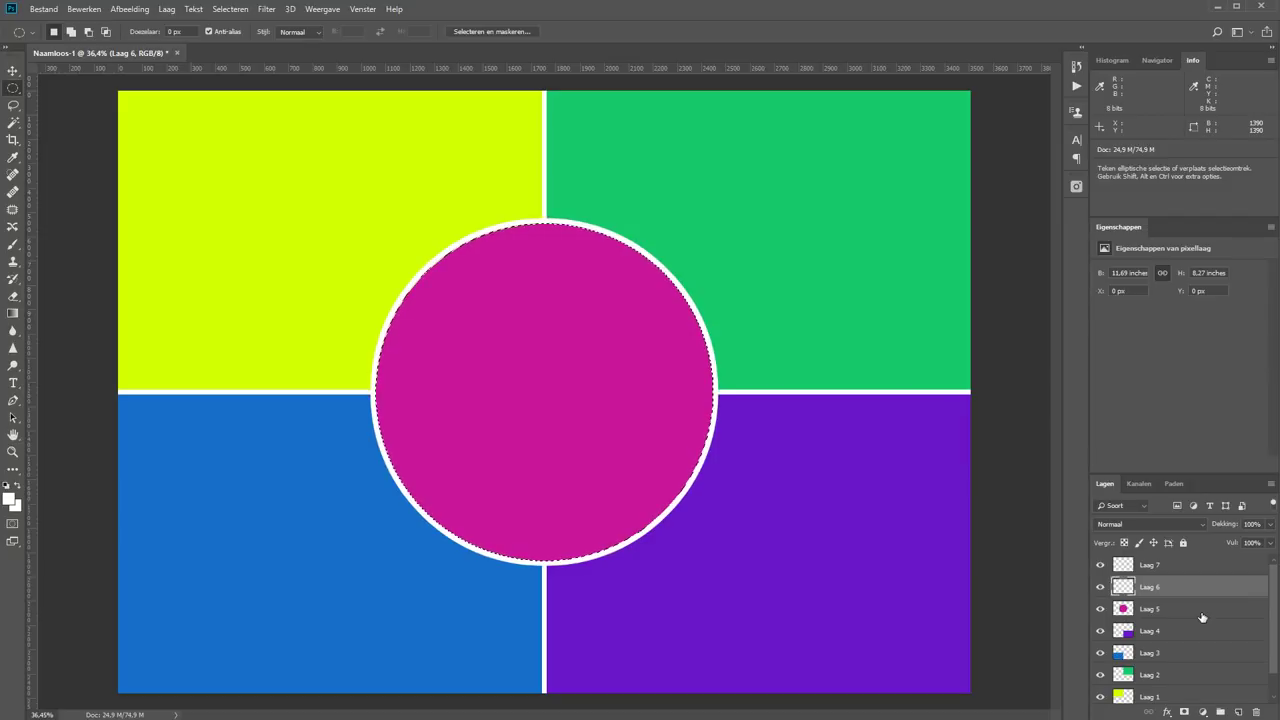
key("ctrl+d")
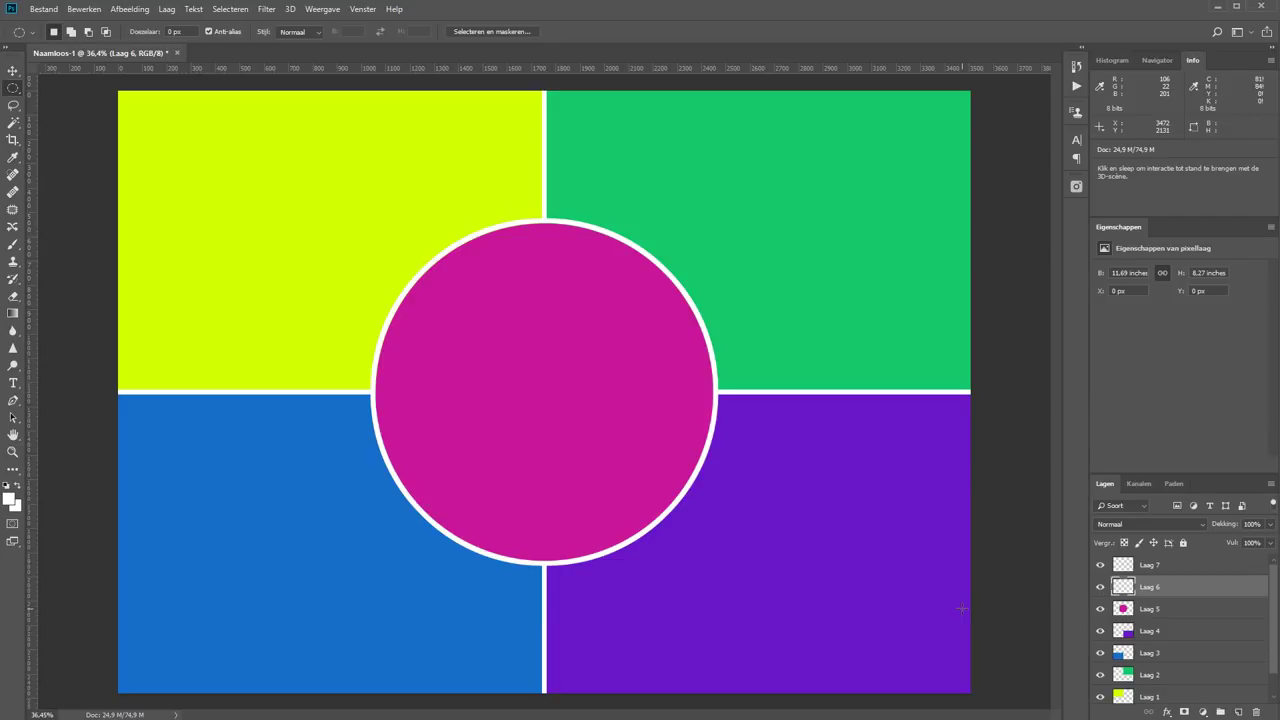
key("ctrl+a")
Step: Set up a 20 px white stroke with Locatie Binnen for the whole-canvas selection
right_click(879, 134)
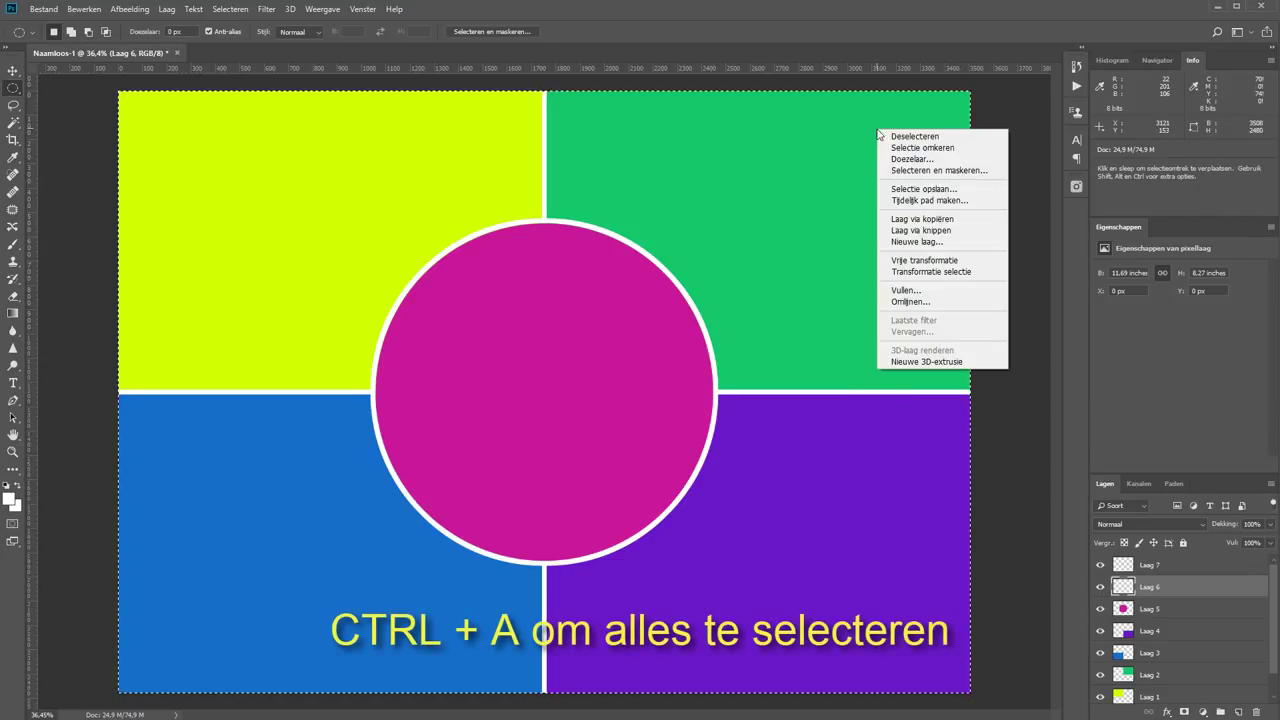
left_click(916, 299)
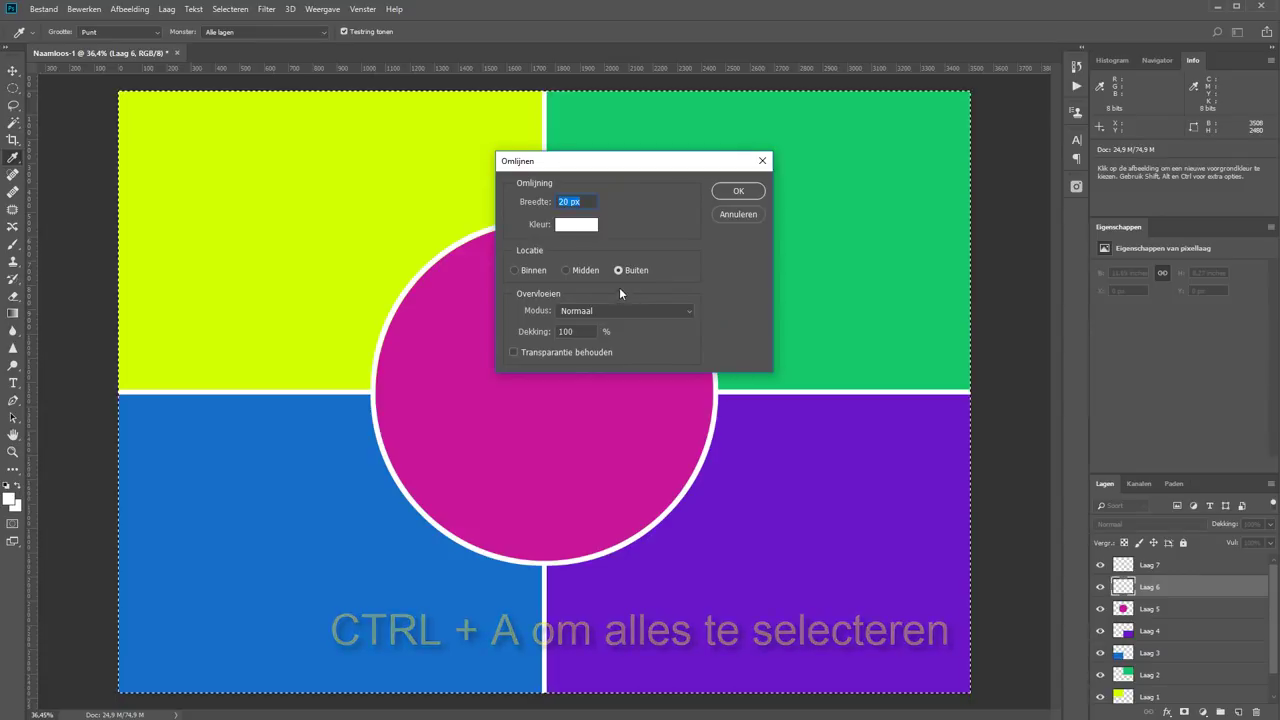
left_click(529, 268)
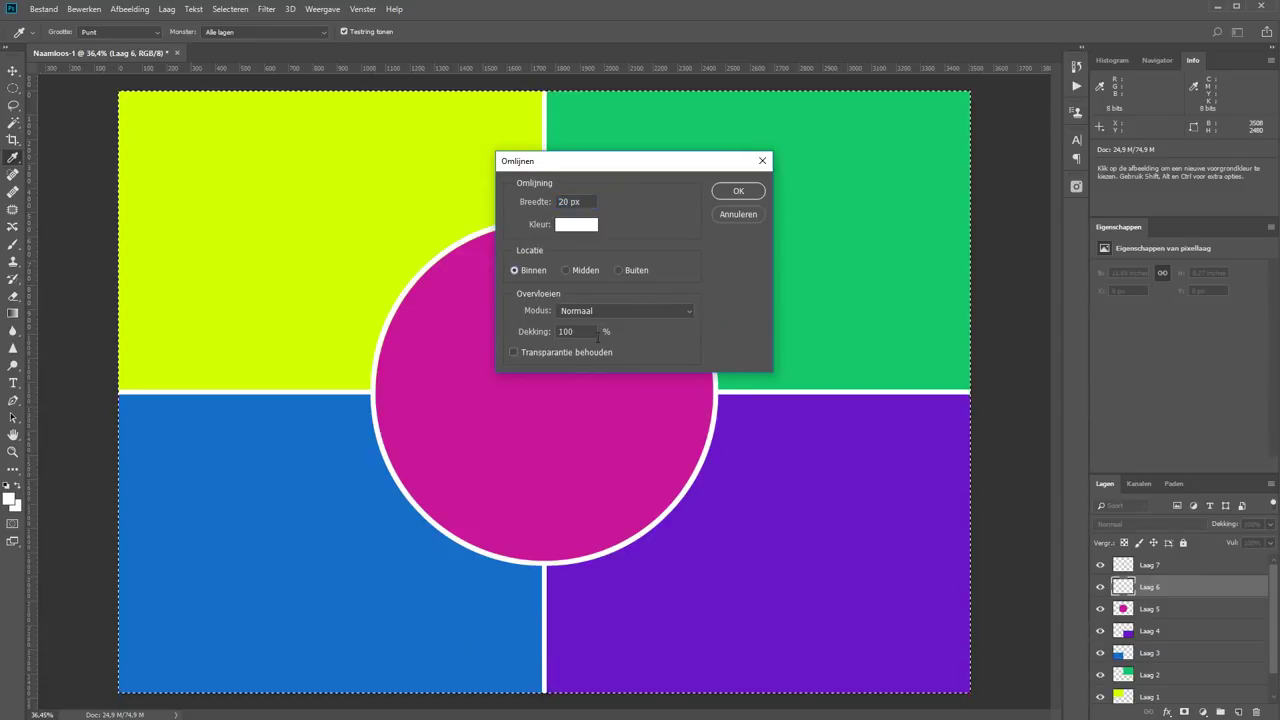
Step: Apply the 20 px white inside stroke as a frame, with Laag 7 active
left_click(735, 188)
key("m")
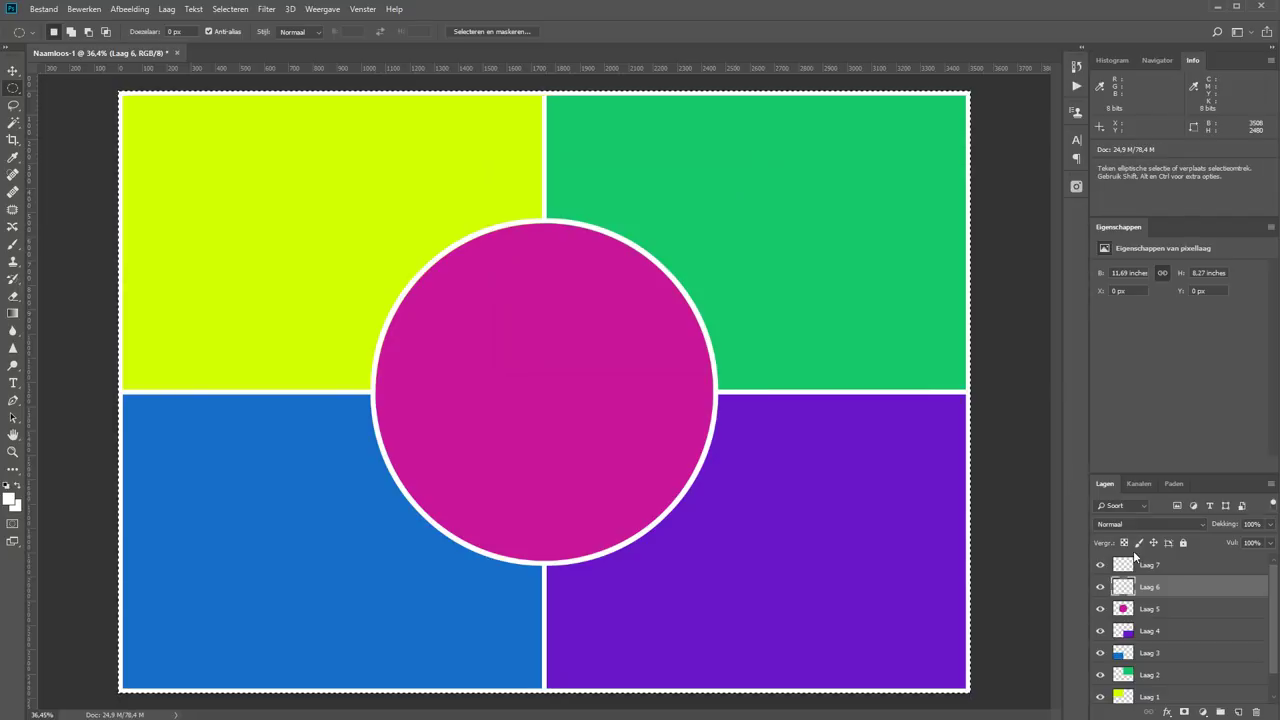
left_click(1179, 567)
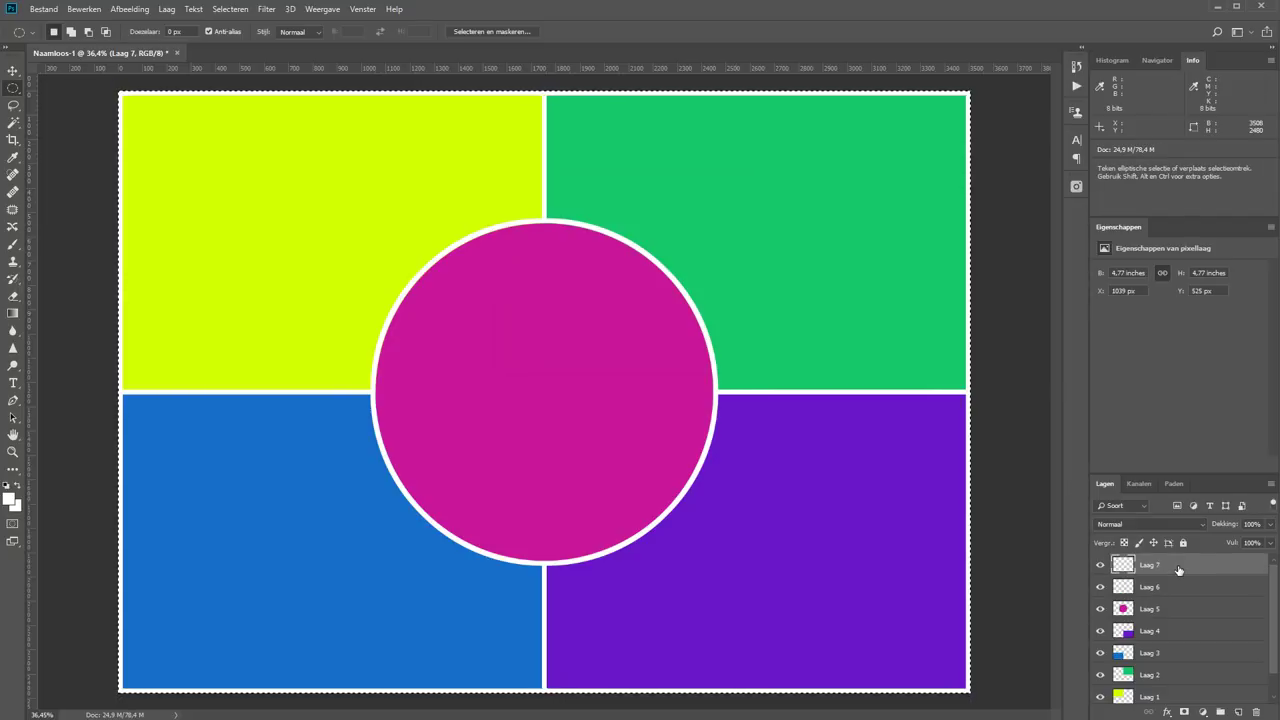
key("ctrl+d")
Step: Hide Laag 1 through Laag 5 to check the frame, then show them again
left_click(1100, 609)
left_click(1100, 631)
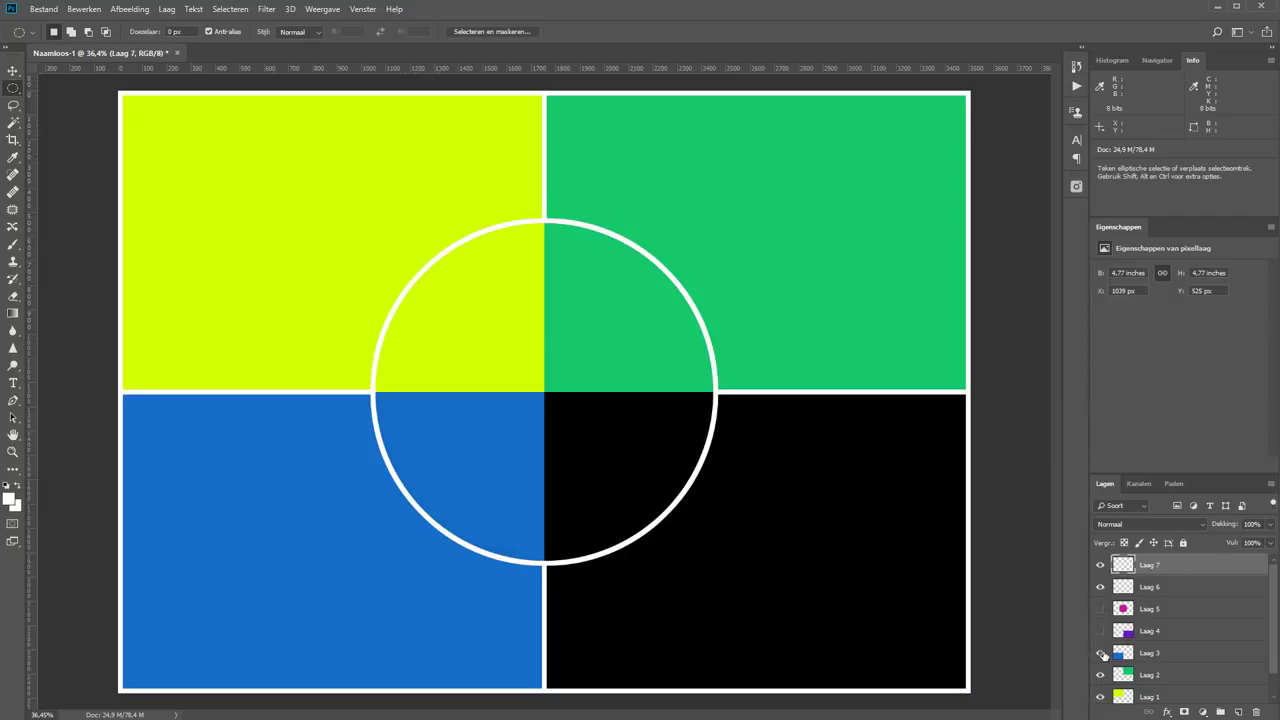
left_click(1100, 653)
left_click(1100, 675)
scroll(1100, 676, "down", 1)
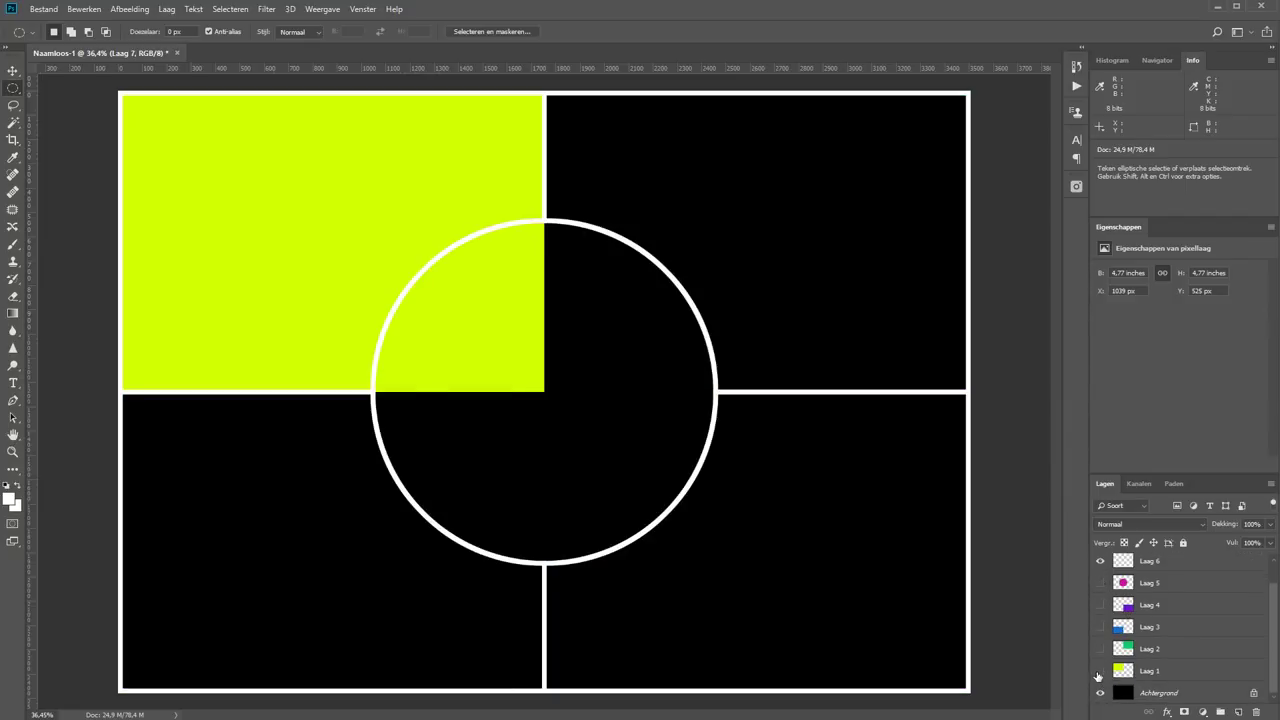
left_click(1100, 672)
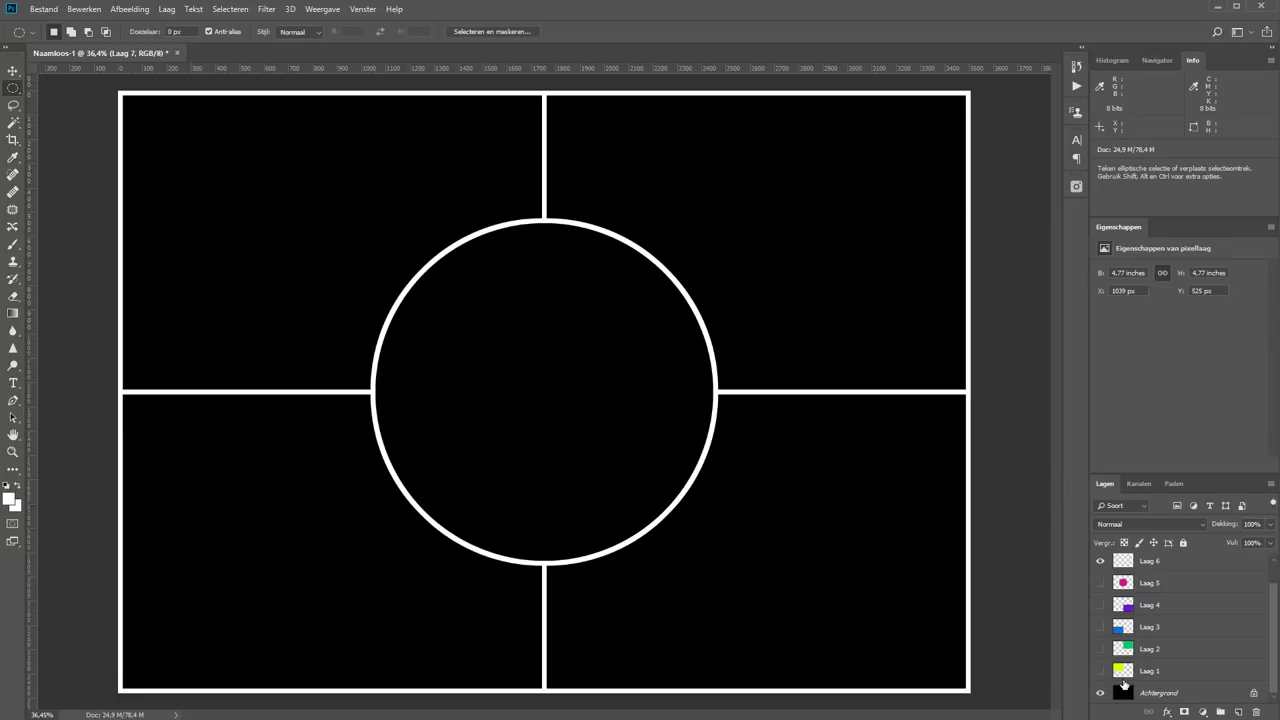
left_click_drag(1100, 671, 1104, 591)
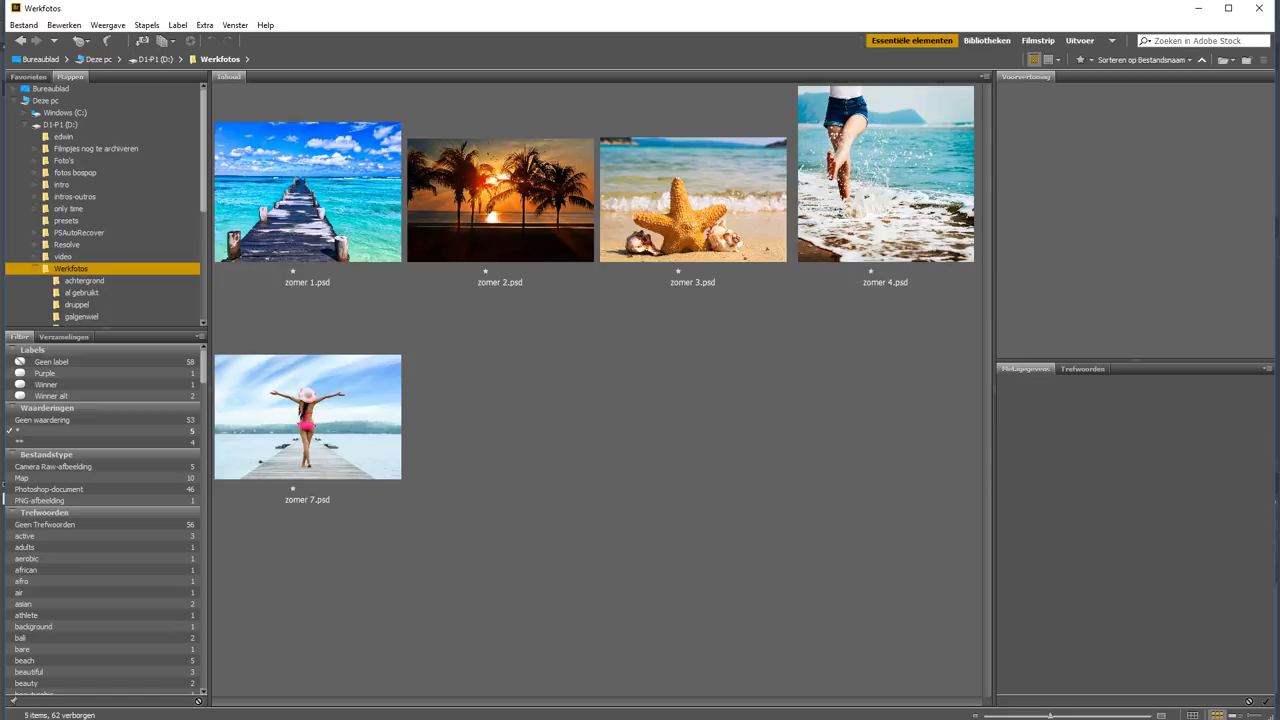
Step: Open all five zomer PSDs from the Werkfotos folder in Photoshop CC 2018
left_click(320, 410)
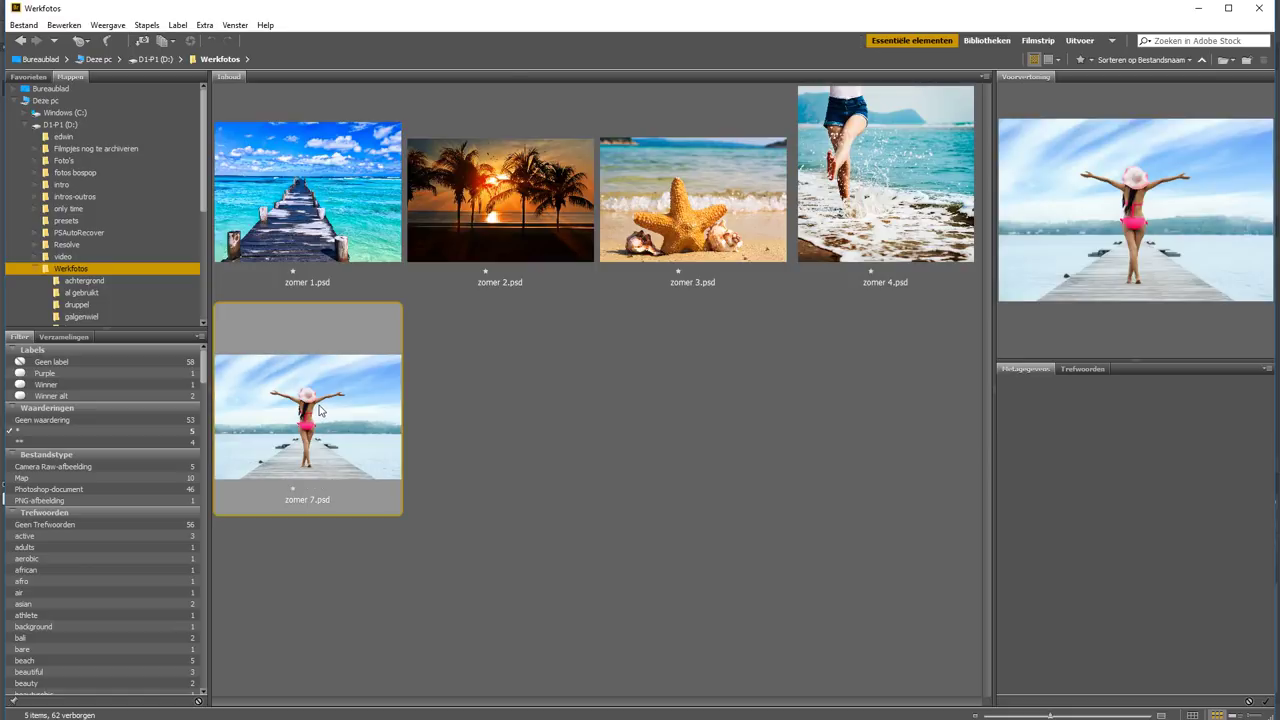
right_click(320, 410)
left_click(442, 431)
key("ctrl+a")
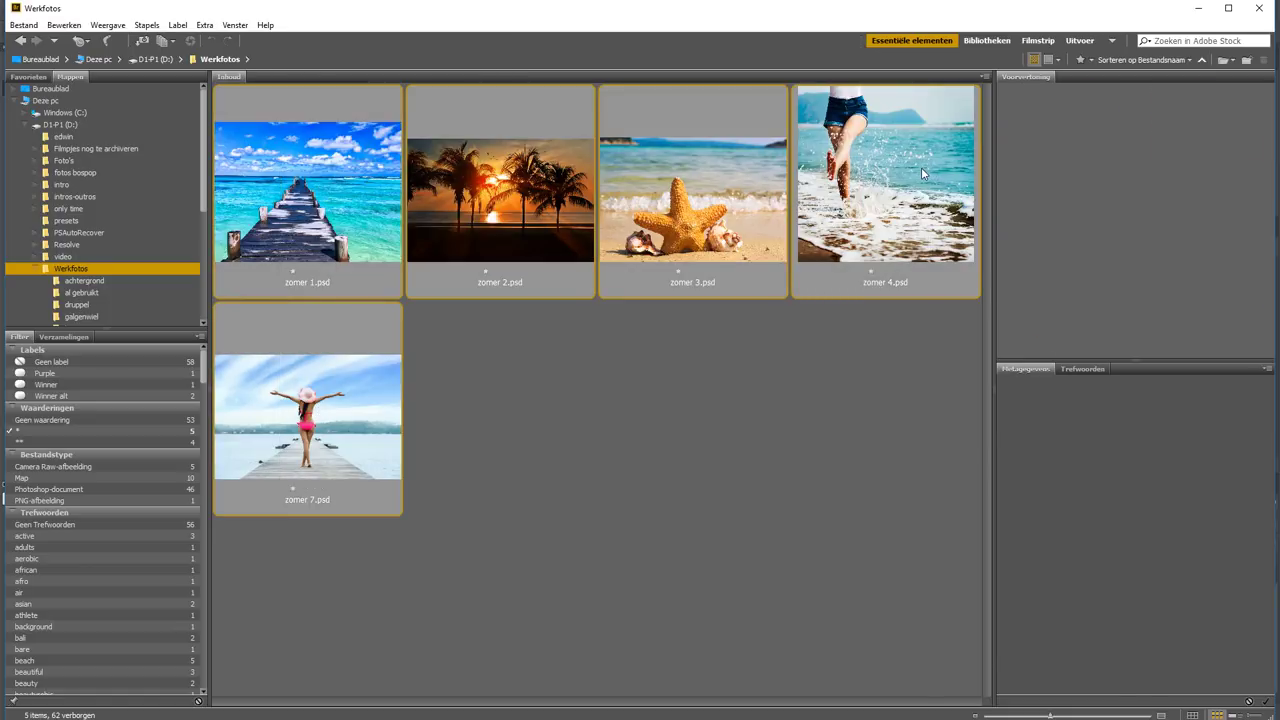
right_click(921, 167)
left_click(868, 192)
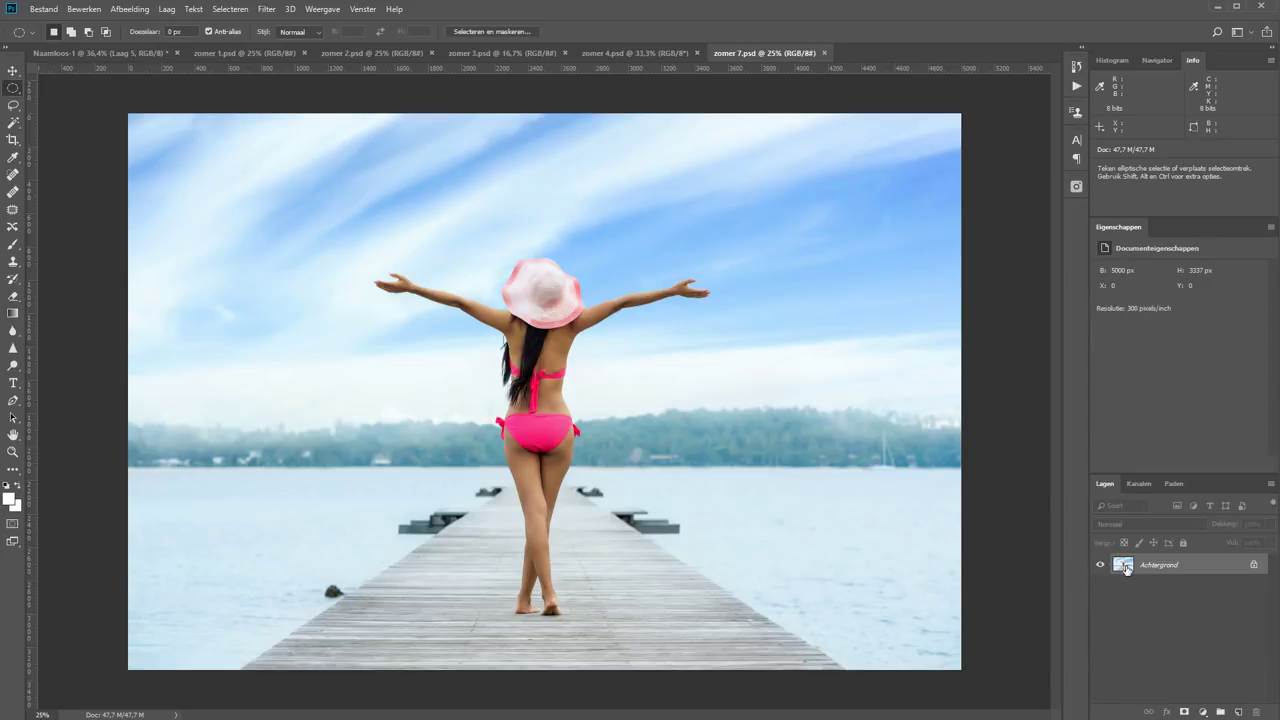
Step: Drag the zomer 7 pier photo into Naamloos-1 as Laag 8 and lower it in the stack
left_click_drag(1125, 568, 105, 60)
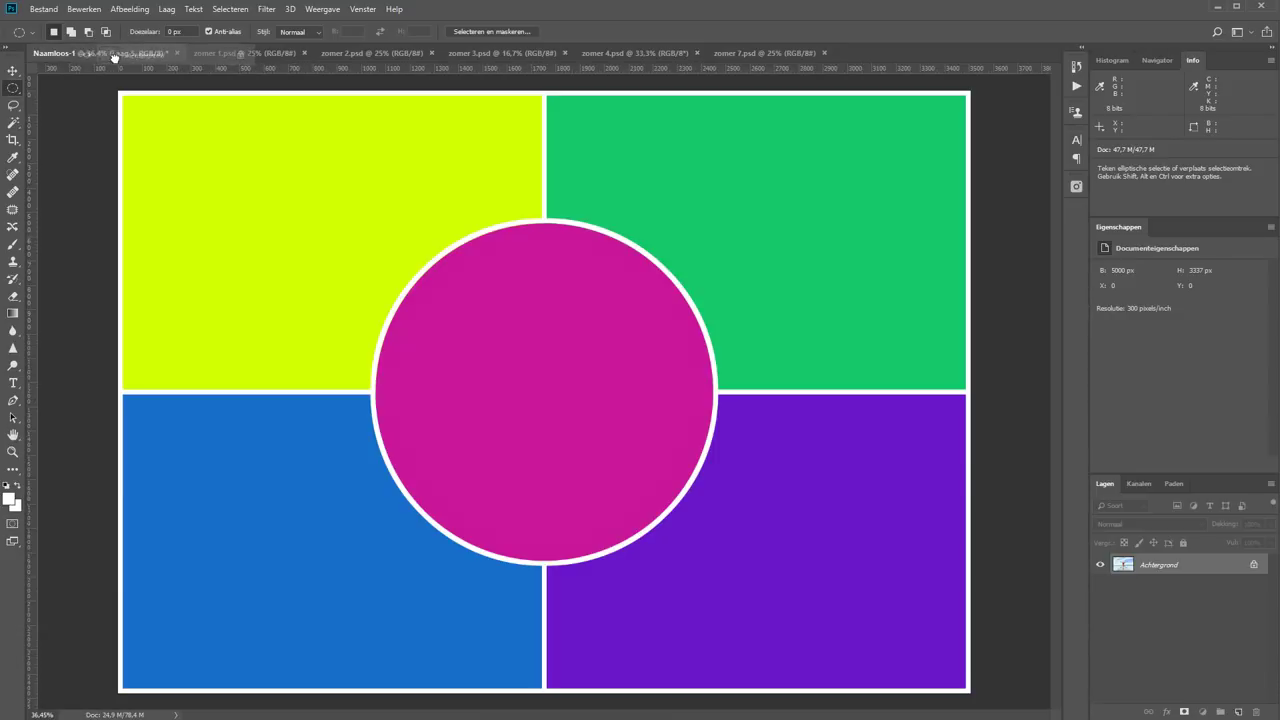
left_click_drag(105, 60, 541, 382)
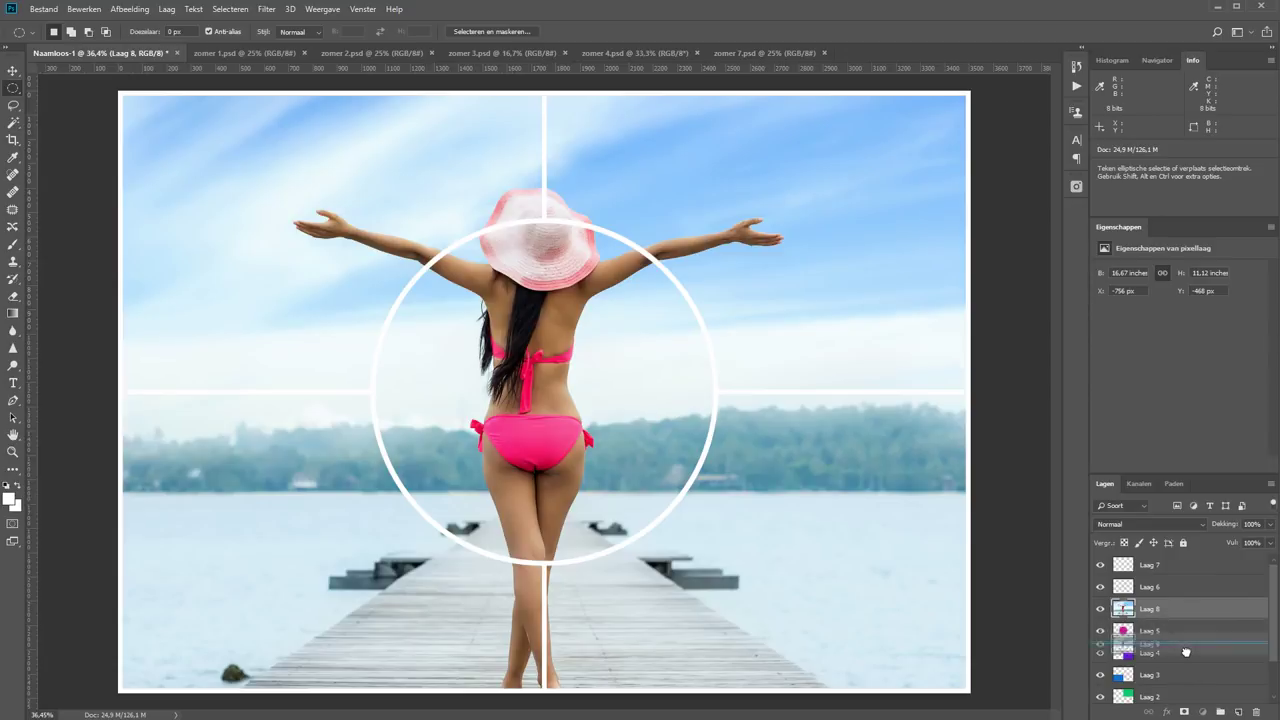
mouse_move(1186, 612)
left_mouse_down()
mouse_move(1189, 662)
mouse_move(1196, 600)
left_mouse_up()
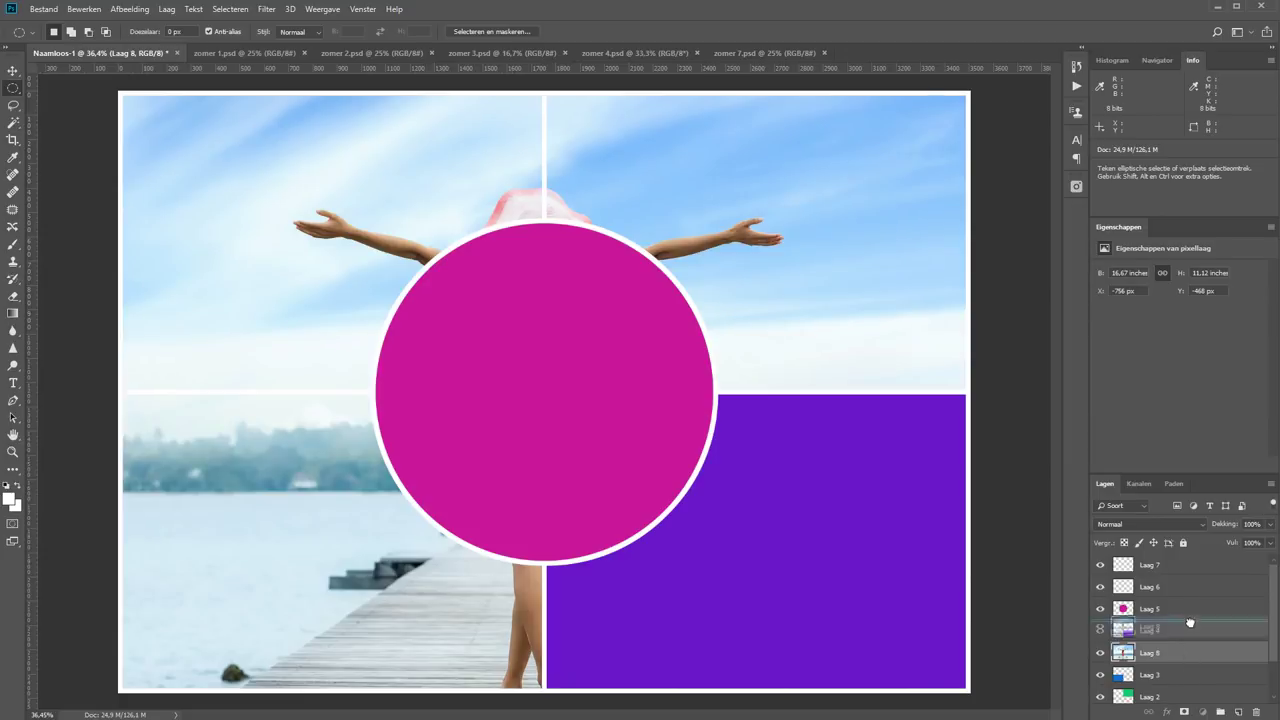
Step: Scale the pier photo down to about 42 percent and centre it on the circle
key("ctrl+t")
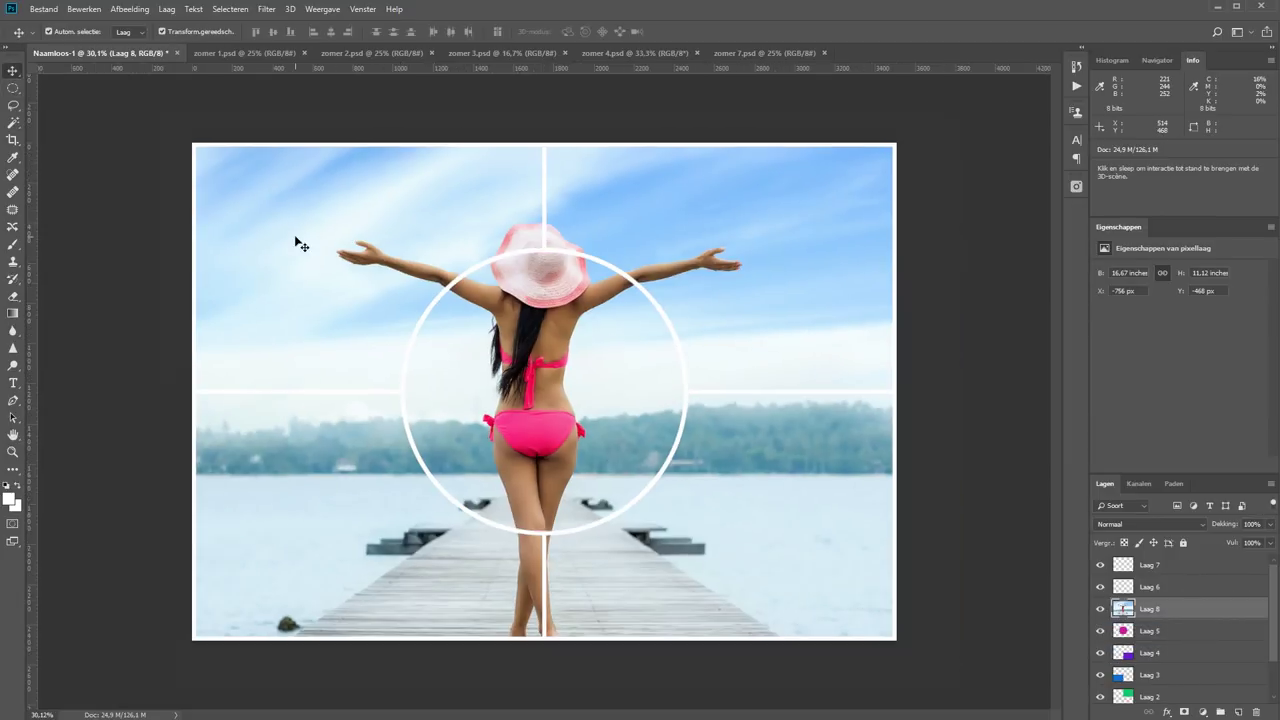
key("ctrl+0")
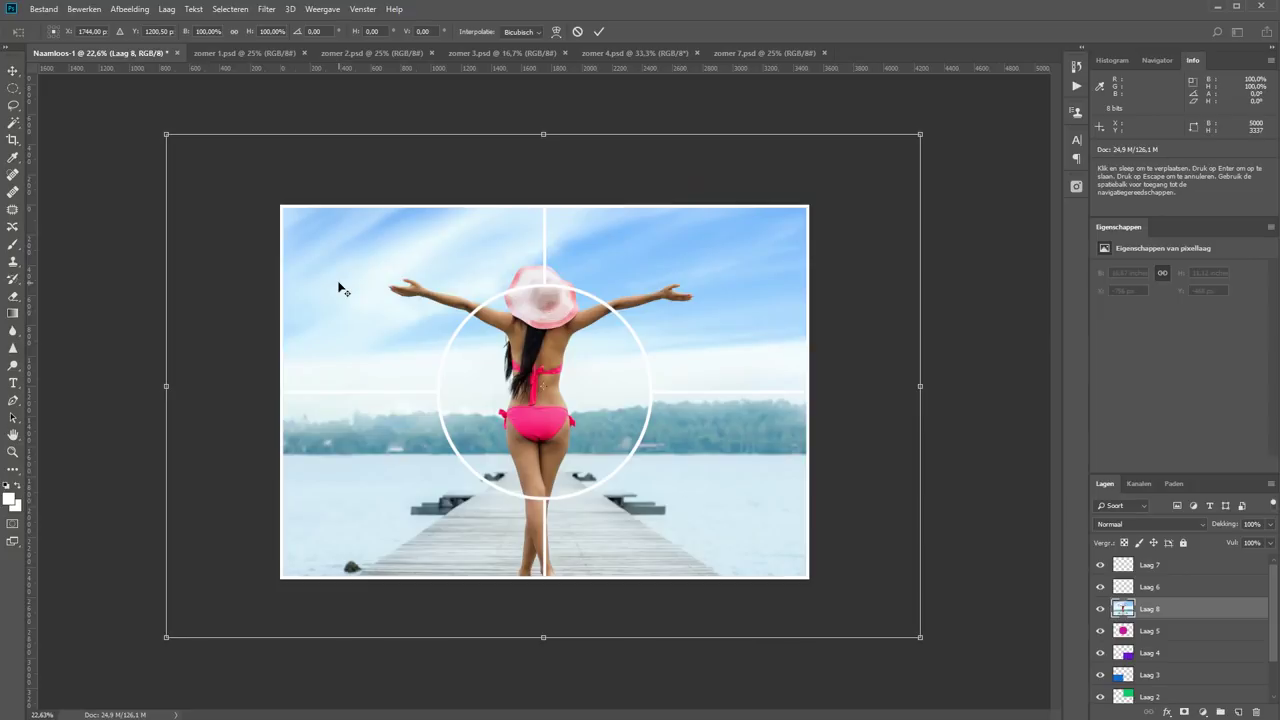
mouse_move(166, 134)
left_mouse_down()
mouse_move(298, 251)
mouse_move(489, 377)
mouse_move(485, 401)
left_mouse_up()
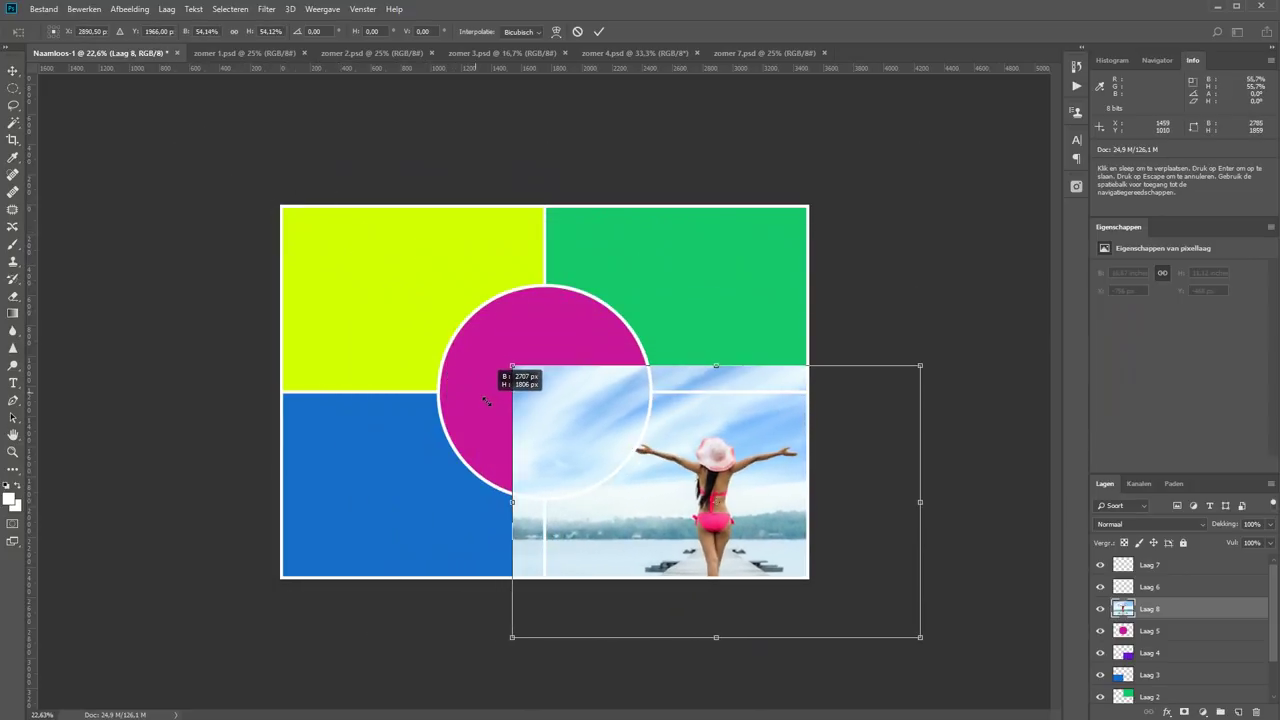
left_click_drag(562, 441, 392, 309)
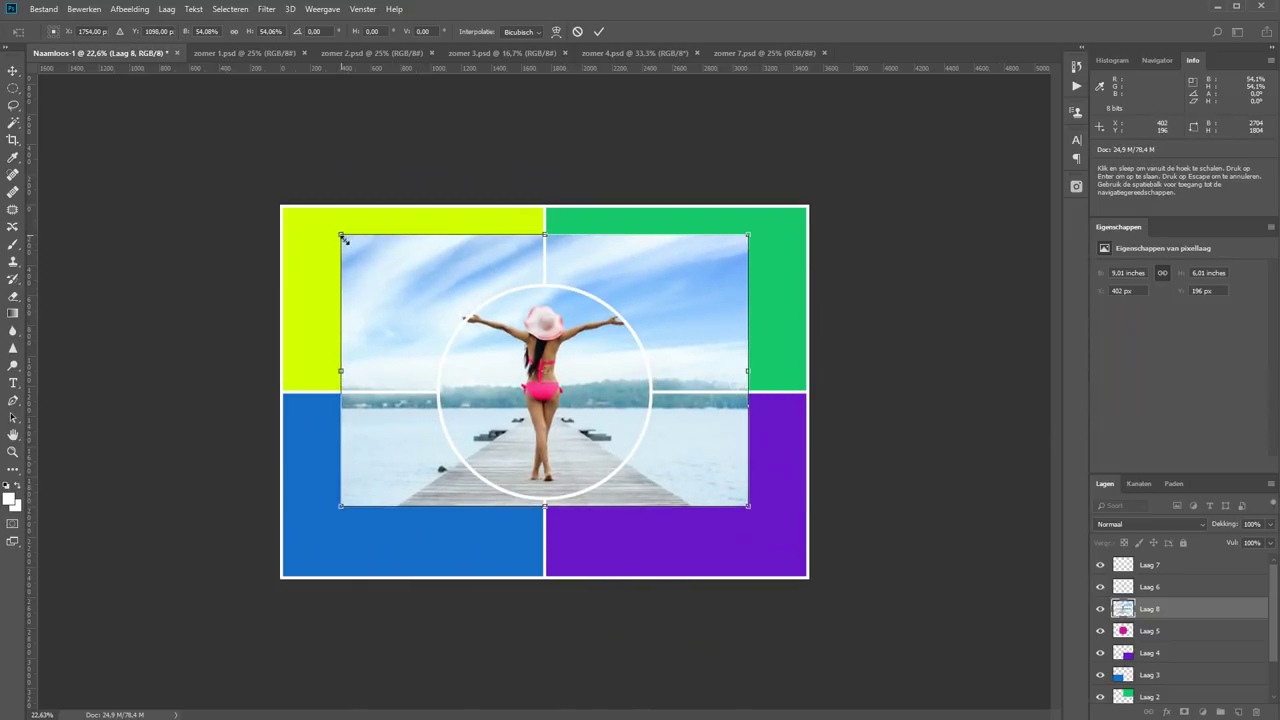
left_click_drag(343, 239, 378, 285)
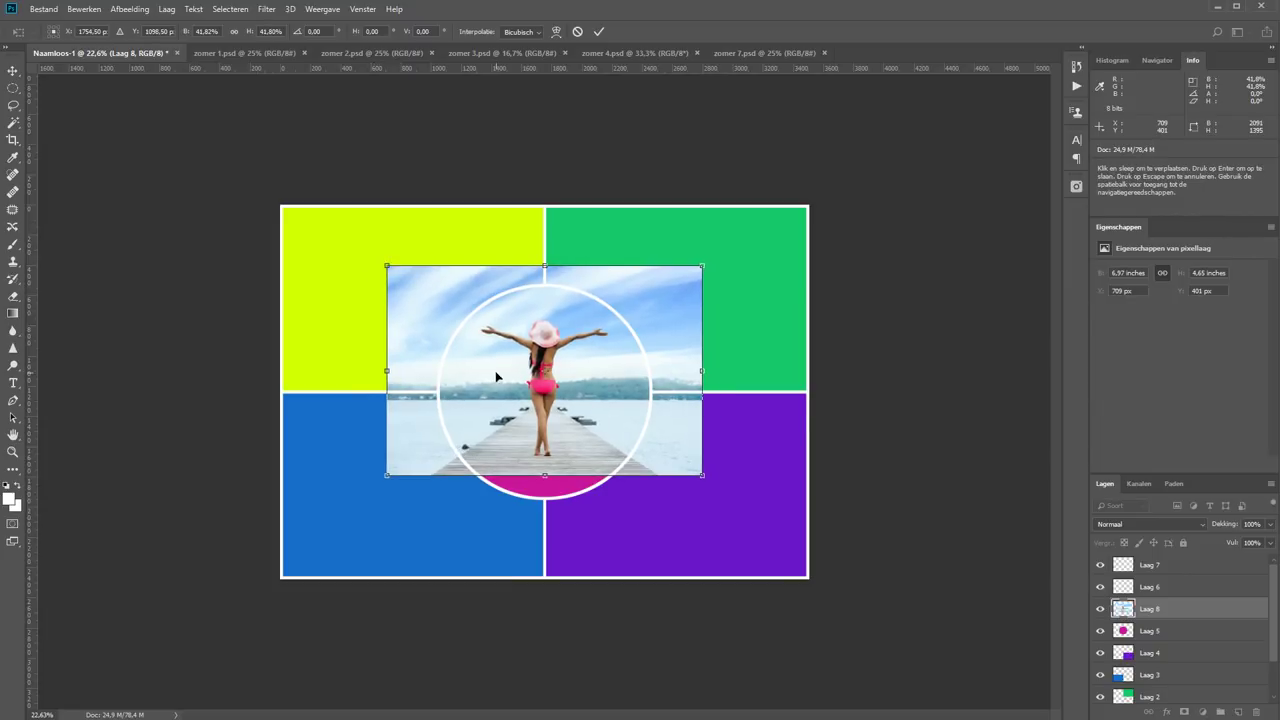
left_click_drag(496, 376, 517, 388)
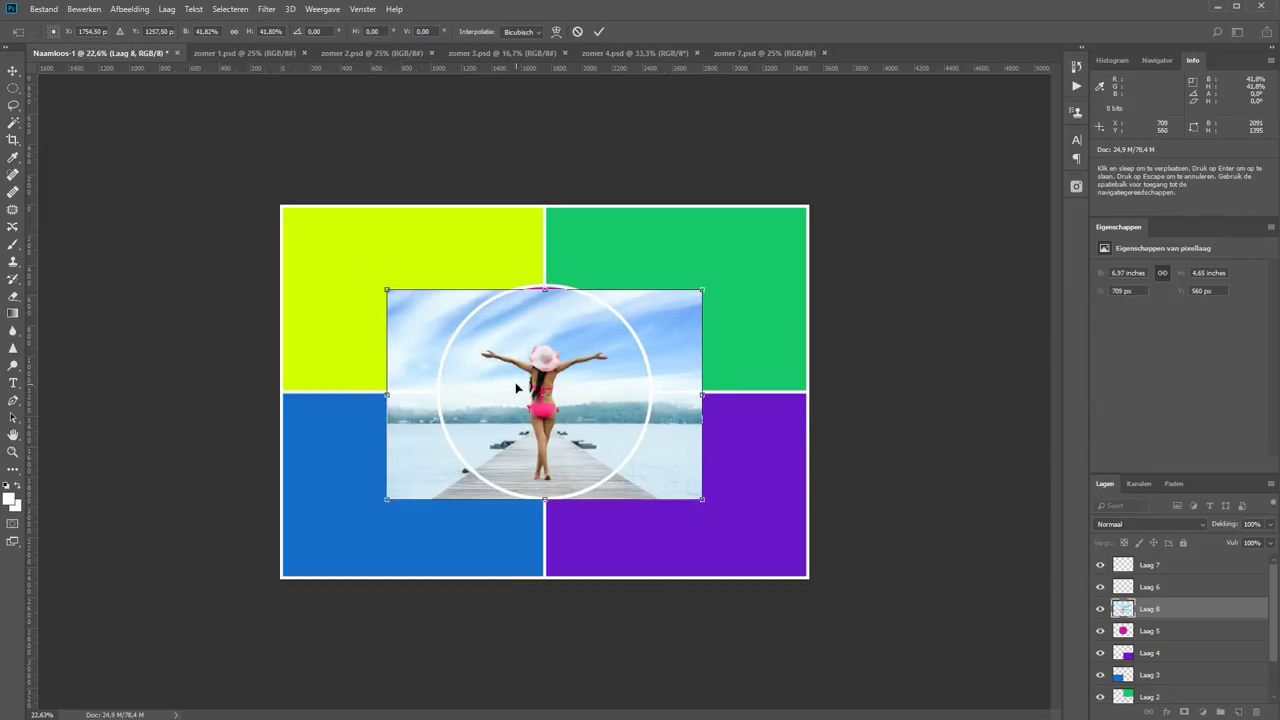
key("Return")
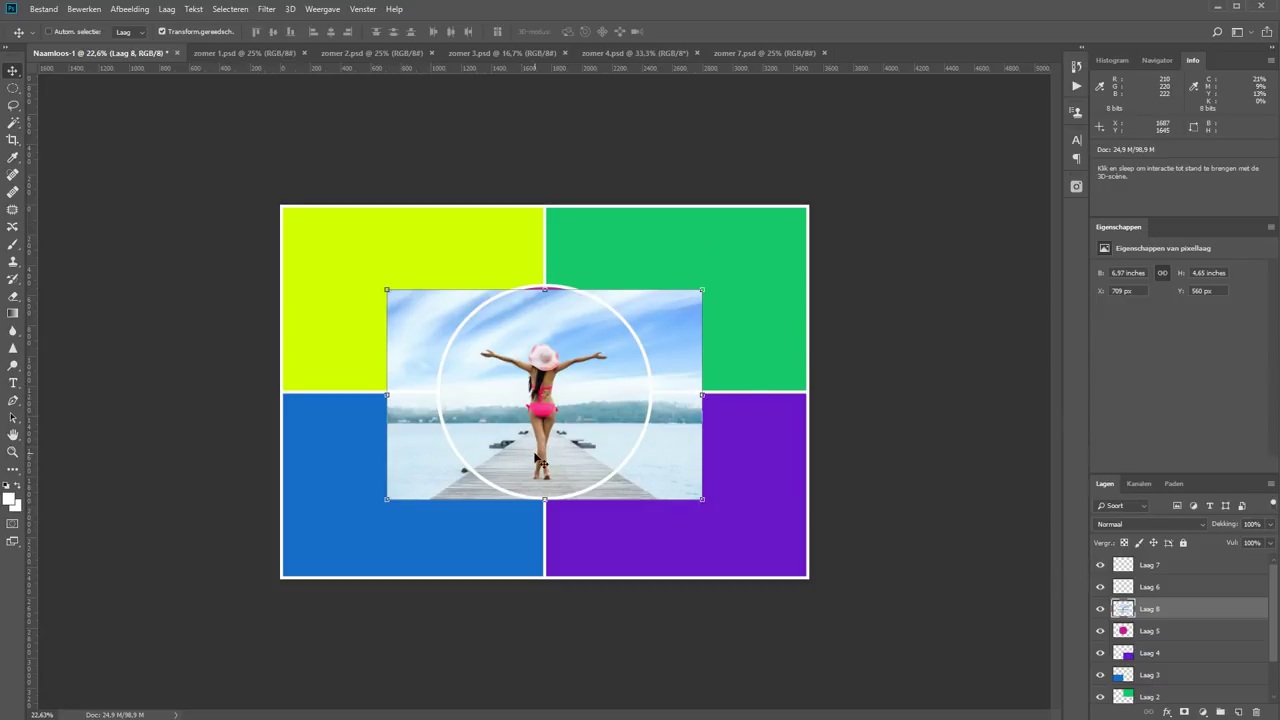
Step: Enlarge the pier photo slightly so it fully covers the circle
key("ctrl+0")
scroll(540, 462, "up", 1)
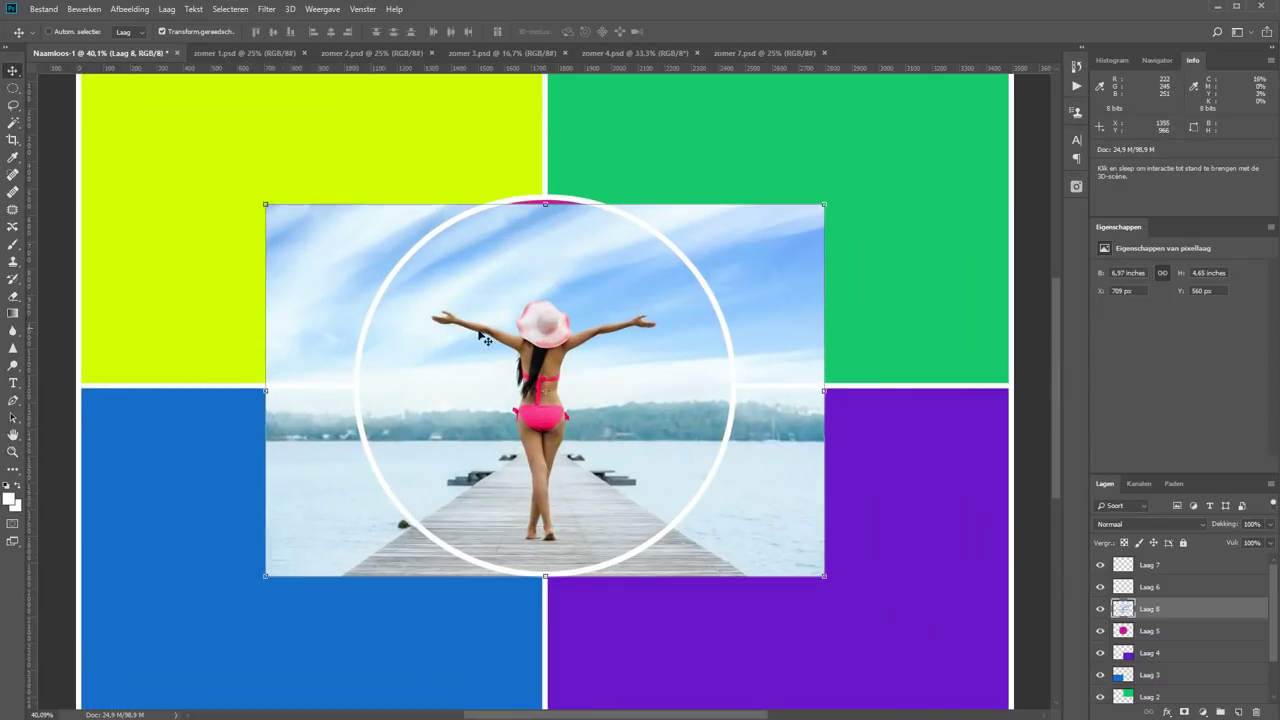
left_click_drag(266, 205, 251, 193)
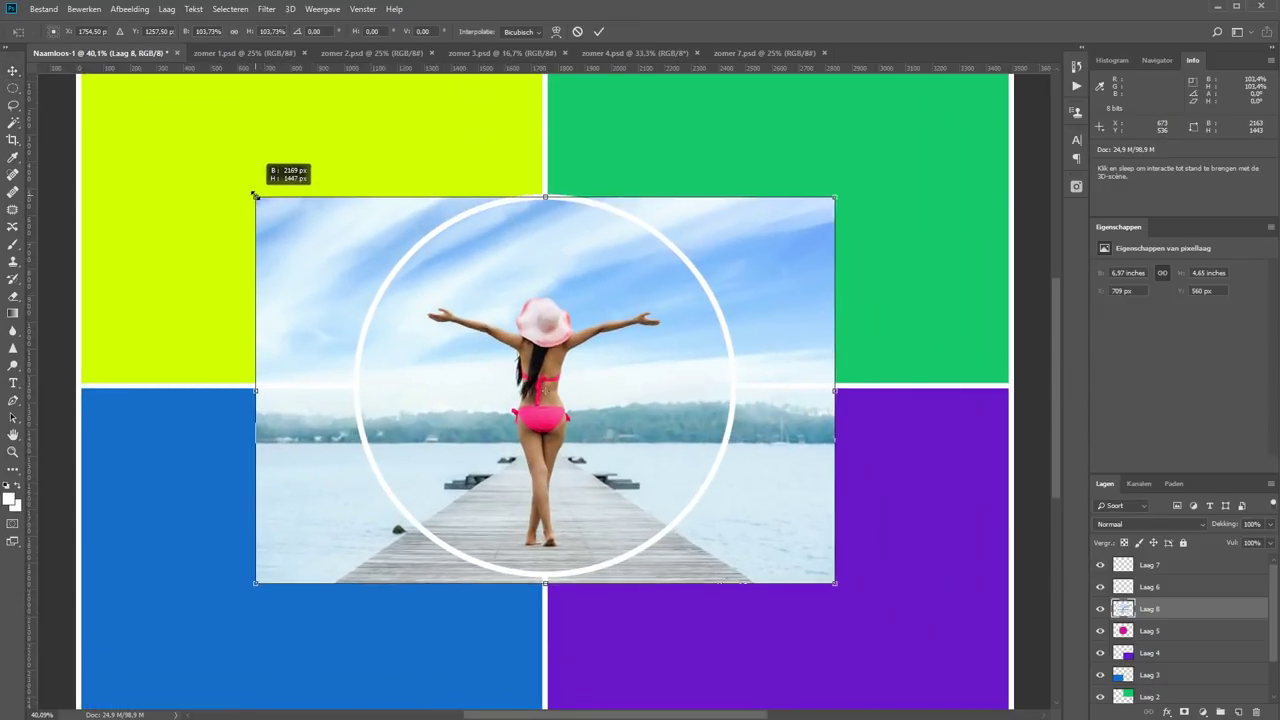
key("Return")
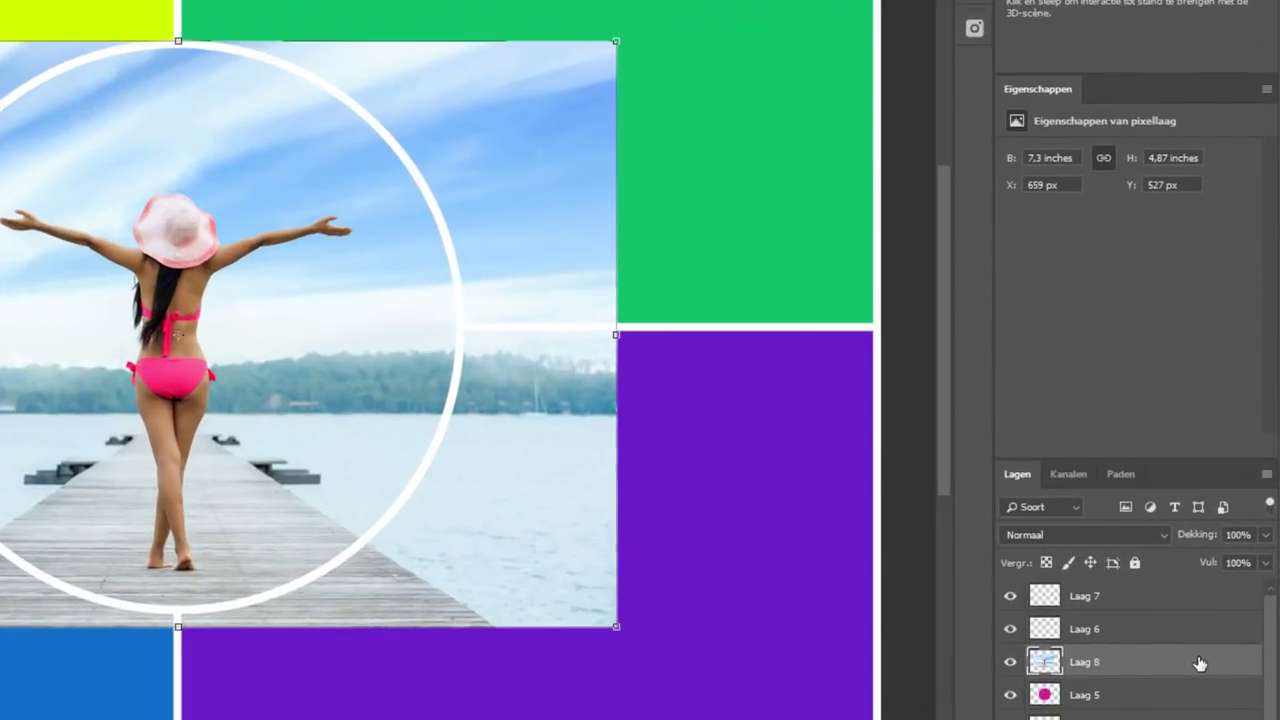
Step: Clip Laag 8 to the magenta circle with Uitknipmasker maken and toggle its visibility to check
right_click(1199, 664)
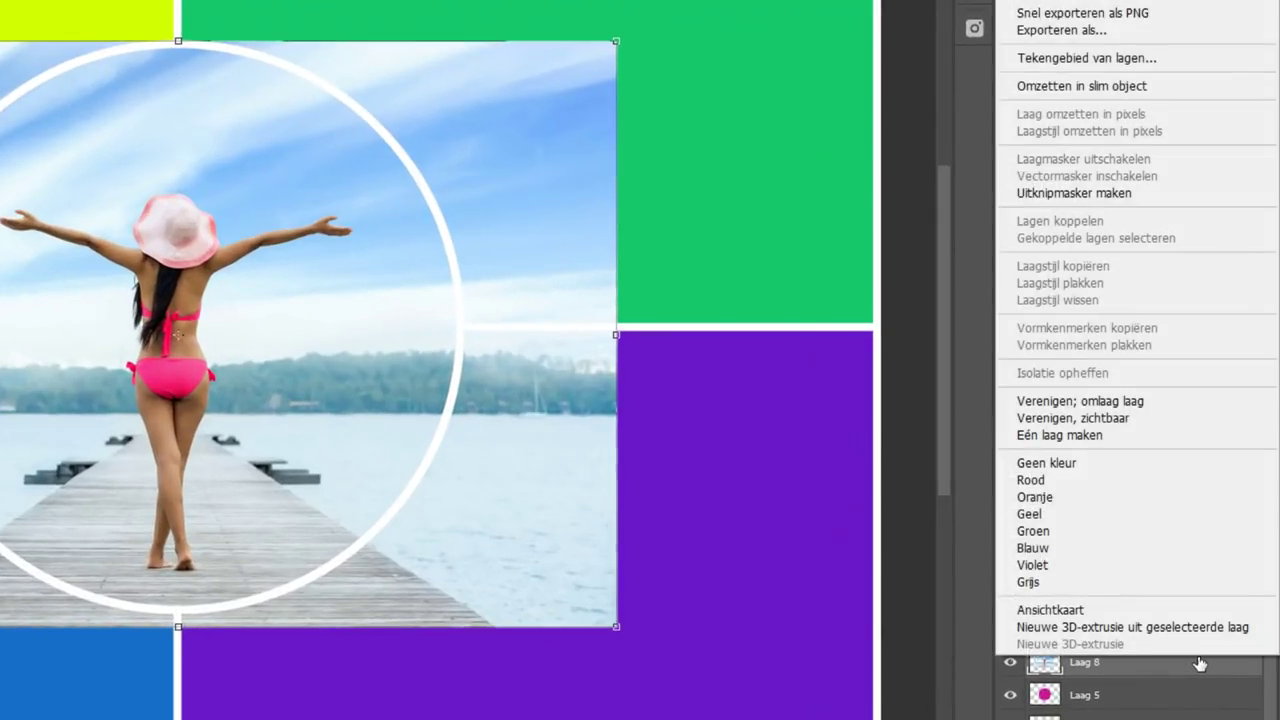
left_click(1084, 196)
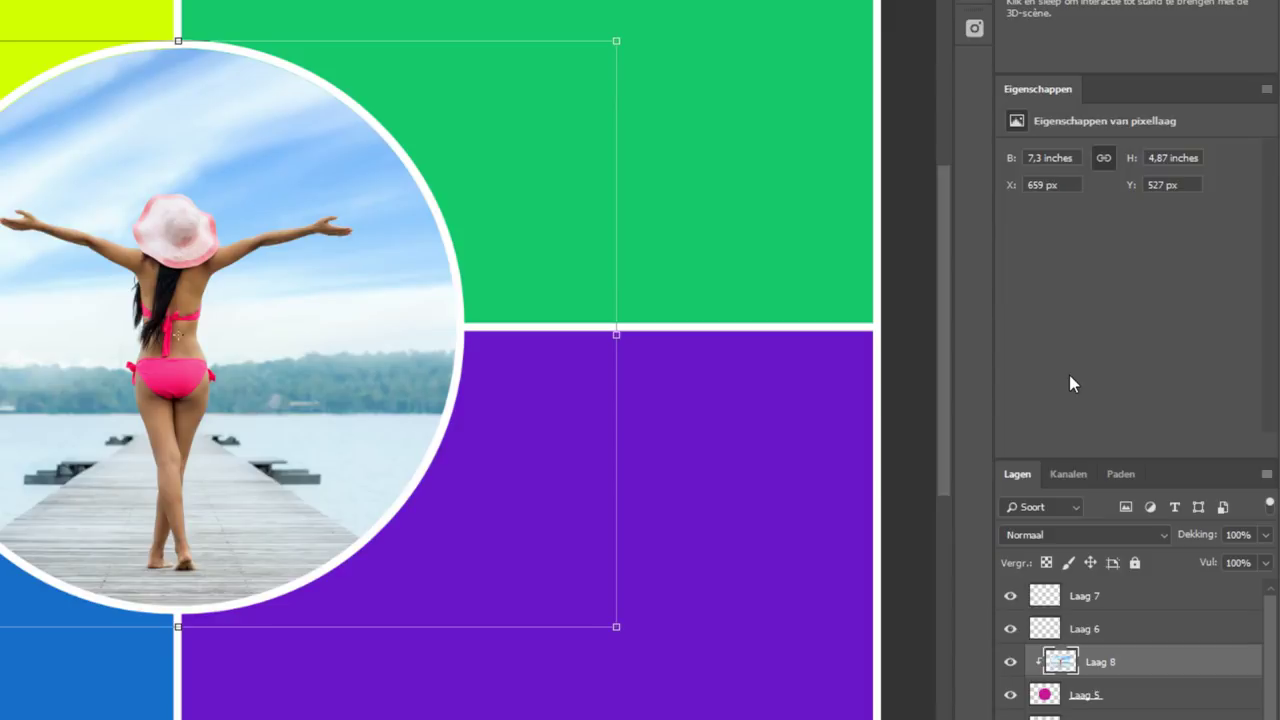
left_click(1011, 662)
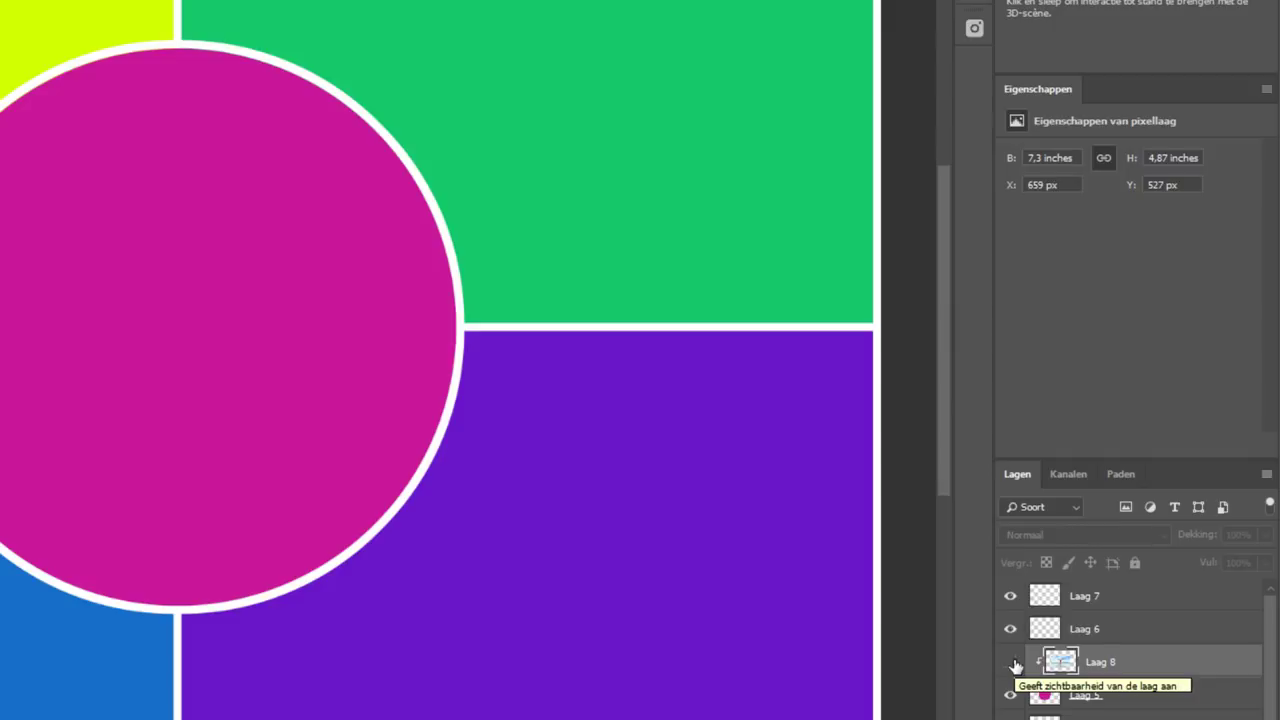
left_click(1011, 662)
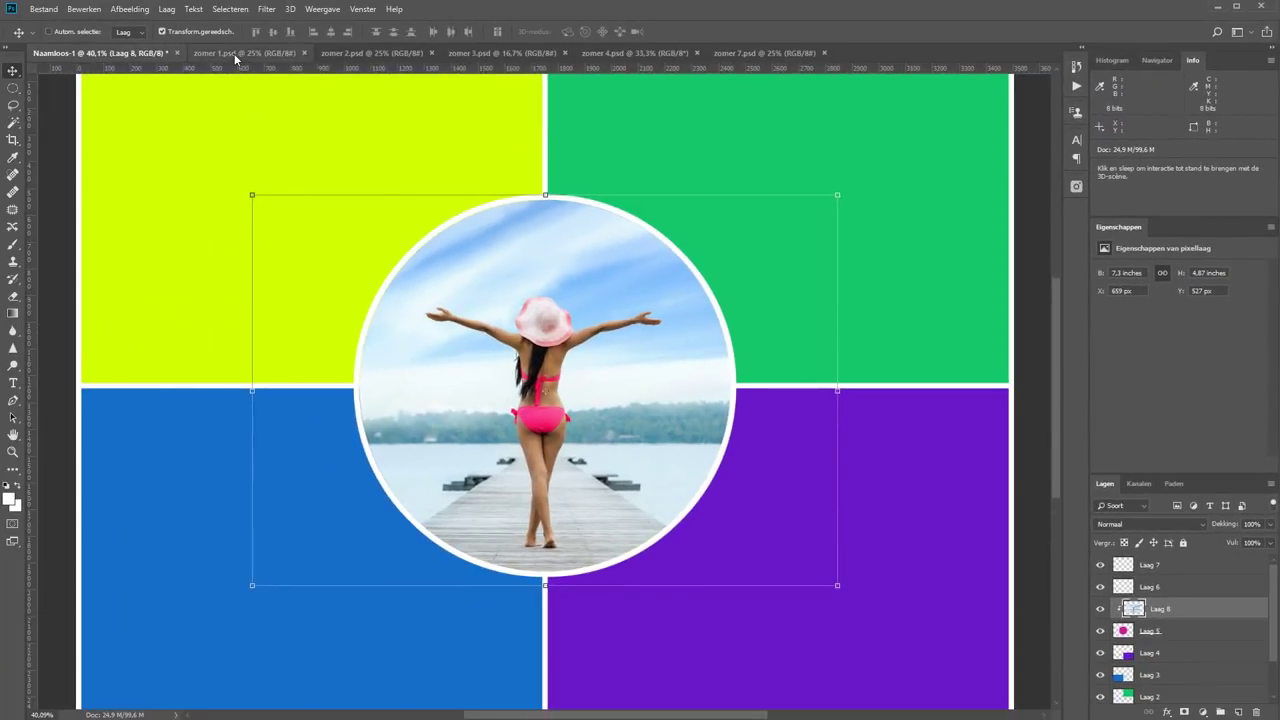
Step: Bring the zomer 1.psd turquoise pier photo into the collage, just above Laag 2
left_click(234, 53)
mouse_move(1180, 569)
left_mouse_down()
mouse_move(867, 205)
mouse_move(750, 340)
left_mouse_up()
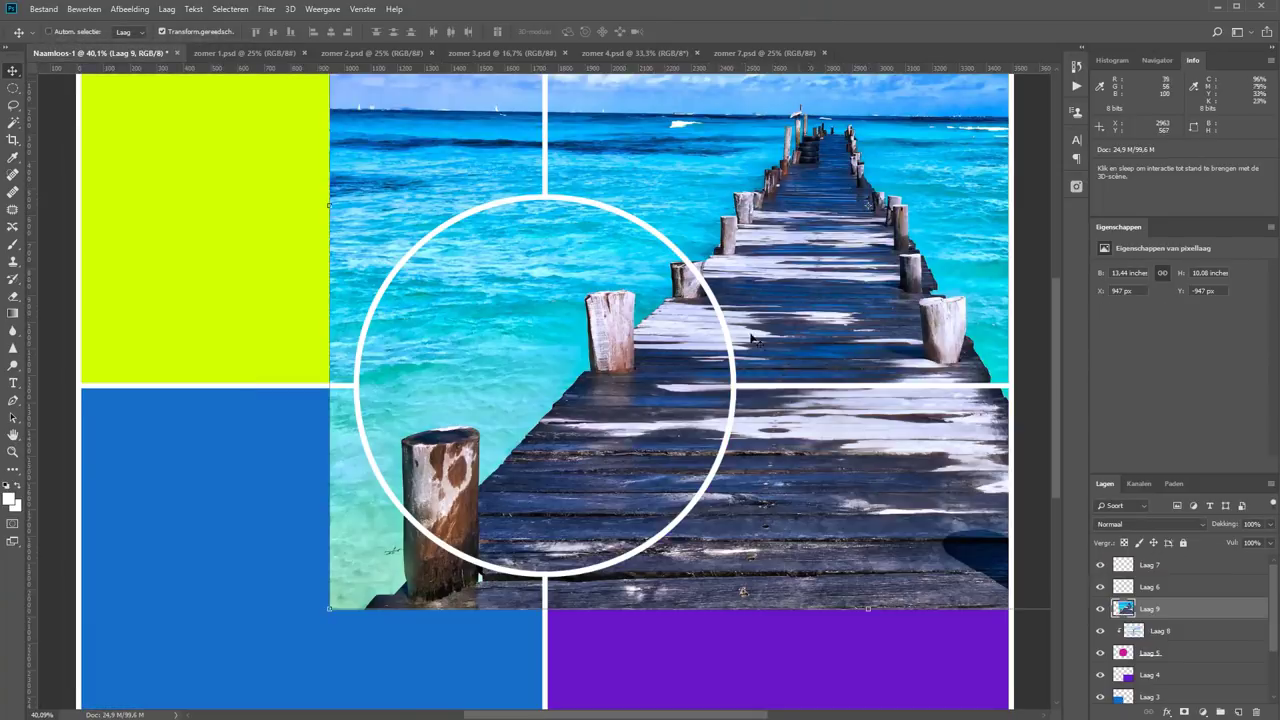
scroll(717, 457, "down", 3)
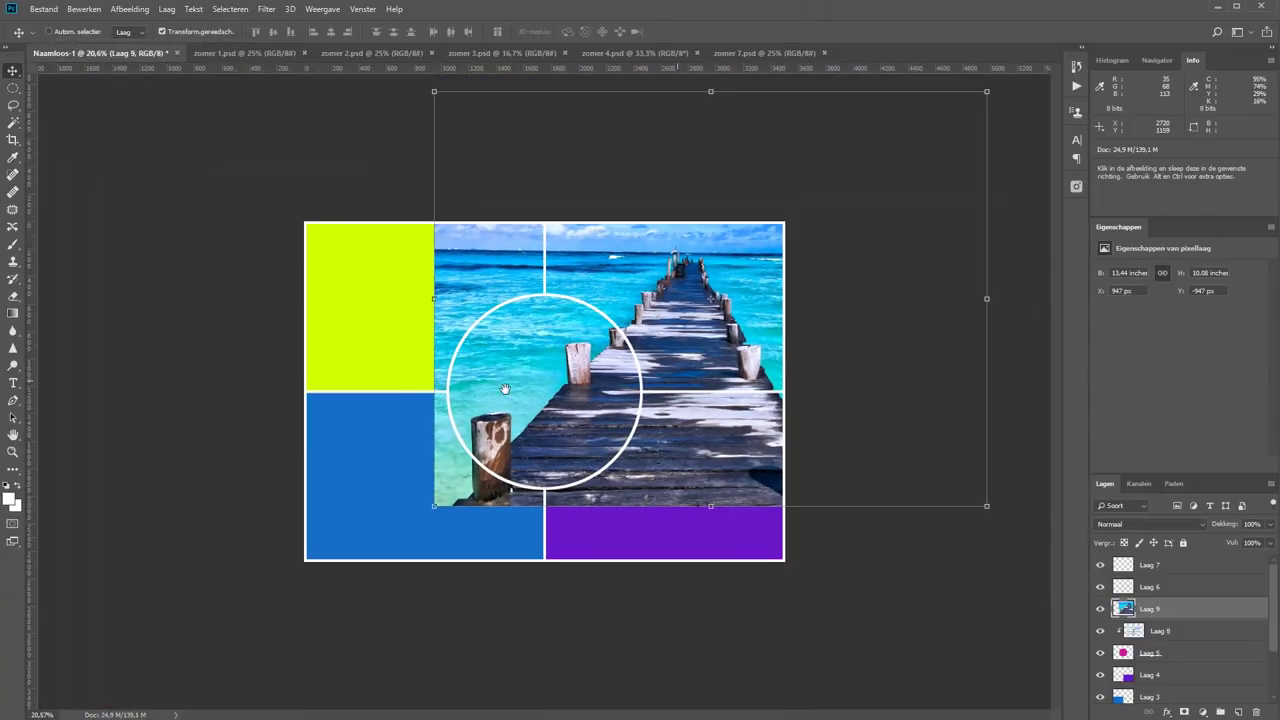
left_click_drag(1187, 615, 1187, 660)
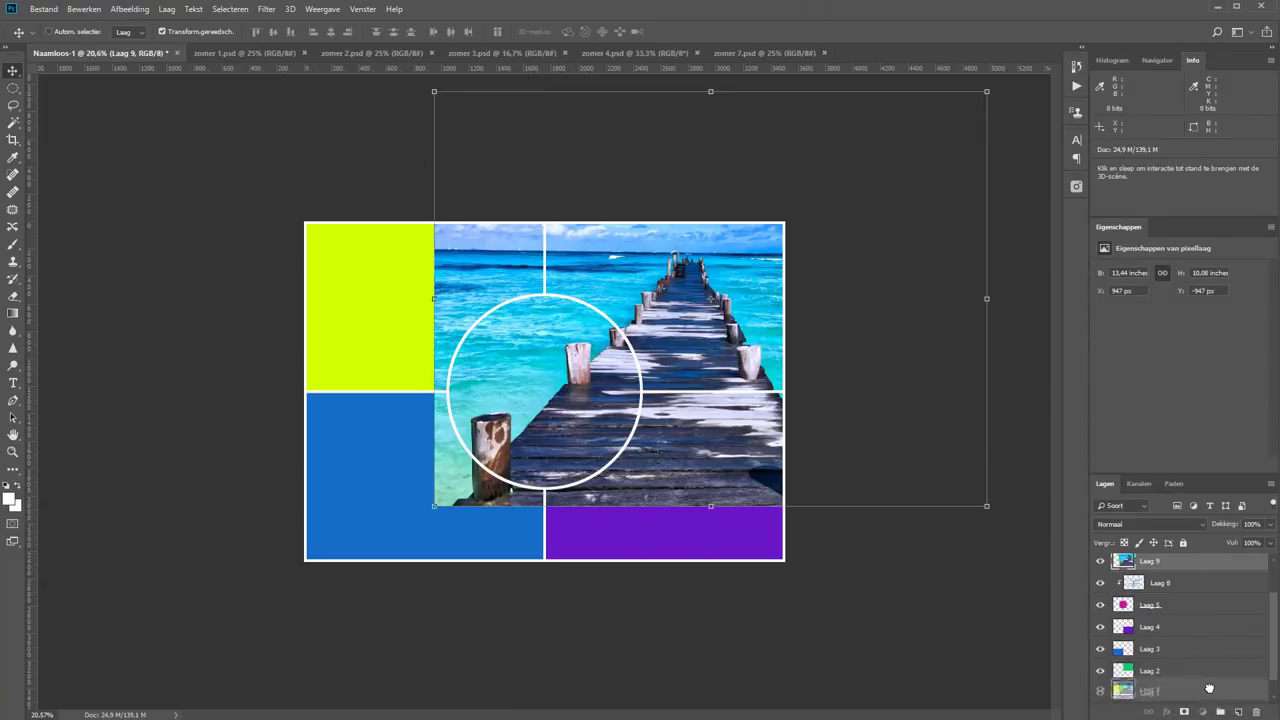
Step: Scale, position and slightly rotate the pier photo over the top-right quadrant
left_click_drag(434, 506, 637, 353)
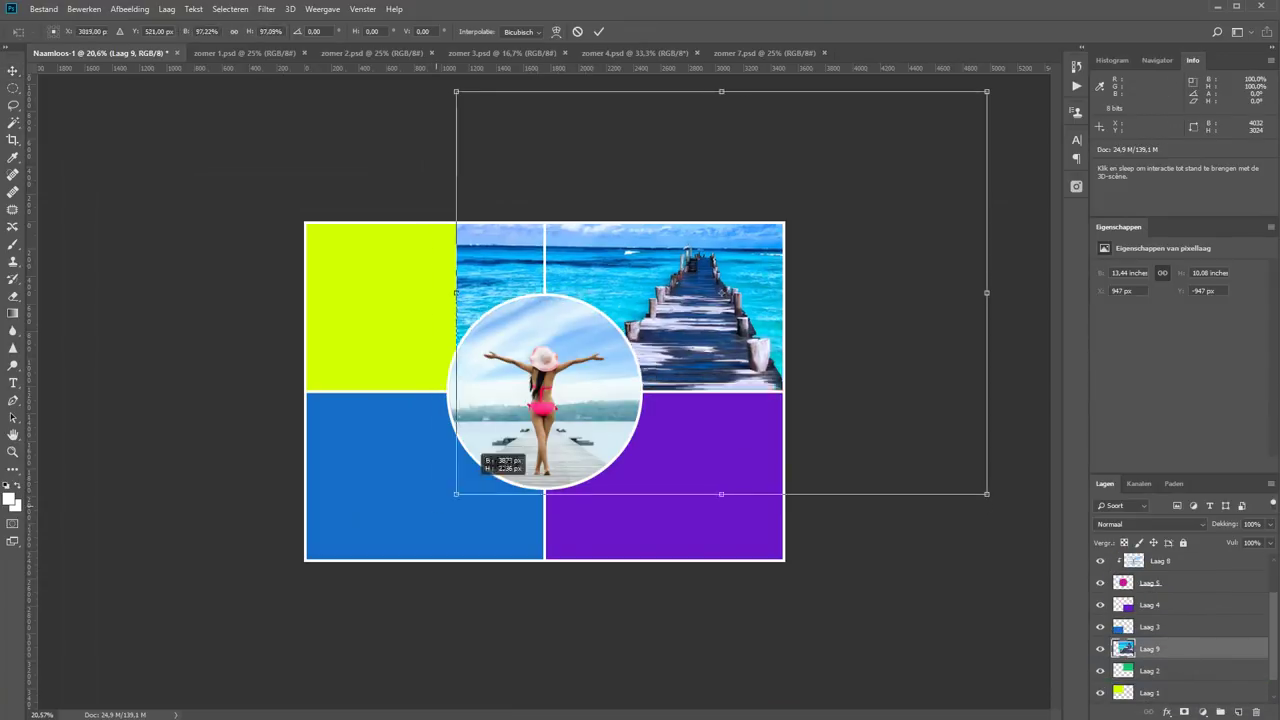
left_click_drag(713, 333, 576, 396)
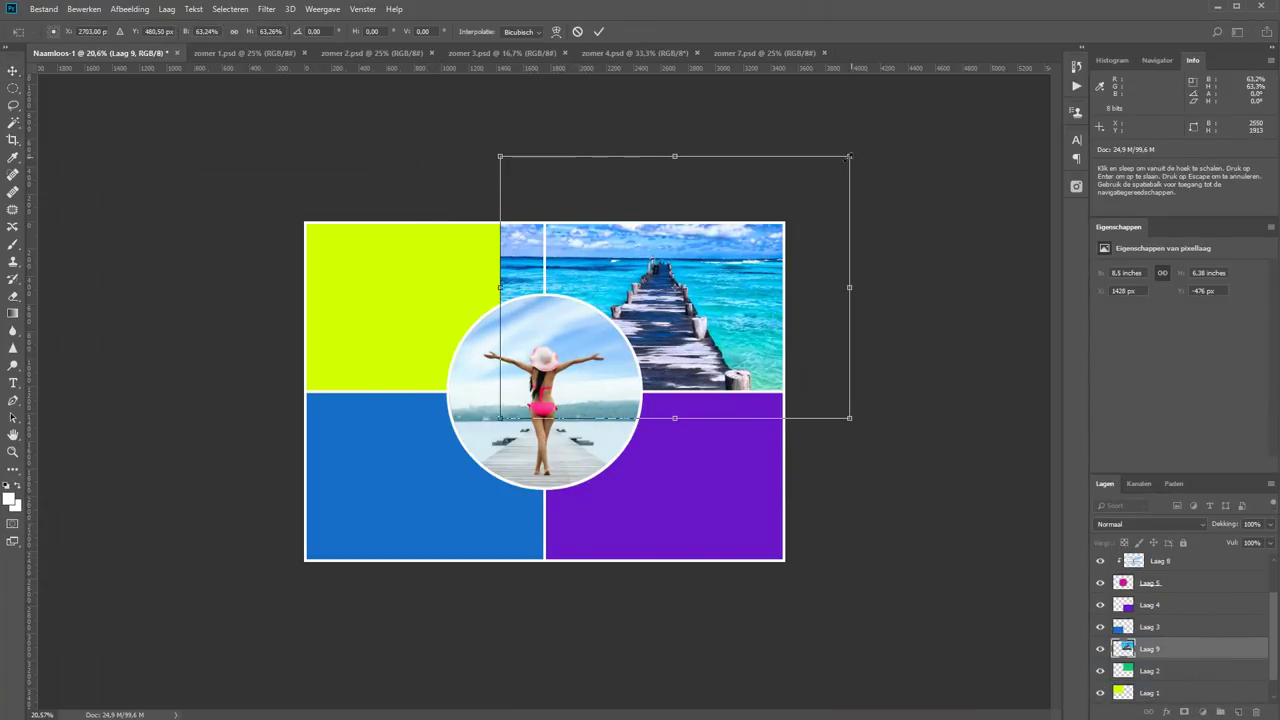
left_click_drag(599, 264, 718, 343)
left_click_drag(822, 420, 836, 423)
key("Return")
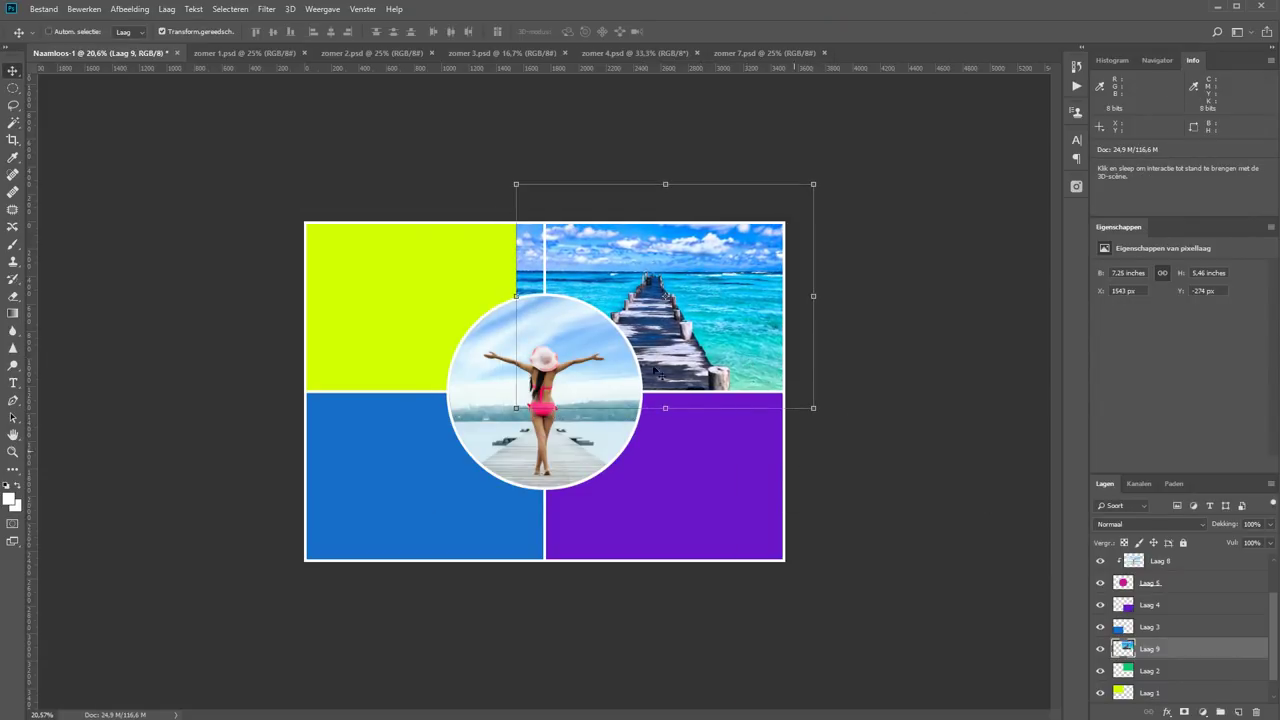
Step: Clip the pier photo to the green top-right quadrant frame
scroll(655, 372, "up", 1)
scroll(640, 385, "up", 1)
scroll(606, 403, "up", 1)
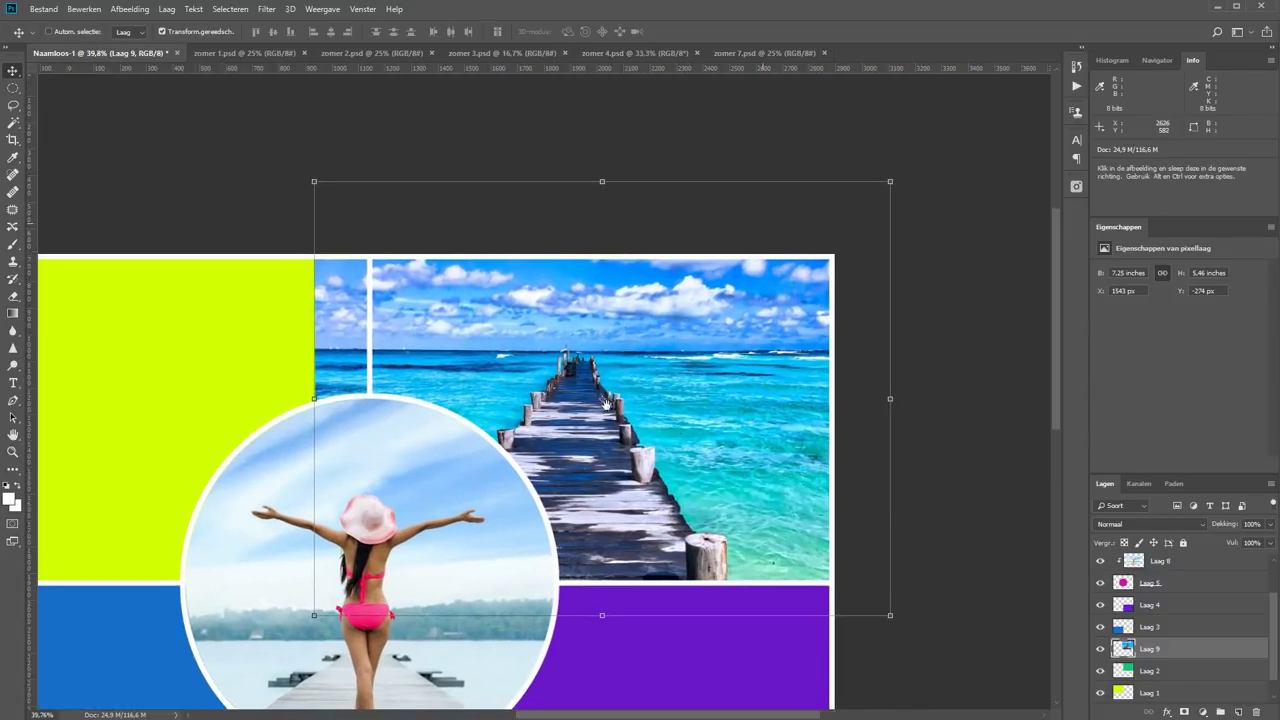
left_click_drag(606, 403, 634, 358)
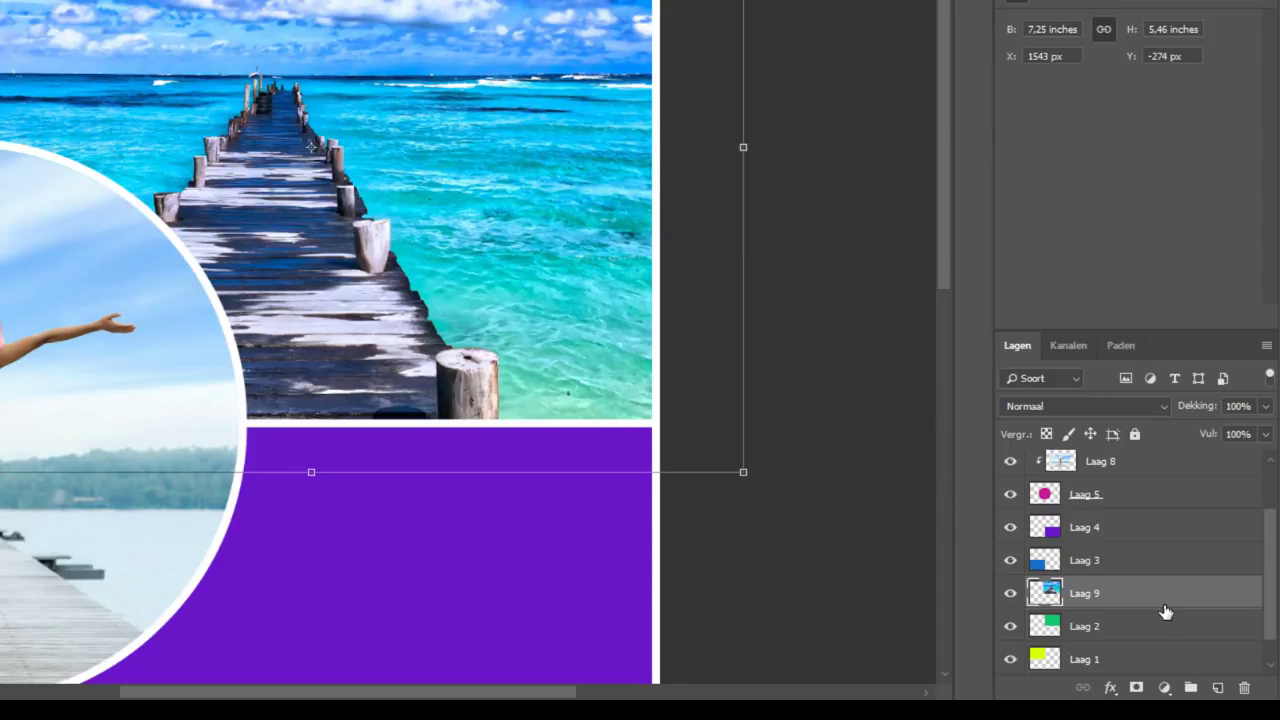
left_click_drag(1165, 611, 1163, 601)
left_click(1163, 601, "alt")
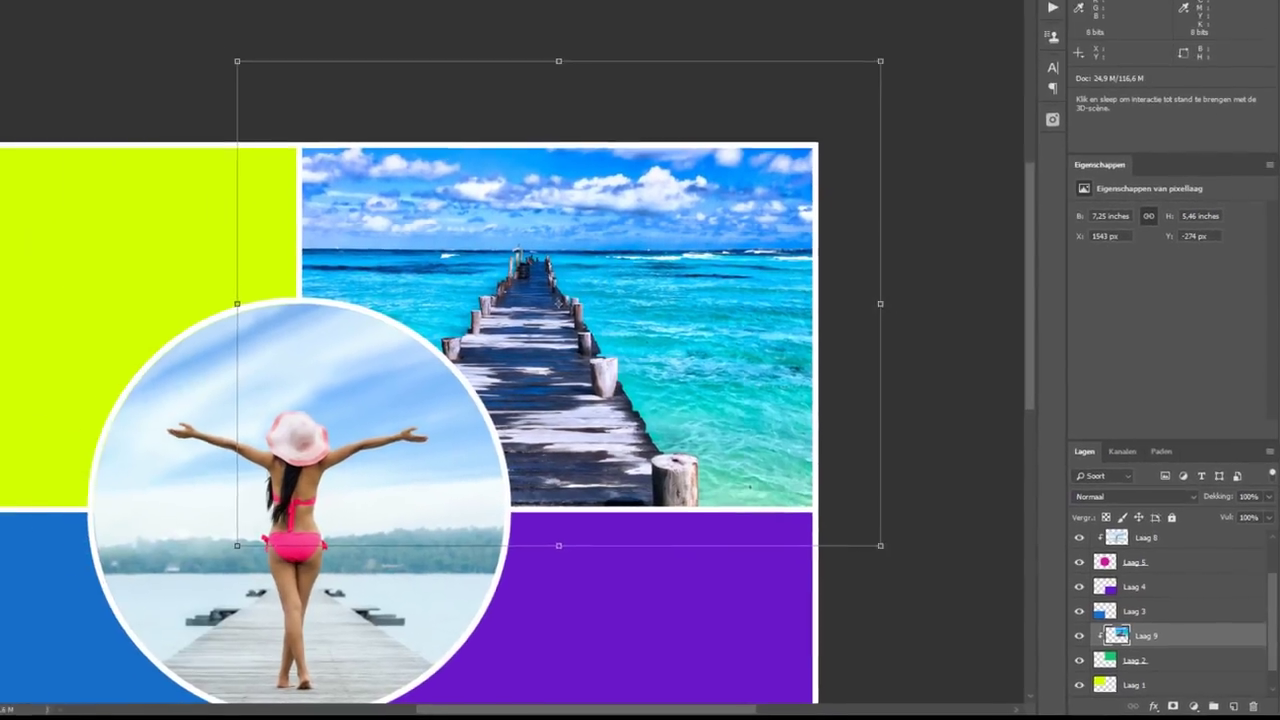
left_click(370, 52)
Step: Place the sunset photo in the top-left quadrant, scaled to fit, above its frame layer
mouse_move(1160, 564)
left_mouse_down()
mouse_move(193, 375)
mouse_move(557, 486)
left_mouse_up()
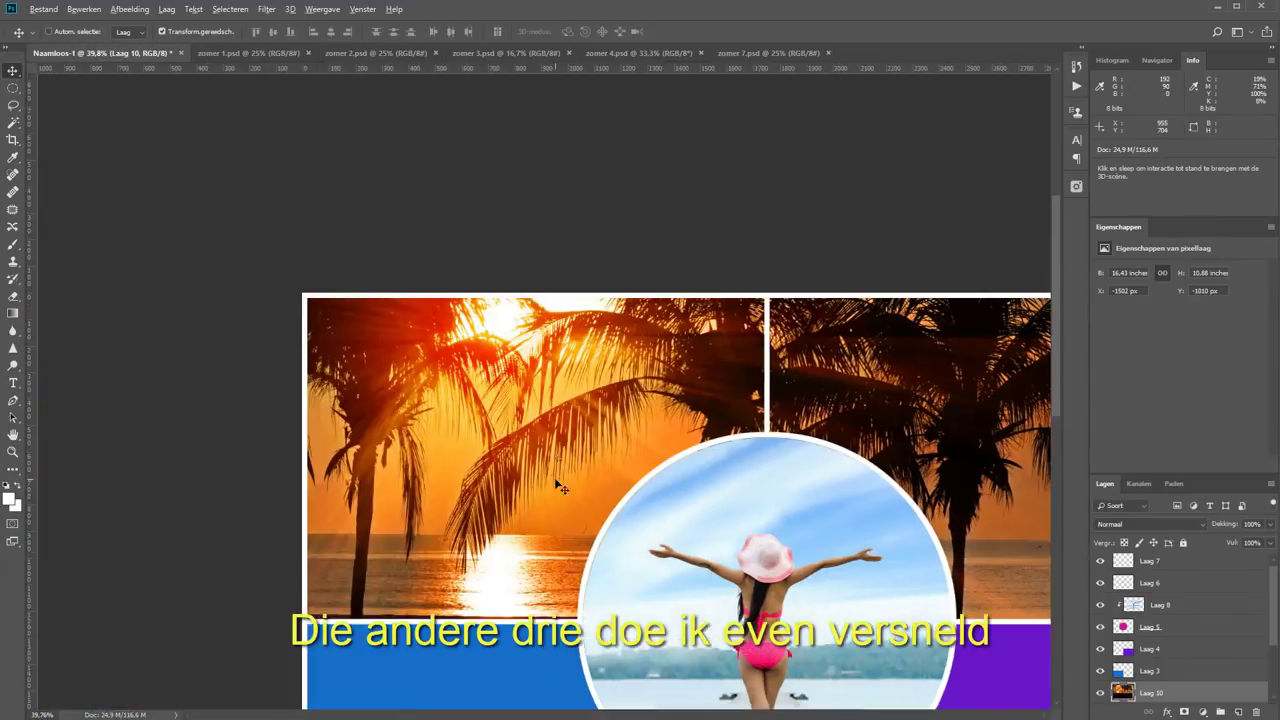
key("ctrl+t")
left_click_drag(770, 528, 557, 428)
left_click_drag(420, 290, 430, 281)
scroll(1185, 620, "down", 2)
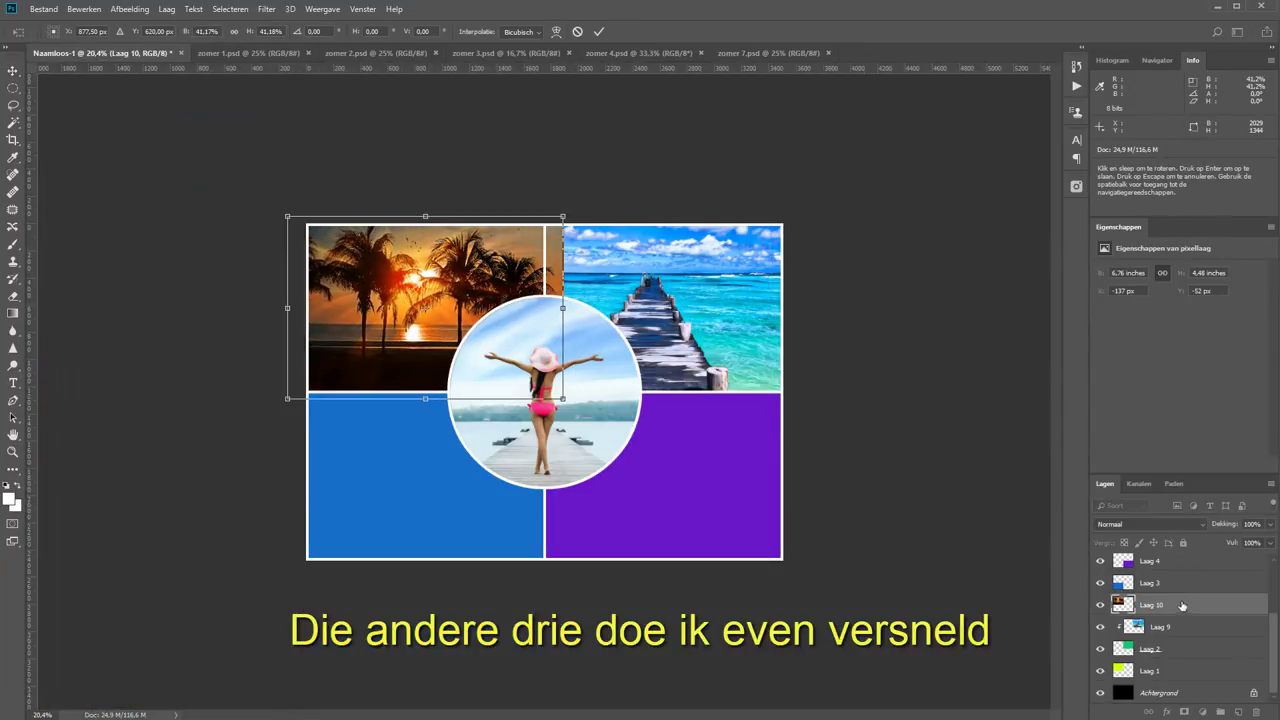
key("Return")
left_click_drag(1185, 605, 1182, 653)
Step: Place the starfish photo above Laag 3, sized to the lower-left quadrant
left_click(494, 51)
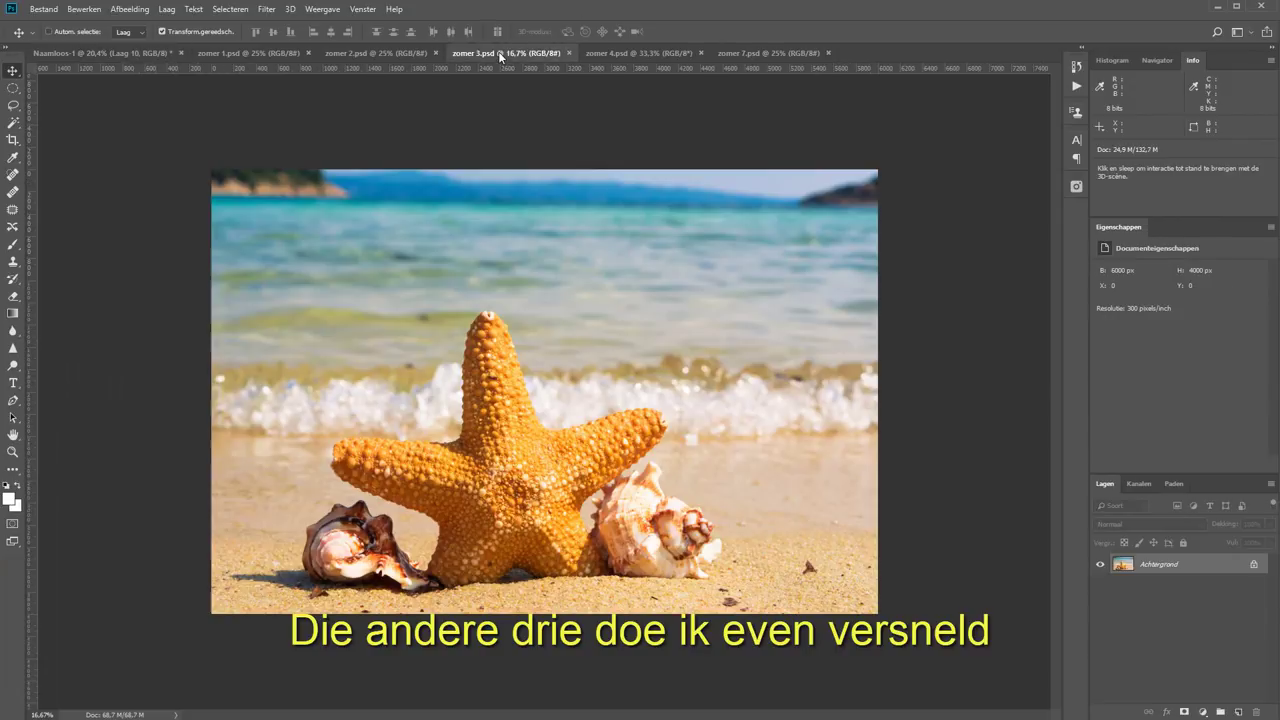
left_click_drag(1160, 564, 394, 514)
key("ctrl+t")
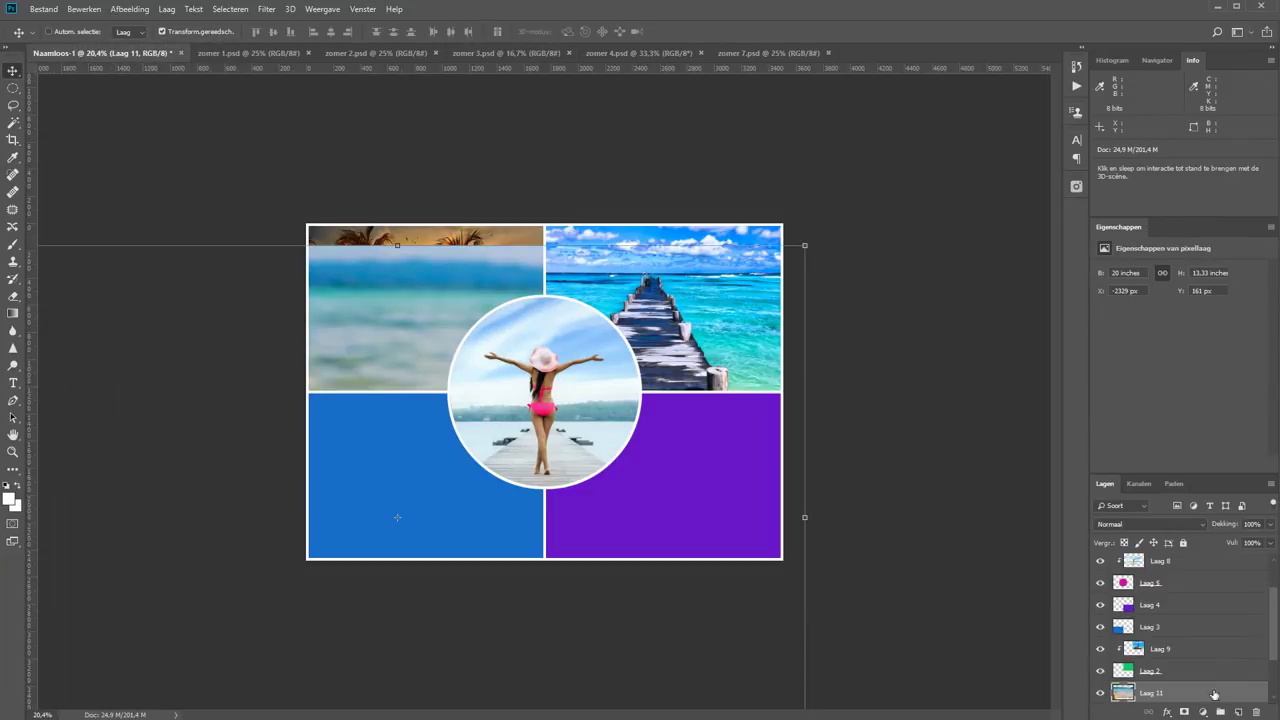
left_click_drag(1150, 692, 1150, 622)
left_click_drag(805, 517, 543, 560)
left_click_drag(462, 536, 473, 479)
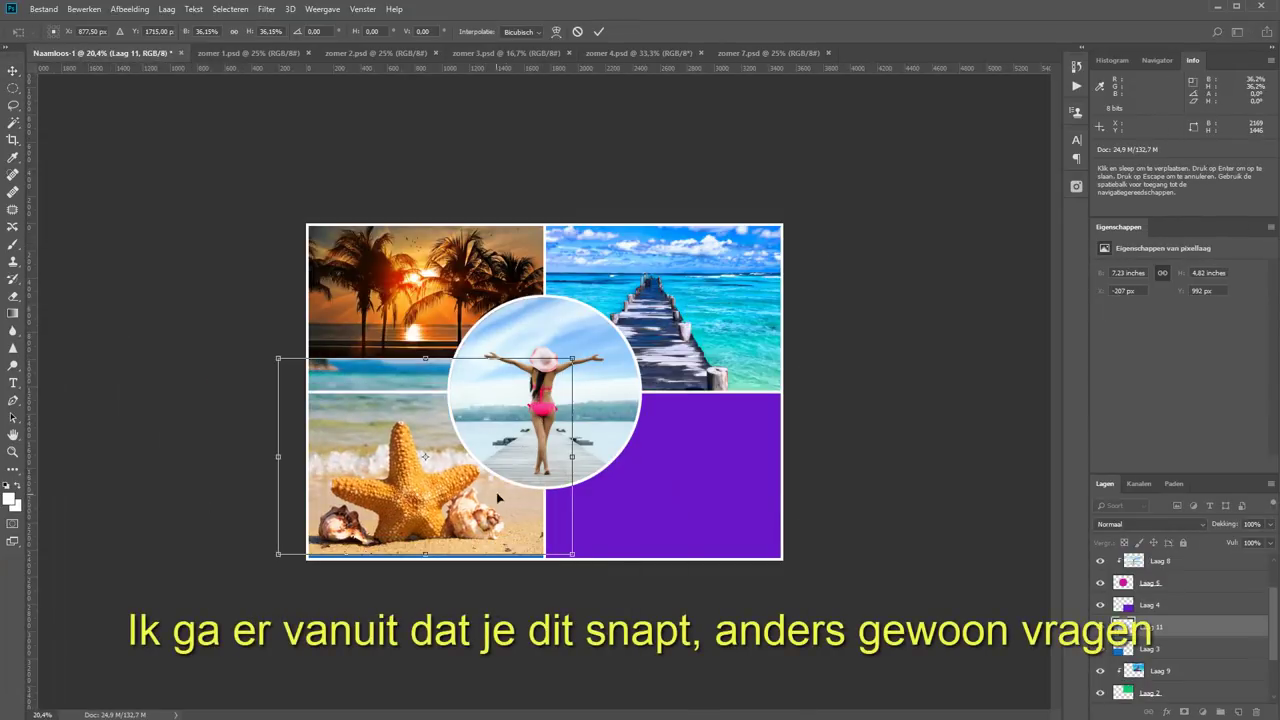
left_click_drag(563, 365, 581, 352)
key("Return")
Step: Place the zomer 4 splash photo, scaled into the lower-right quadrant
left_click(645, 51)
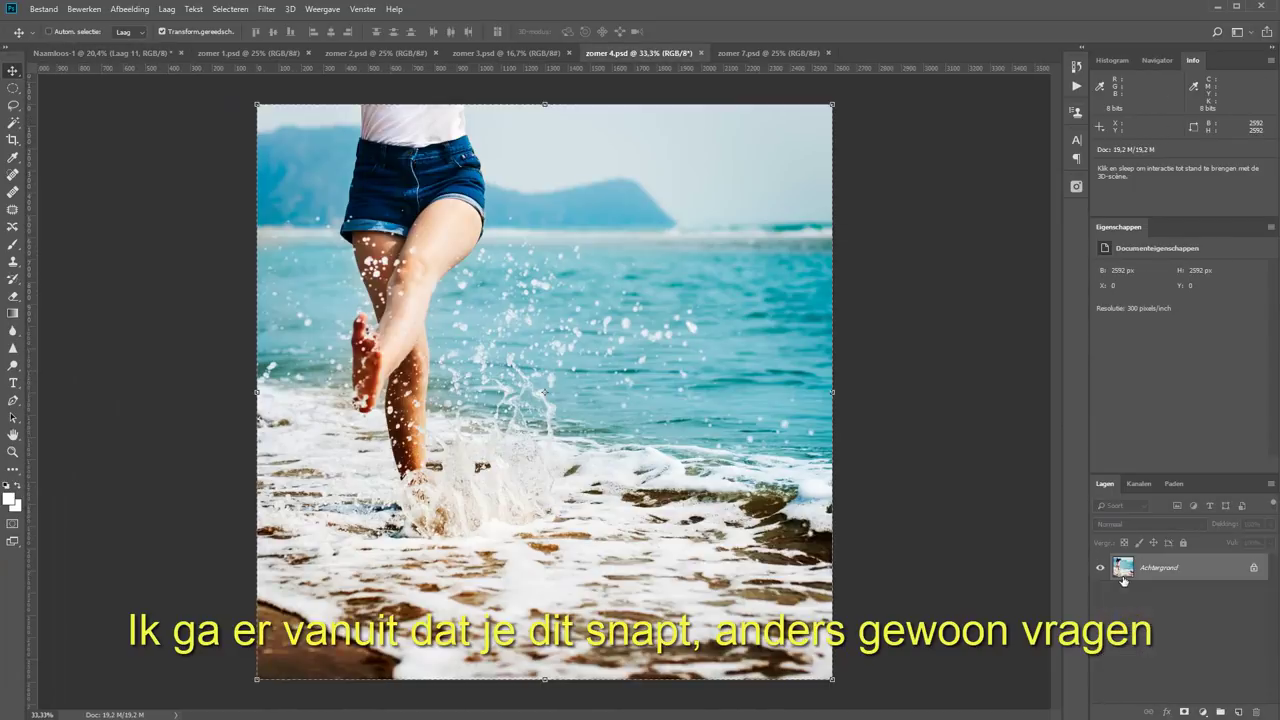
mouse_move(1160, 567)
left_mouse_down()
mouse_move(718, 366)
mouse_move(743, 457)
left_mouse_up()
key("ctrl+t")
left_click_drag(465, 657, 517, 609)
left_click_drag(714, 473, 735, 467)
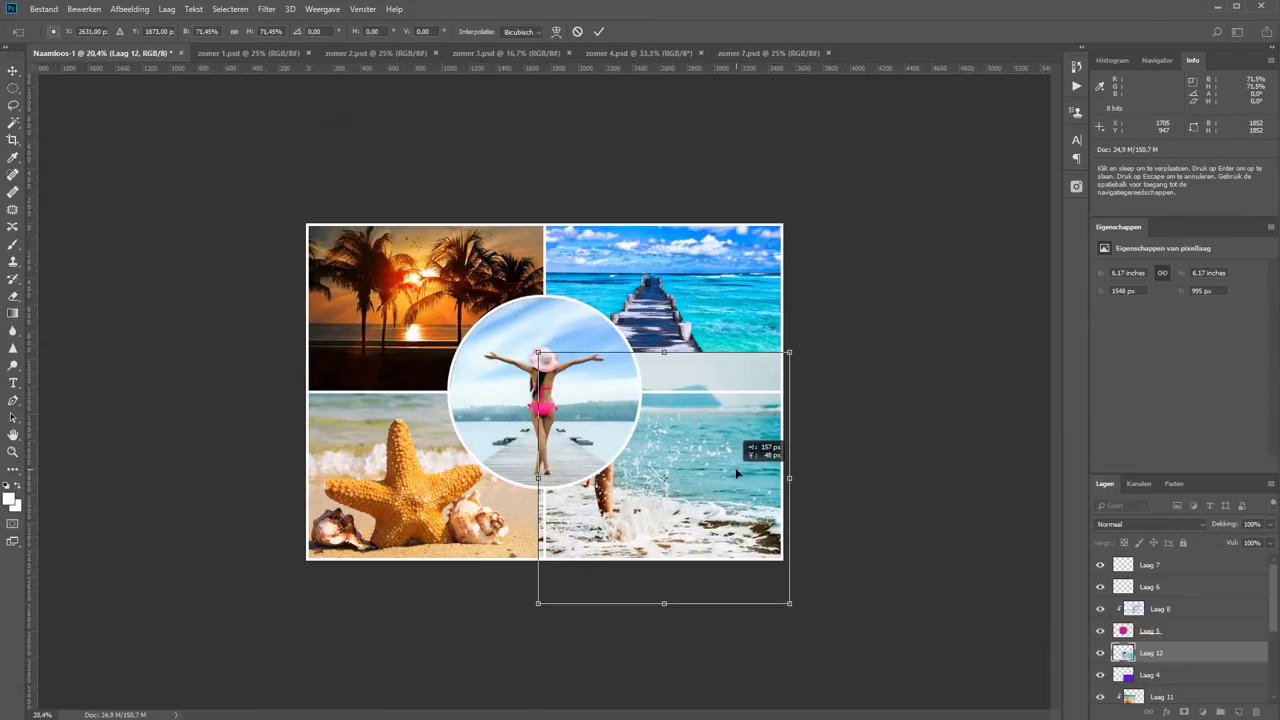
key("Return")
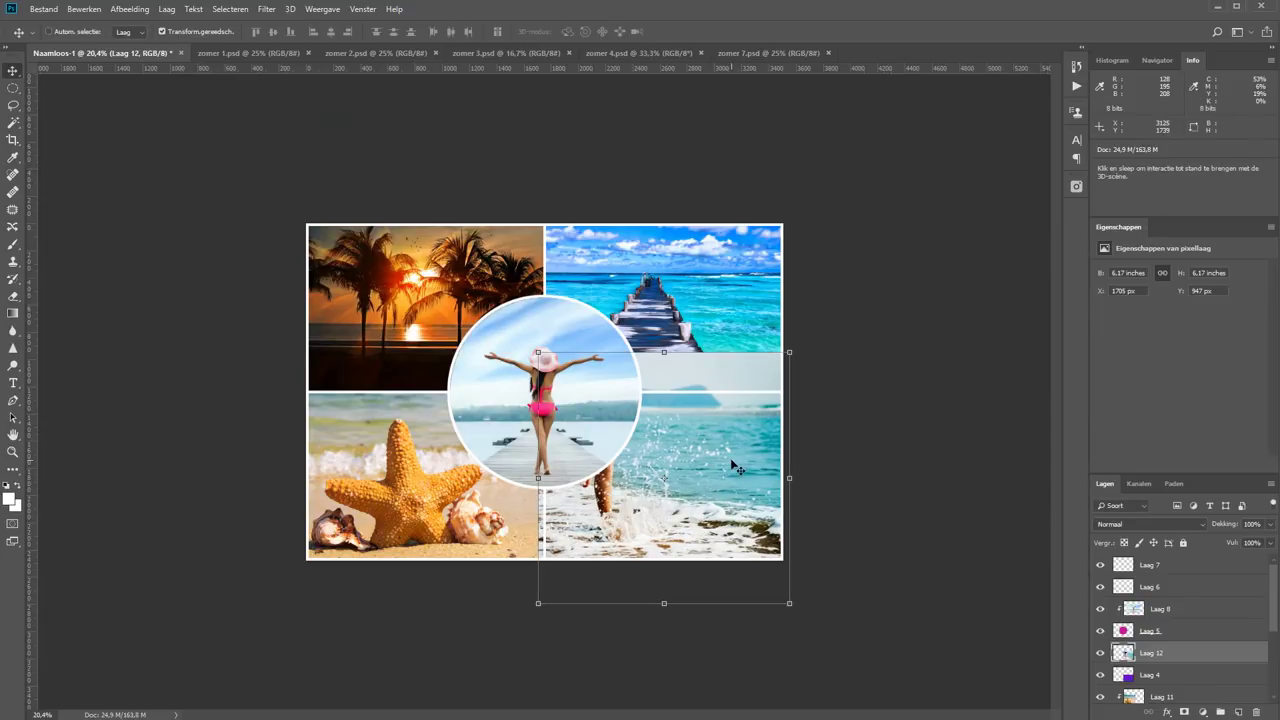
Step: Flip the splash photo horizontally and clip it to the purple lower-right frame
right_click(669, 442)
left_click(655, 457)
key("ctrl+t")
right_click(717, 451)
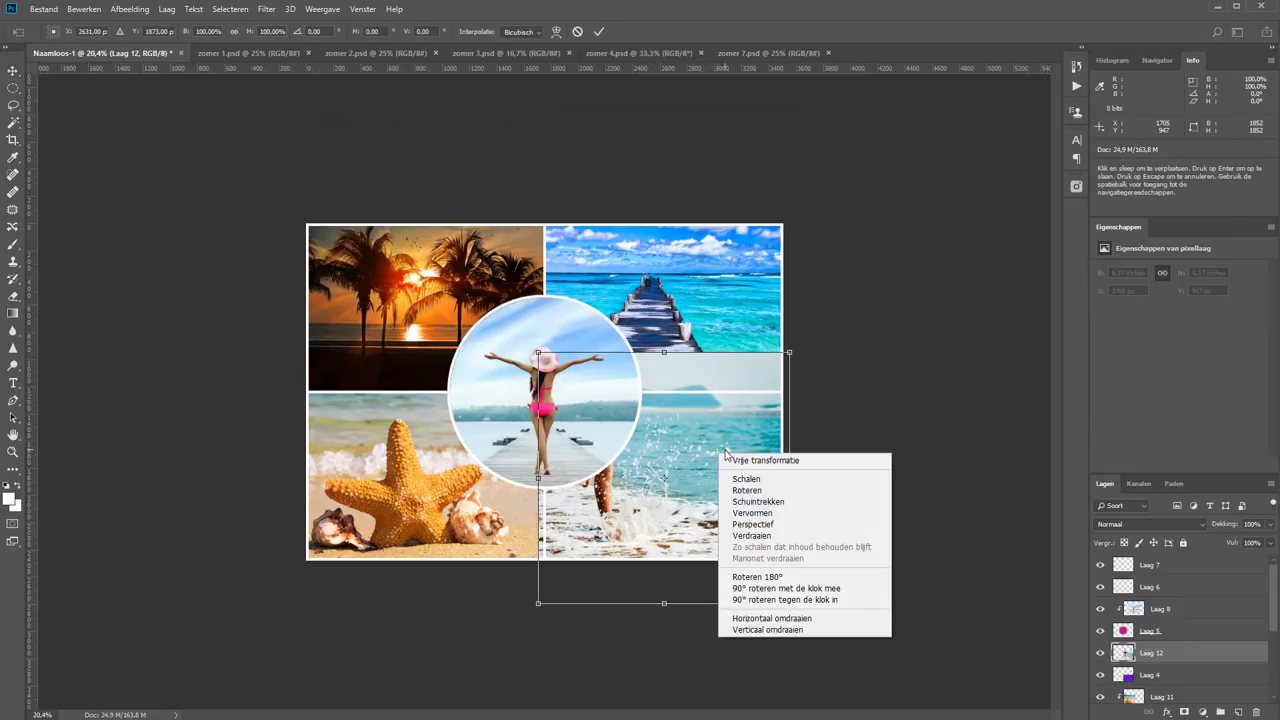
left_click(780, 620)
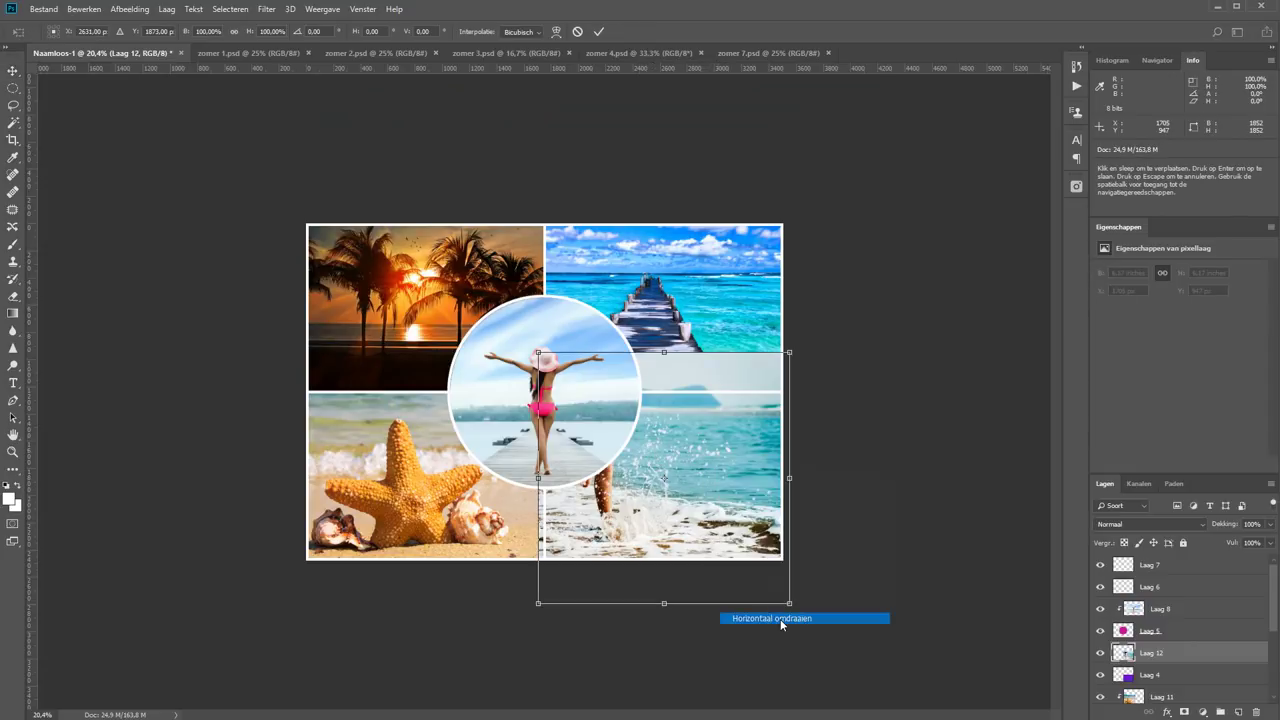
left_click(598, 31)
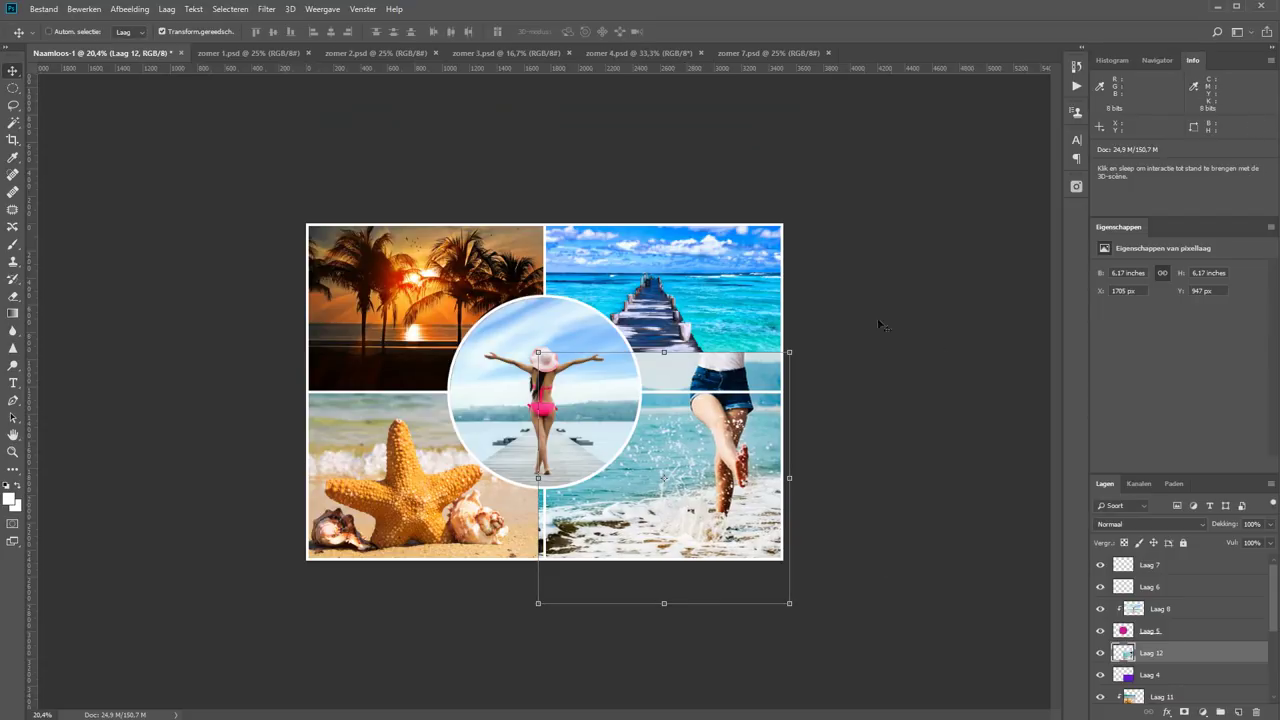
left_click(1195, 663, "alt")
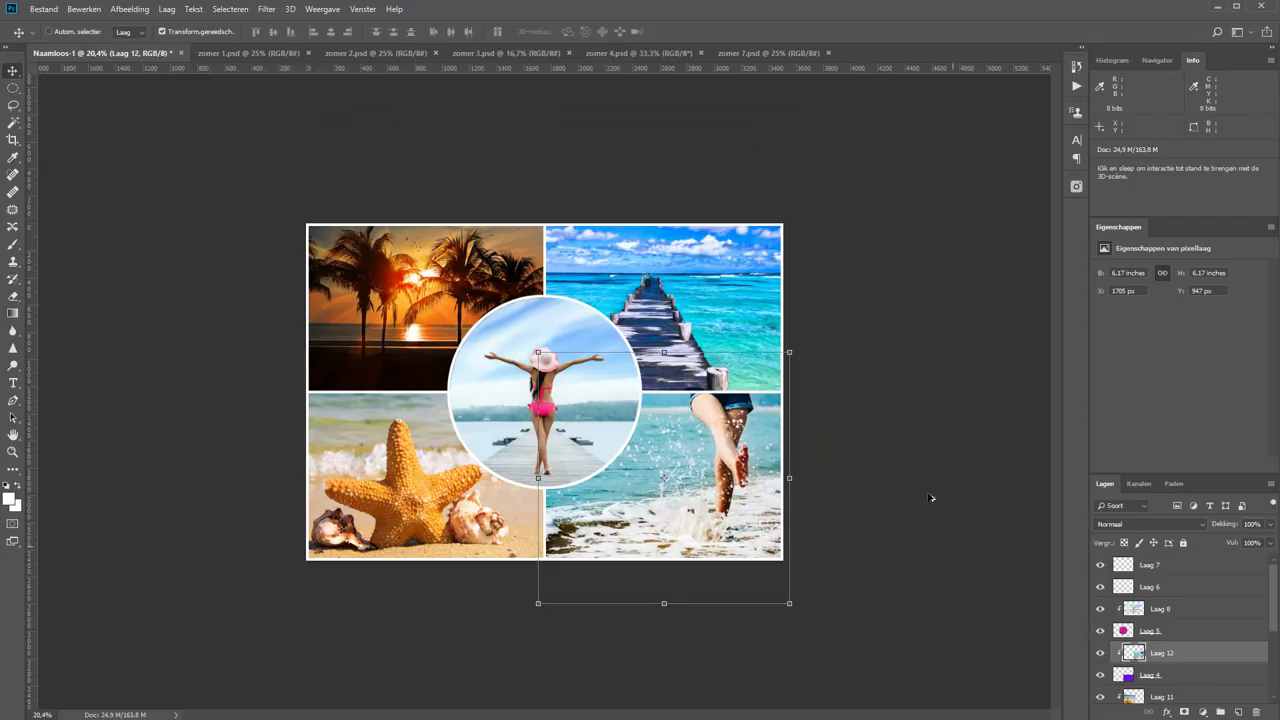
key("z")
left_click(560, 420)
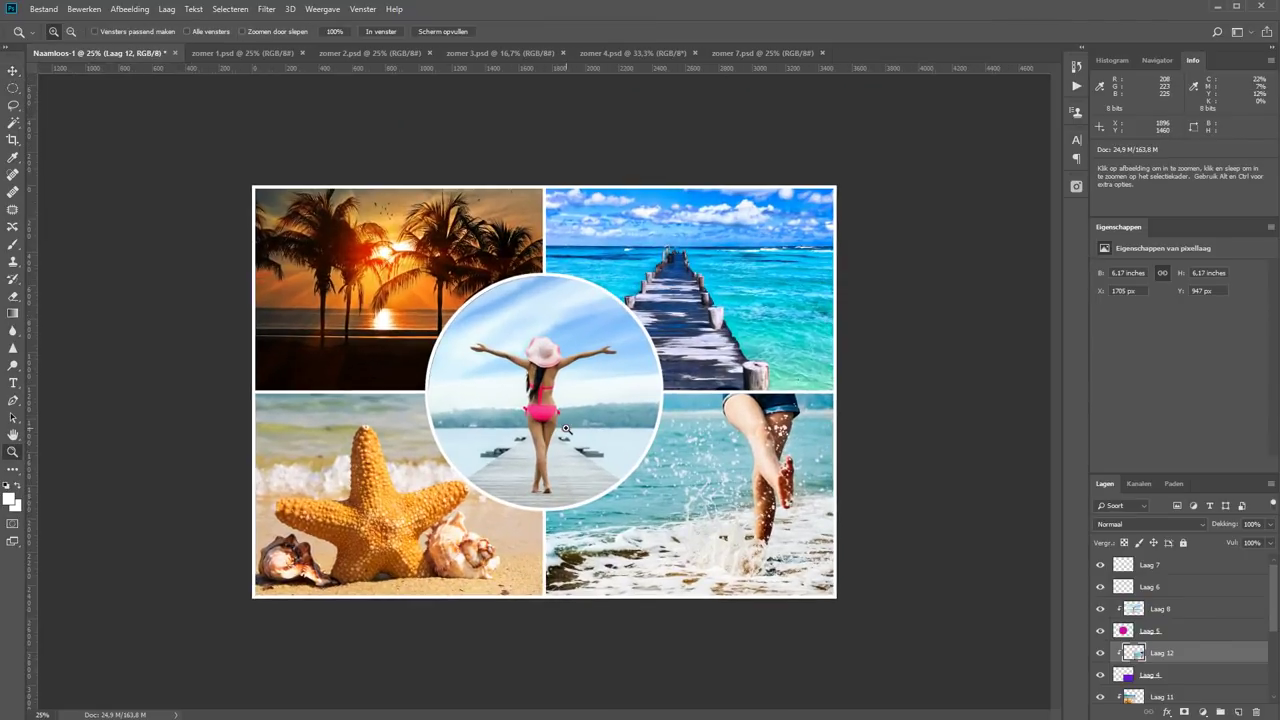